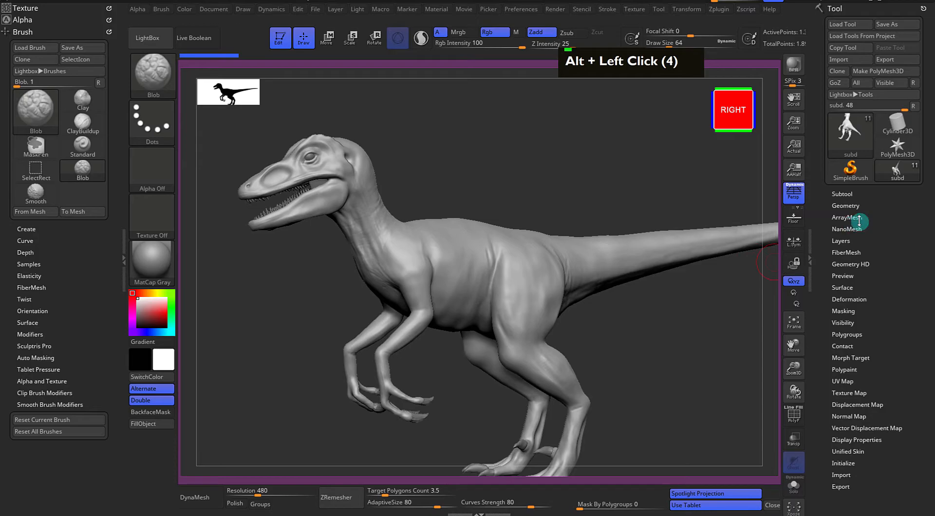
Try to subdivide the raptor mesh while its layer is still in recording mode
click(844, 205)
click(839, 203)
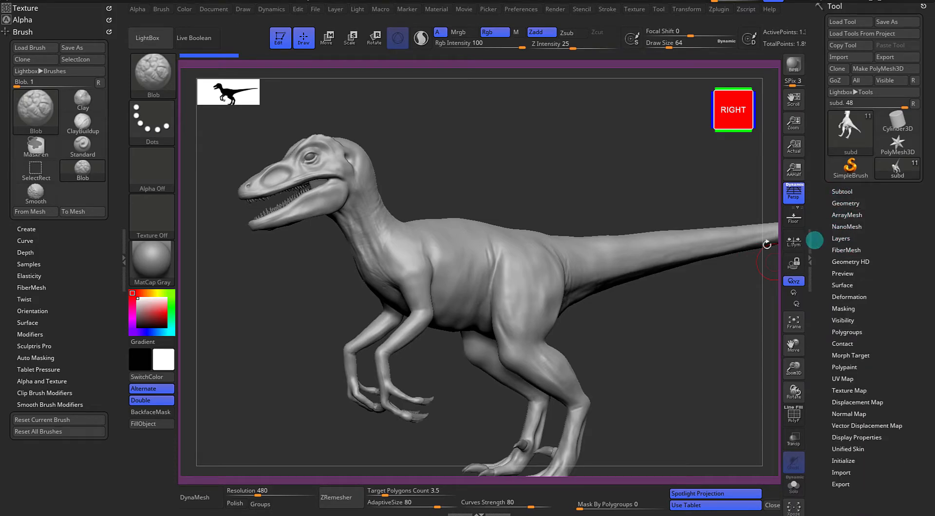
alt+drag(659, 317, 698, 280)
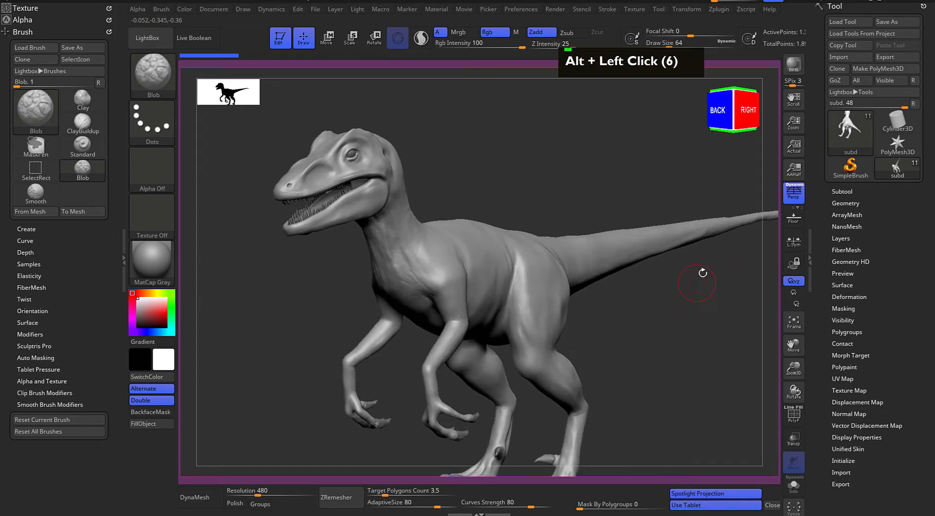
click(845, 204)
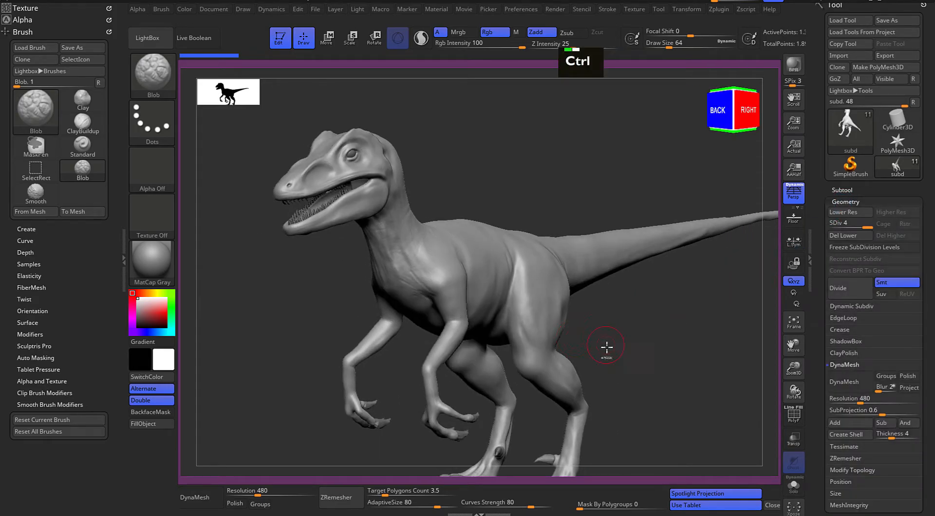
key(ctrl+d)
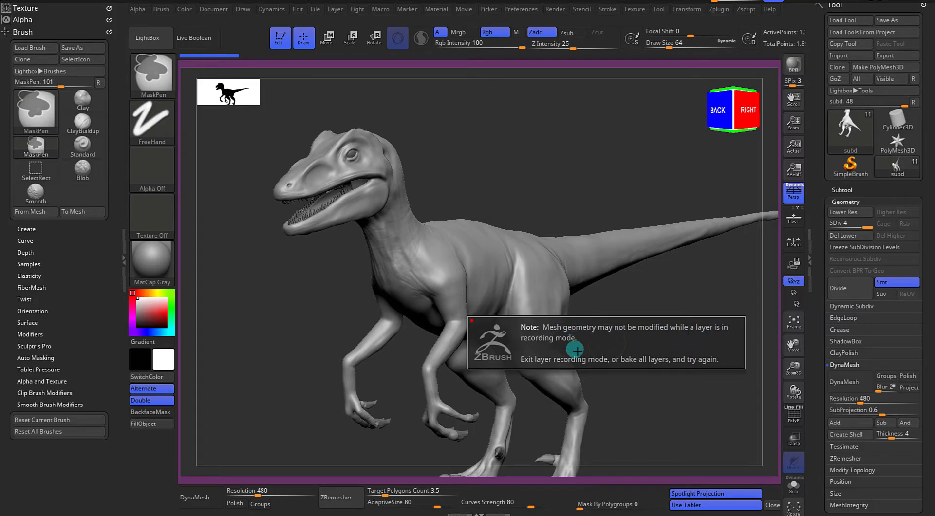
click(655, 349)
Turn off recording on the base_skin layer and bake all layers into the raptor mesh
click(842, 202)
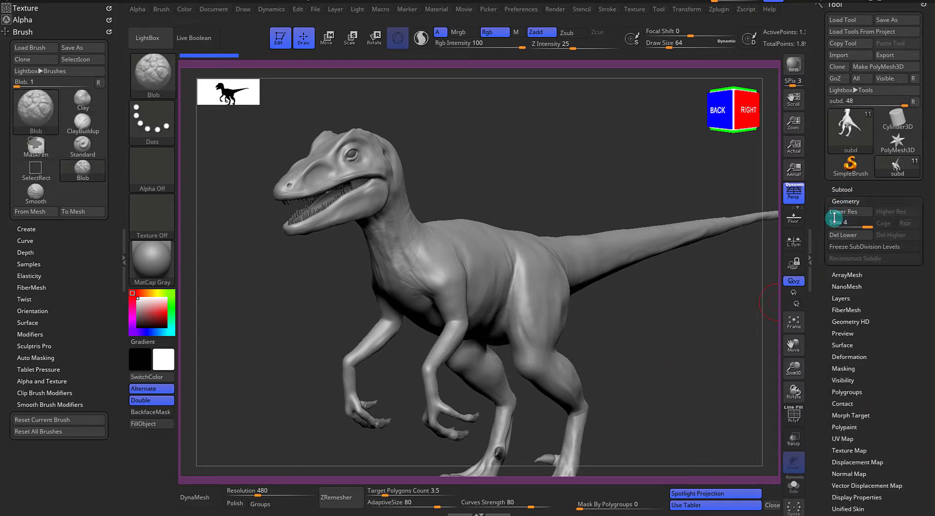
click(845, 236)
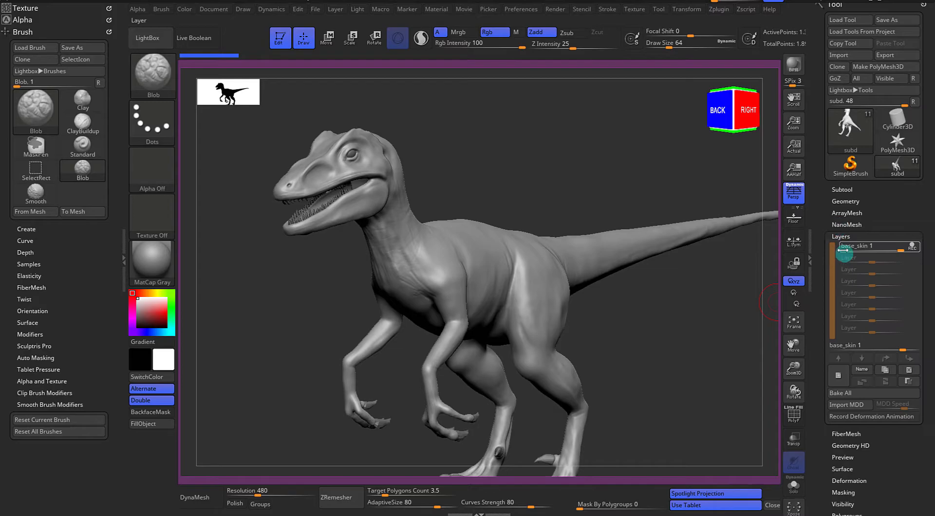
click(912, 246)
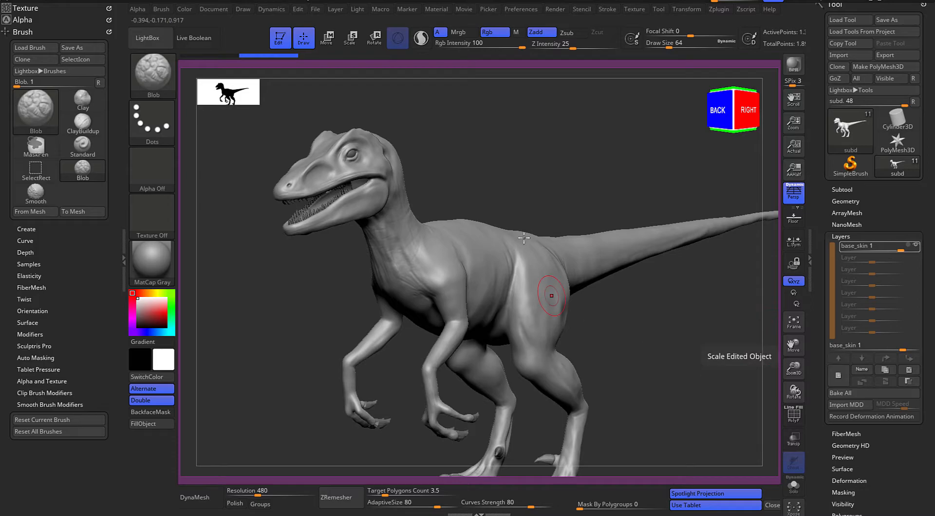
click(847, 393)
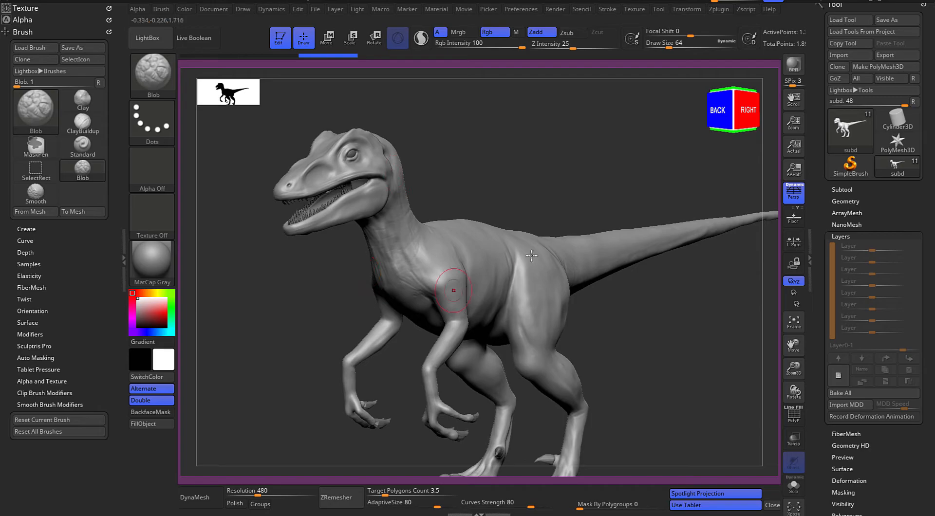
Divide the raptor mesh once more to reach subdivision level 5
alt+drag(669, 310, 723, 315)
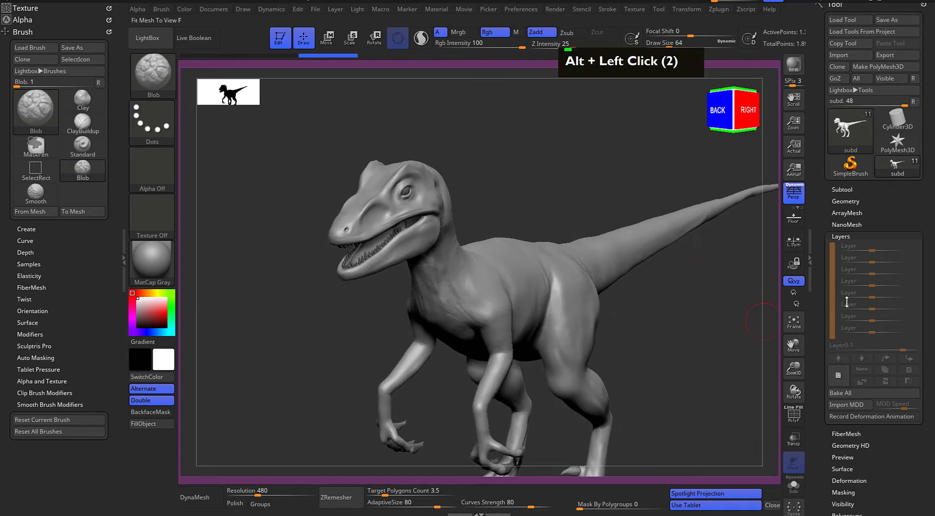
alt+drag(769, 338, 819, 219)
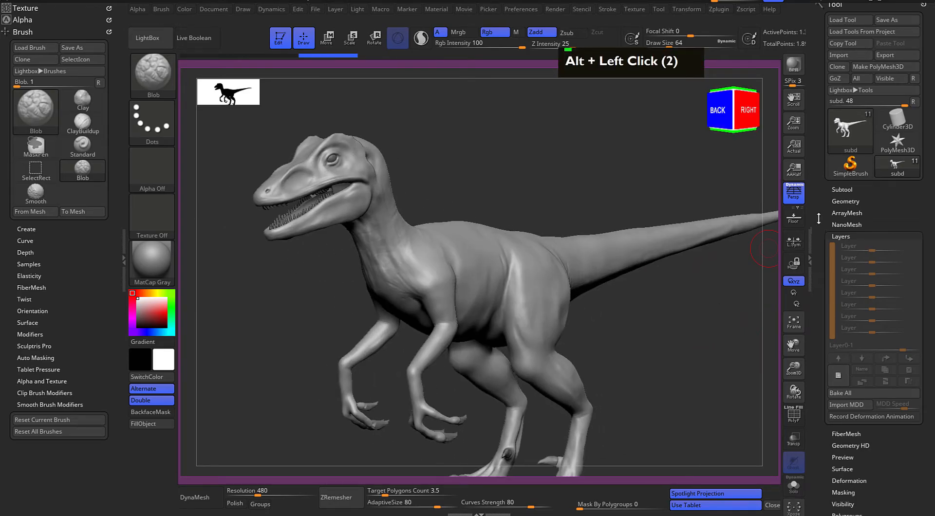
click(842, 200)
key(ctrl+d)
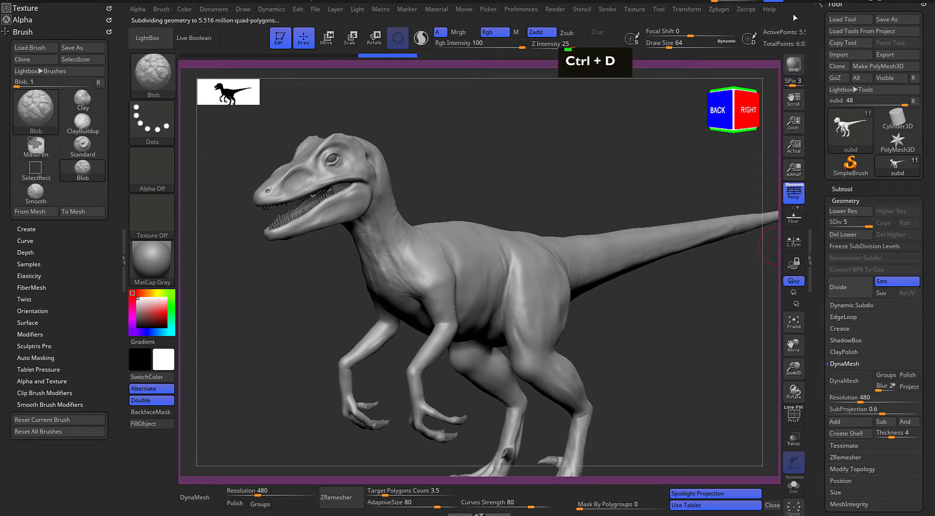
Add a new recording layer to the raptor mesh for the skin detail
alt+drag(672, 299, 660, 292)
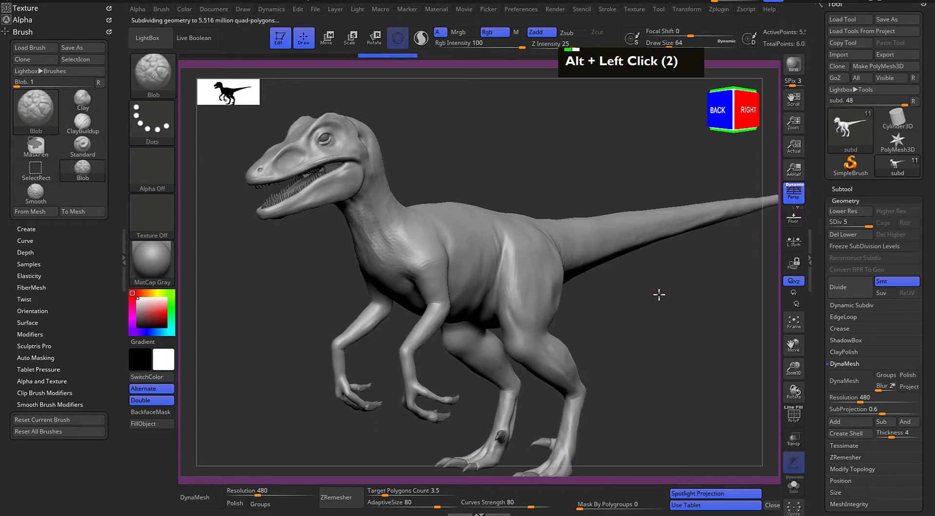
click(843, 200)
click(841, 235)
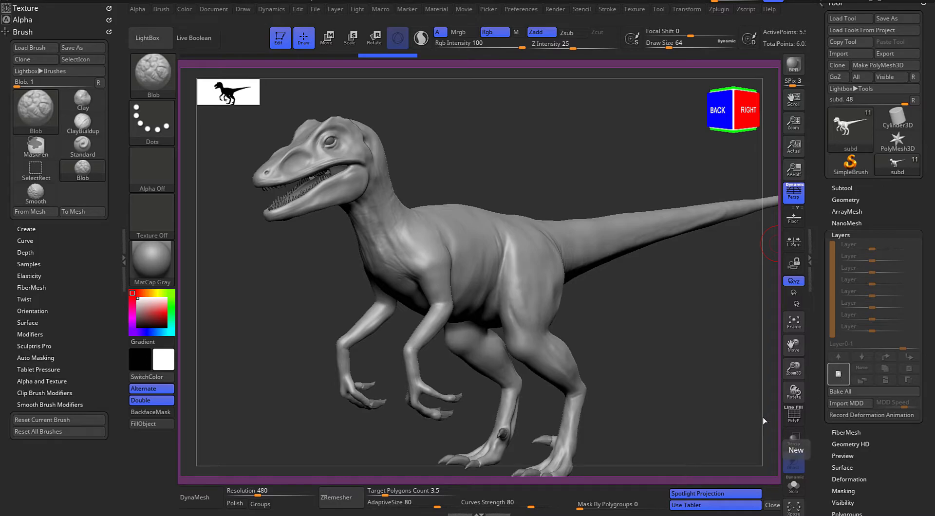
click(838, 374)
Switch the sculpting brush to Displace
alt+drag(638, 306, 655, 330)
key(b)
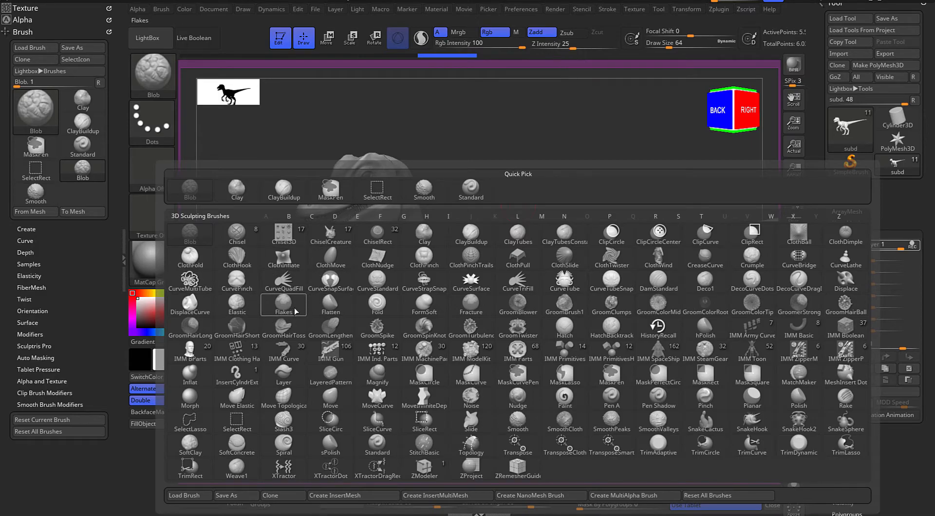
key(d)
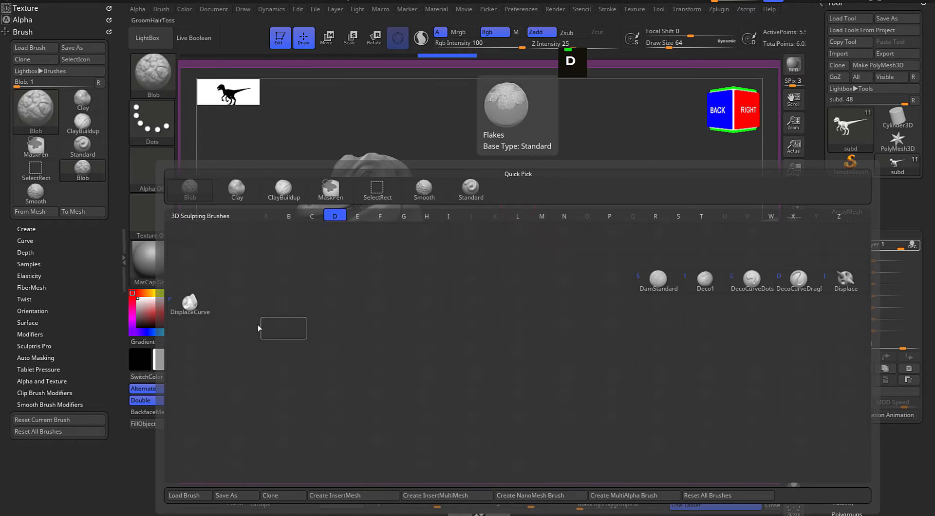
click(845, 281)
Load Frogskin.psd from the Reptiple_brushes alpha folder as the Displace brush's alpha and close the asset browser
alt+drag(655, 317, 626, 325)
click(164, 40)
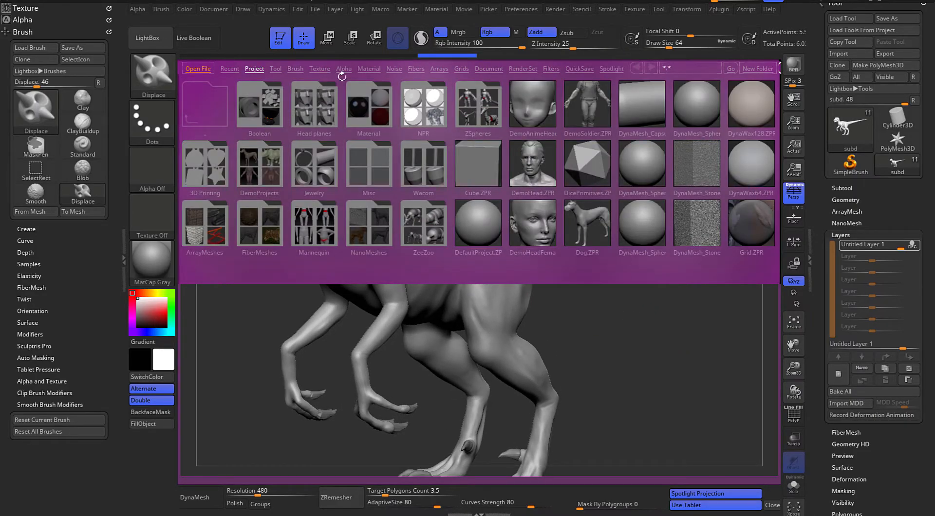
click(345, 68)
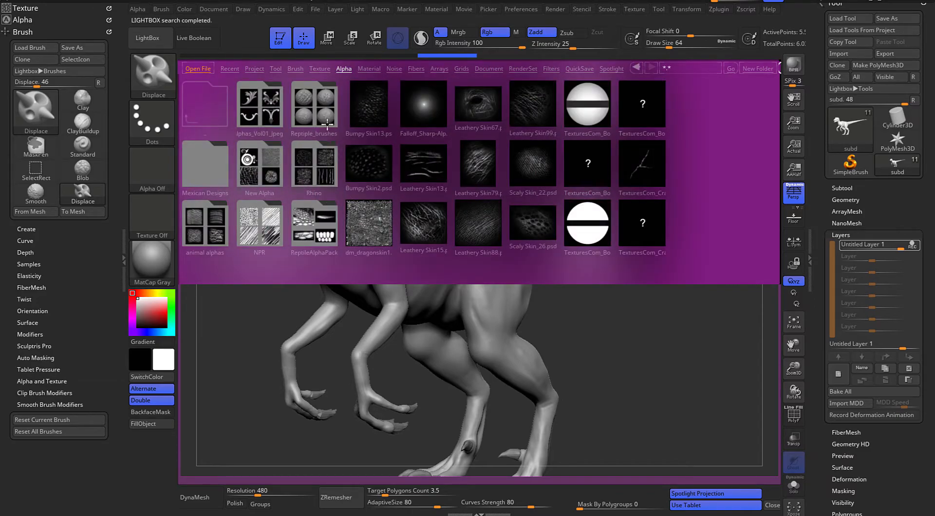
double_click(321, 120)
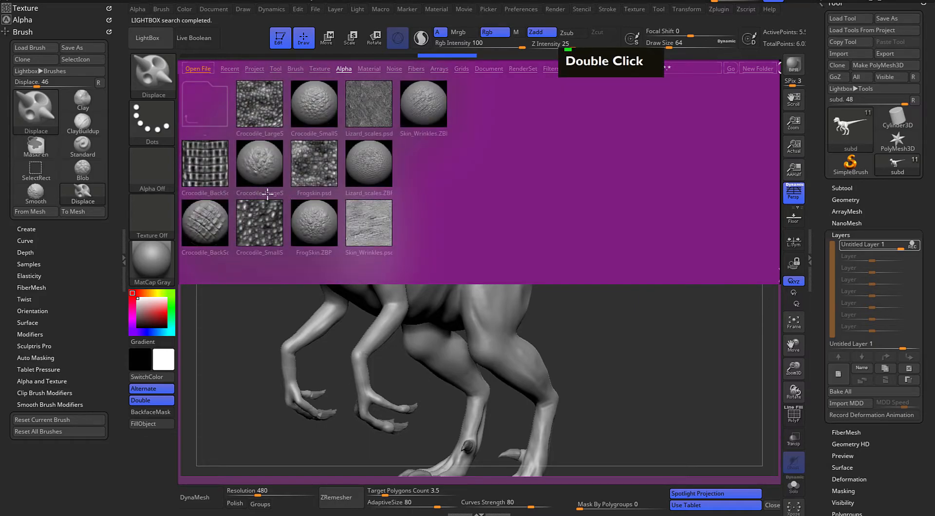
click(320, 181)
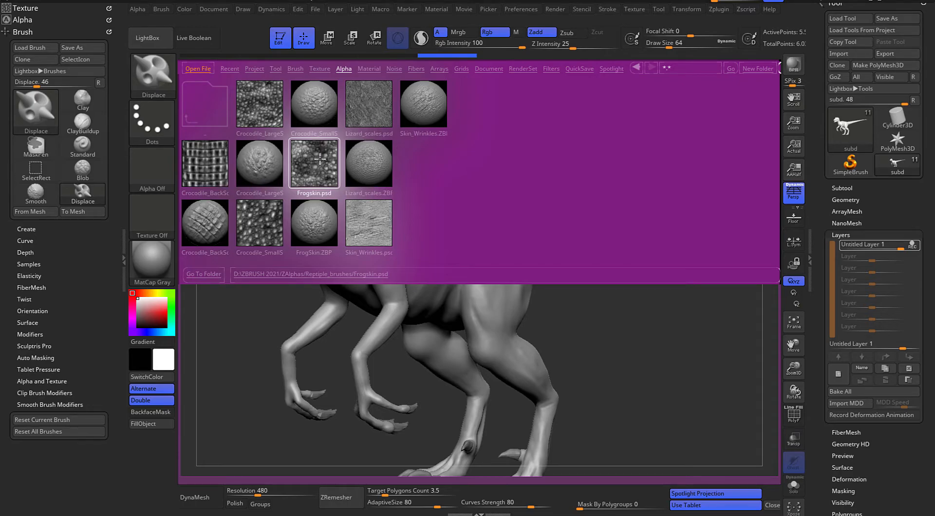
double_click(316, 185)
double_click(314, 170)
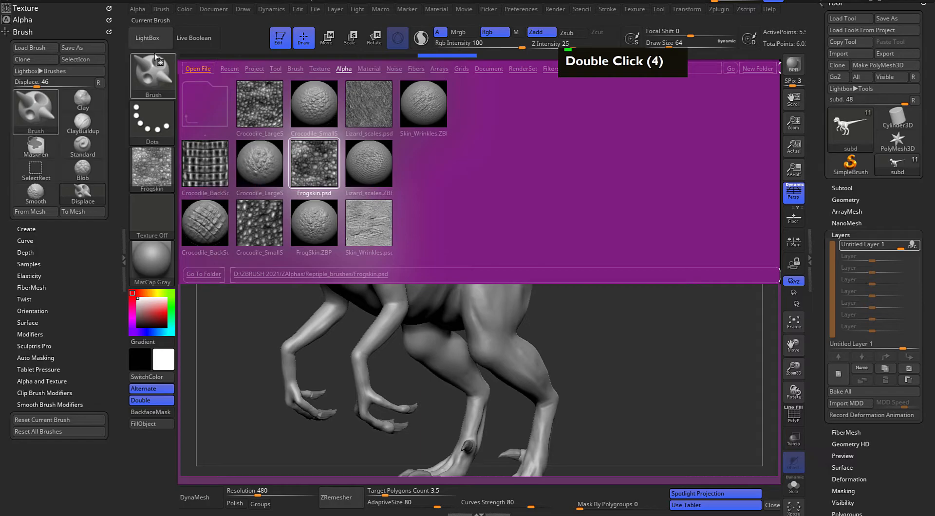
click(149, 38)
Set up the Displace brush with the DragRect stroke, X symmetry and a draw size of 49
mouse_move(407, 138)
alt+mouse_down()
mouse_move(484, 185)
mouse_move(453, 159)
alt+mouse_up()
mouse_move(453, 159)
alt+mouse_down()
mouse_move(519, 159)
mouse_move(507, 200)
alt+mouse_up()
click(151, 122)
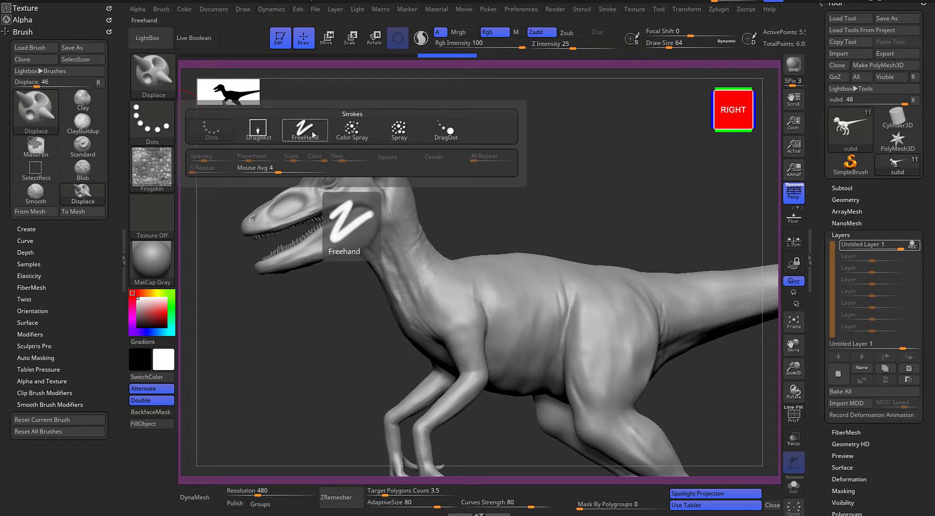
click(262, 133)
mouse_move(560, 167)
alt+mouse_down()
mouse_move(543, 166)
mouse_move(590, 170)
mouse_move(533, 188)
mouse_move(509, 159)
mouse_move(612, 194)
mouse_move(595, 171)
mouse_move(629, 202)
mouse_move(602, 173)
mouse_move(645, 181)
alt+mouse_up()
key(x)
key(space)
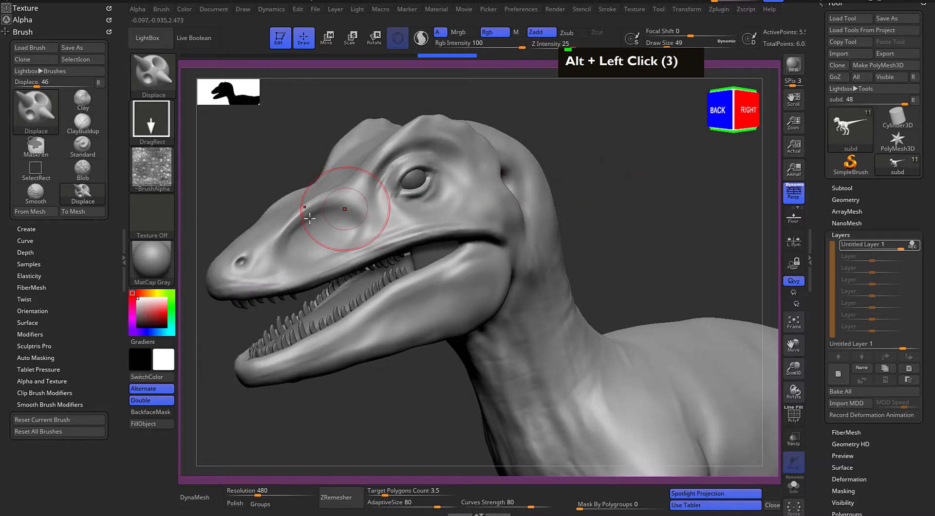
Try a frog-skin stamp in the snout hollow in front of the eye and undo it
drag(356, 247, 337, 227)
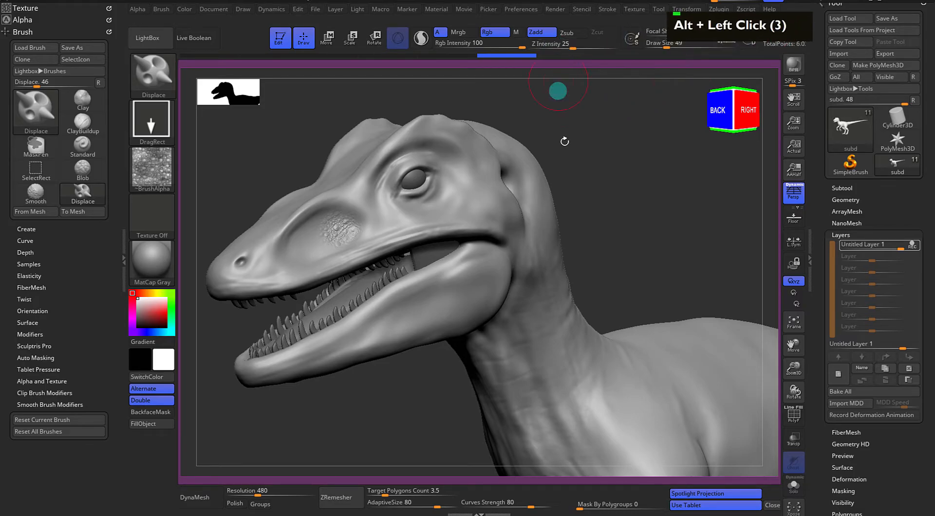
drag(623, 154, 623, 150)
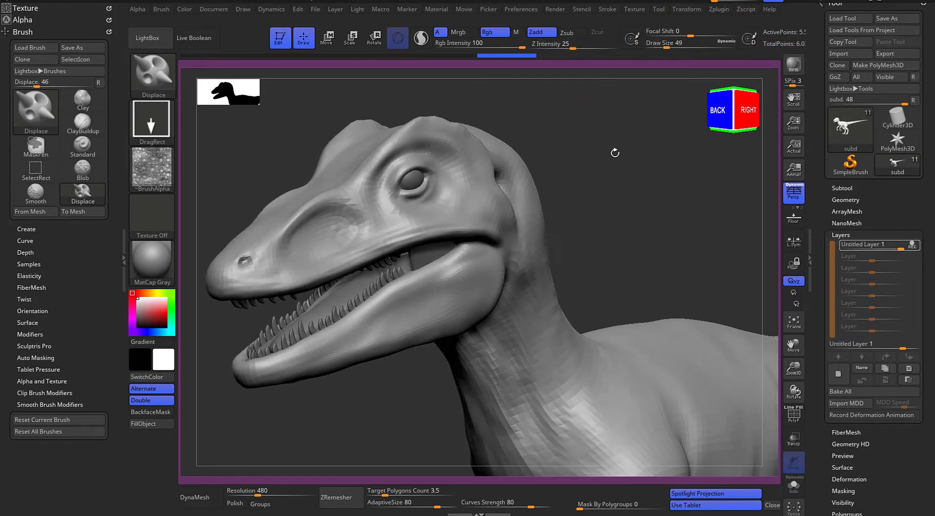
key(ctrl+z)
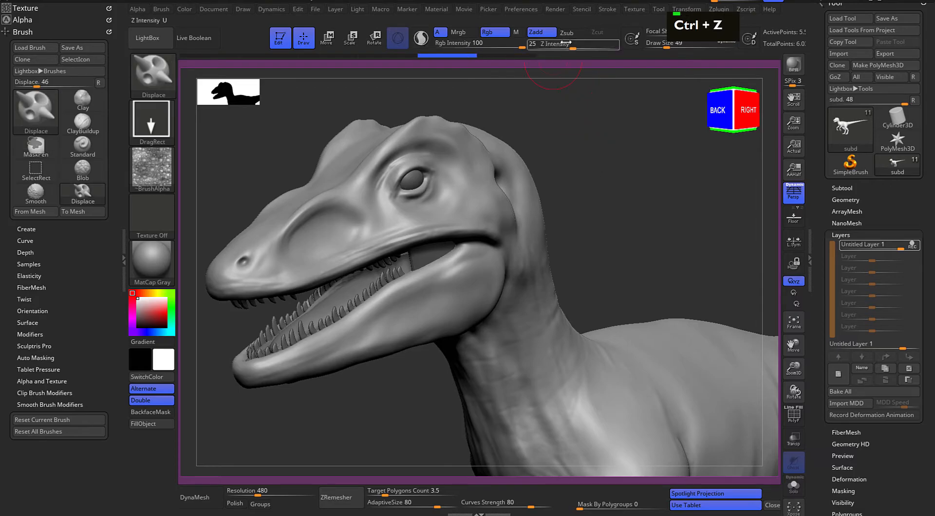
Try the frog-skin stamp in the snout hollow at Z Intensity 17 and undo it
drag(567, 45, 564, 45)
drag(568, 134, 575, 137)
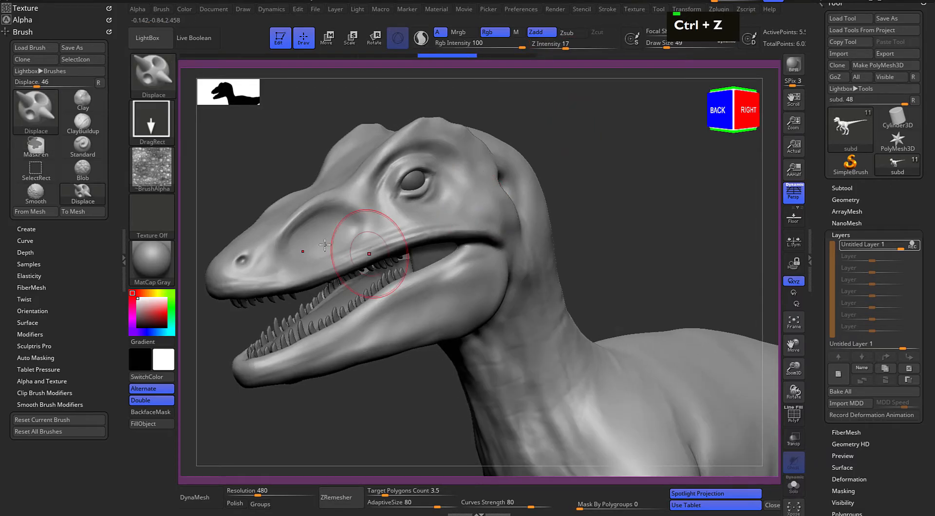
drag(331, 225, 351, 248)
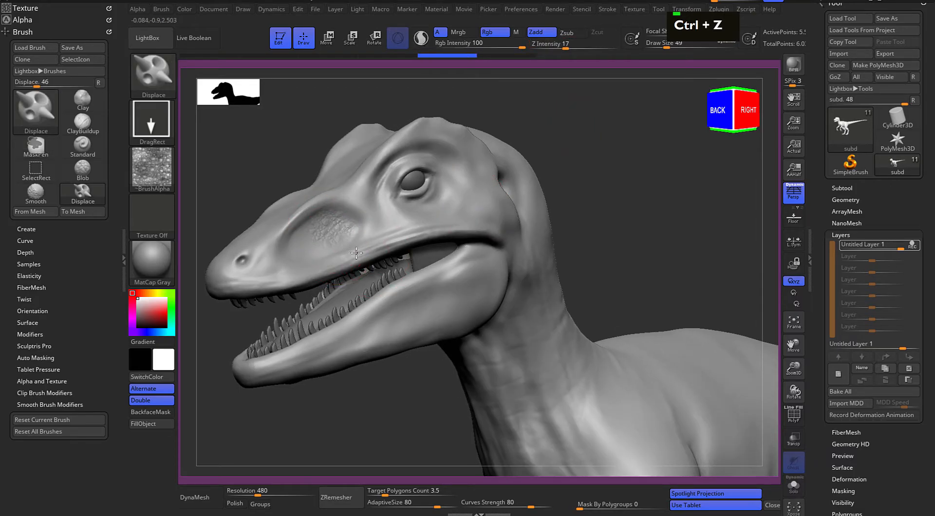
key(ctrl+z)
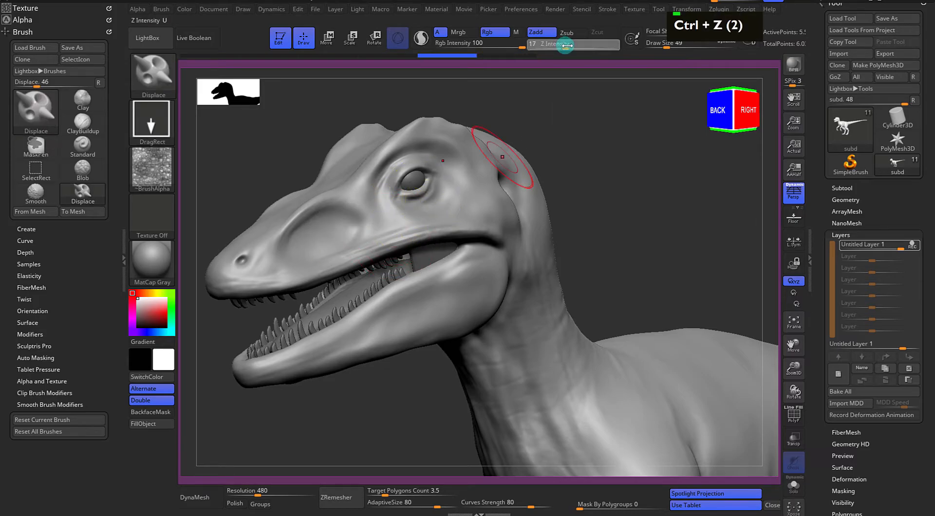
Set Z Intensity to 19 and stamp frog-skin texture over the snout hollow and the cheek below the eye
drag(568, 46, 568, 46)
mouse_move(579, 159)
mouse_down()
mouse_move(619, 165)
mouse_move(580, 147)
mouse_up()
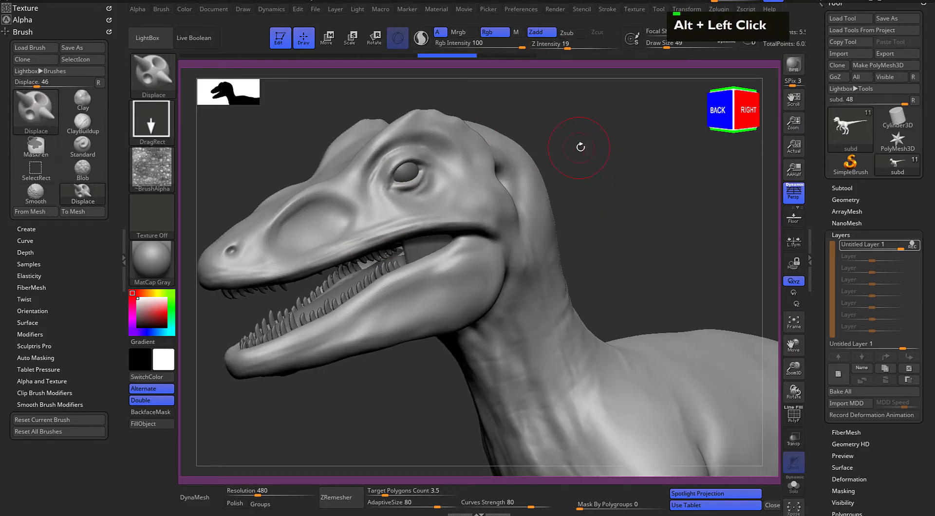
mouse_move(338, 208)
alt+mouse_down()
mouse_move(323, 224)
mouse_move(349, 251)
mouse_move(308, 271)
alt+mouse_up()
mouse_move(371, 202)
alt+mouse_down()
mouse_move(415, 227)
mouse_move(422, 217)
alt+mouse_up()
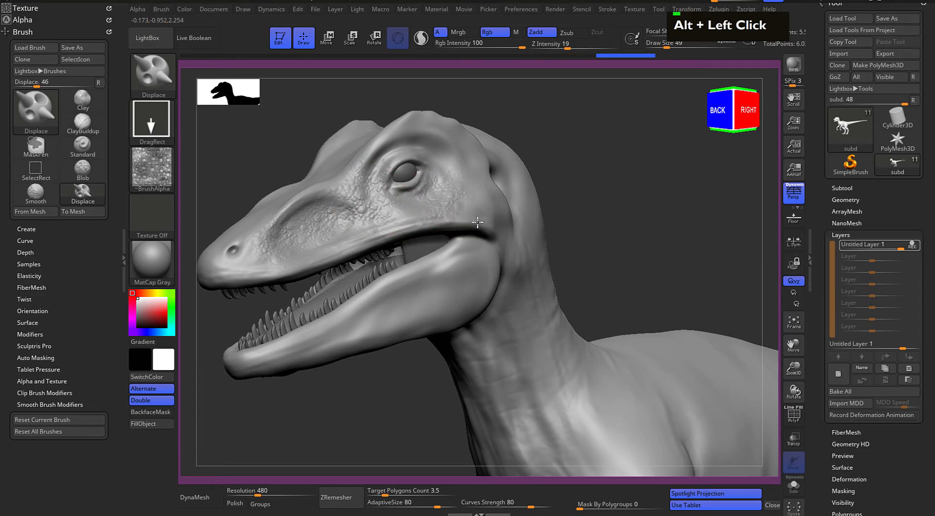
alt+drag(474, 245, 475, 245)
Stamp frog-skin texture over the back of the head, the brow and the area around the eye
alt+drag(636, 188, 626, 218)
alt+drag(449, 166, 451, 168)
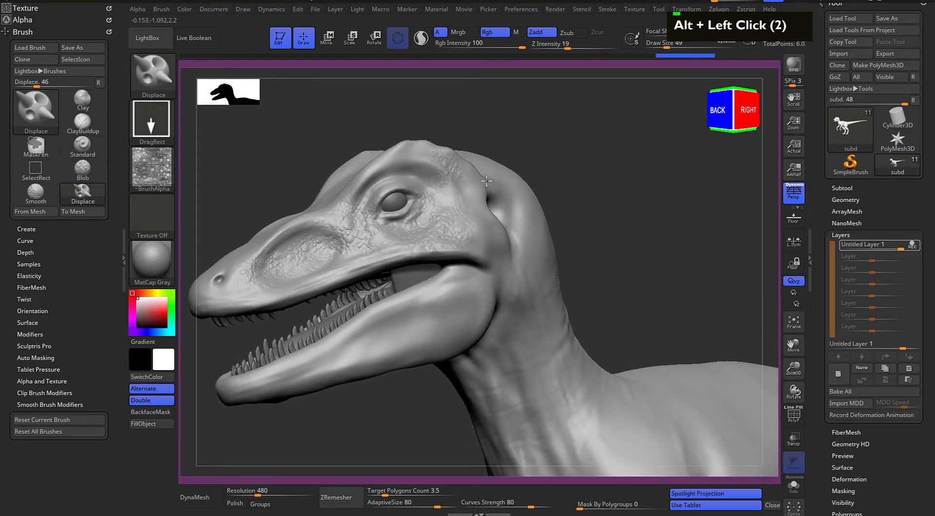
alt+drag(483, 195, 438, 183)
drag(449, 140, 463, 156)
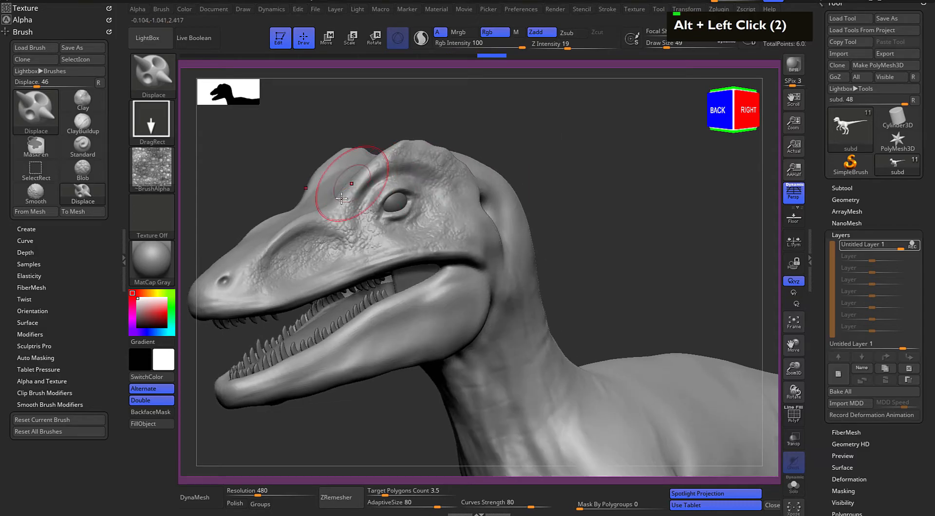
alt+drag(507, 125, 532, 141)
drag(397, 192, 424, 220)
drag(526, 159, 515, 160)
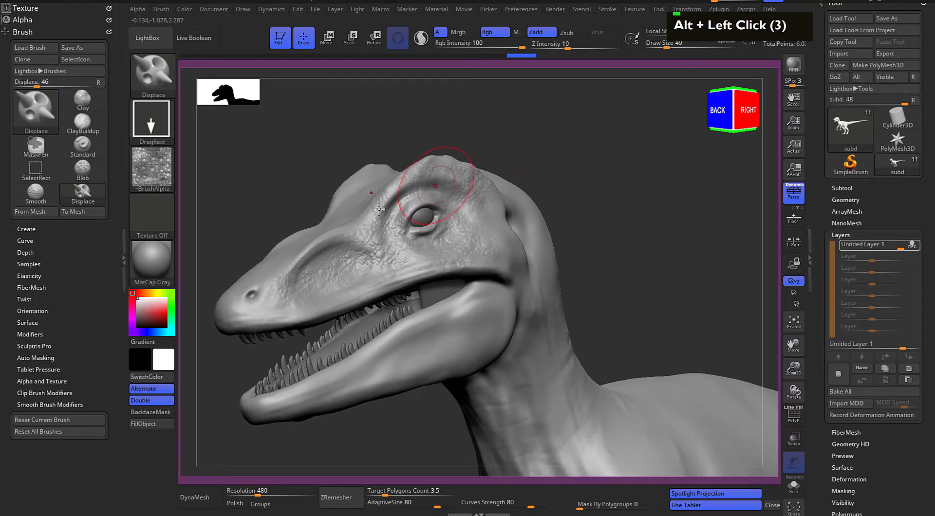
Stamp frog-skin texture along the lower jaw from the jaw corner towards the chin
mouse_move(632, 266)
alt+mouse_down()
mouse_move(612, 188)
mouse_move(578, 211)
mouse_move(581, 184)
alt+mouse_up()
drag(447, 227, 479, 258)
drag(418, 242, 428, 282)
mouse_move(369, 324)
alt+mouse_down()
mouse_move(435, 234)
mouse_move(447, 269)
mouse_move(392, 317)
mouse_move(395, 256)
alt+mouse_up()
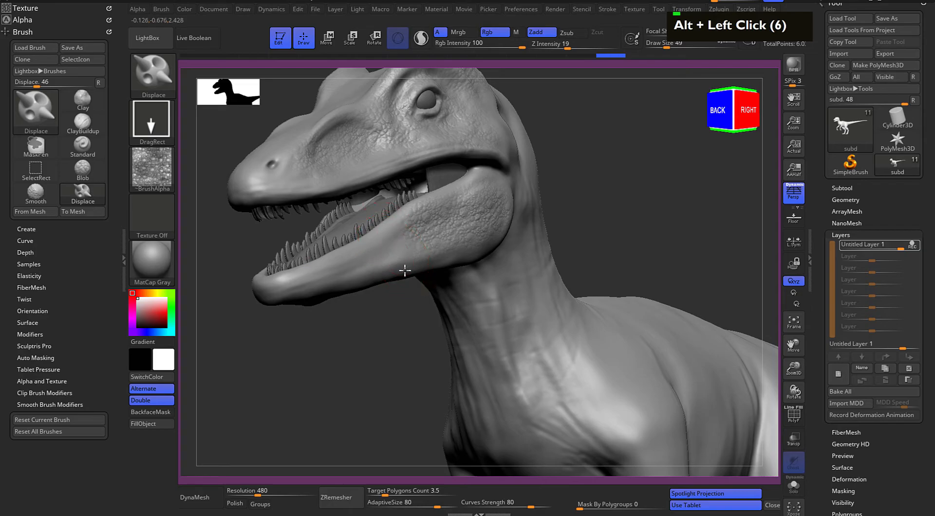
alt+drag(384, 309, 375, 313)
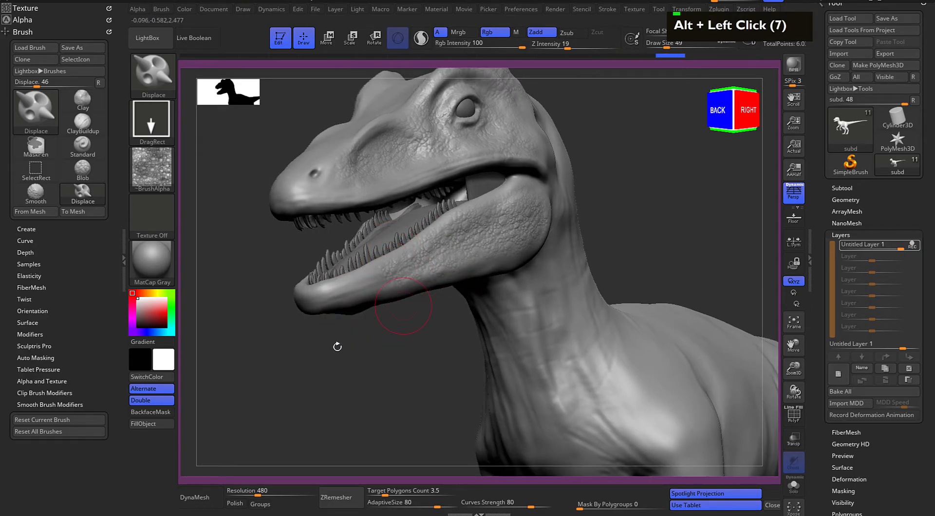
Stamp frog-skin texture over the front of the lower jaw, continuing the skin detail to the chin
drag(343, 345, 373, 339)
drag(451, 272, 357, 274)
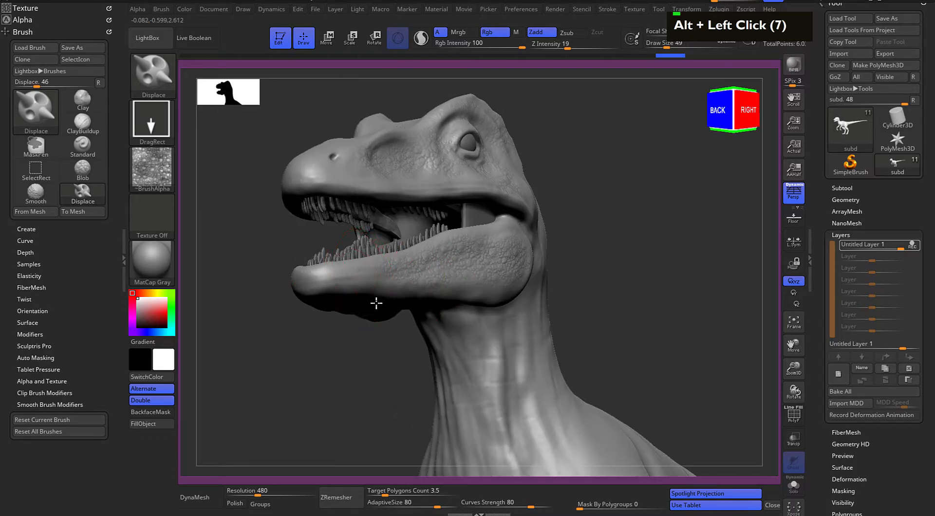
drag(389, 333, 363, 333)
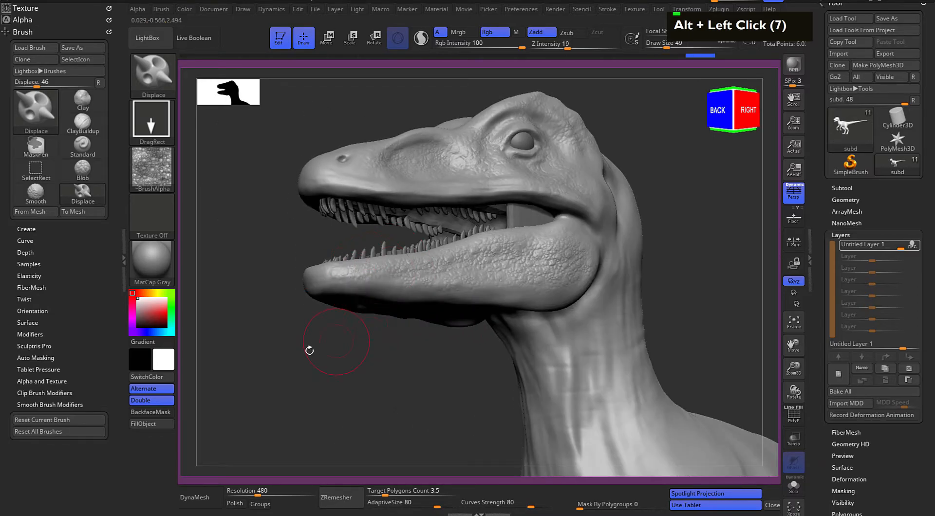
drag(315, 349, 378, 339)
alt+drag(356, 305, 373, 297)
mouse_move(526, 248)
mouse_down()
mouse_move(389, 273)
mouse_move(313, 384)
mouse_move(323, 366)
mouse_move(382, 389)
mouse_move(303, 363)
mouse_move(298, 354)
mouse_up()
drag(327, 324, 338, 346)
Stamp frog-skin texture over the snout, around the nostril and along the upper jaw
drag(291, 306, 393, 224)
alt+drag(442, 175, 531, 215)
alt+drag(475, 180, 461, 224)
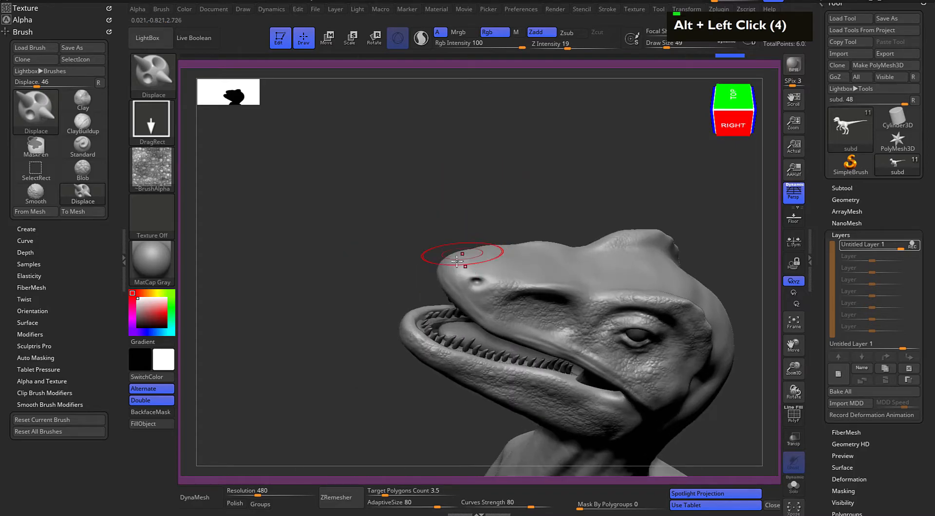
drag(548, 183, 498, 185)
alt+drag(599, 207, 457, 181)
drag(453, 148, 497, 127)
alt+drag(575, 210, 495, 171)
drag(604, 181, 634, 219)
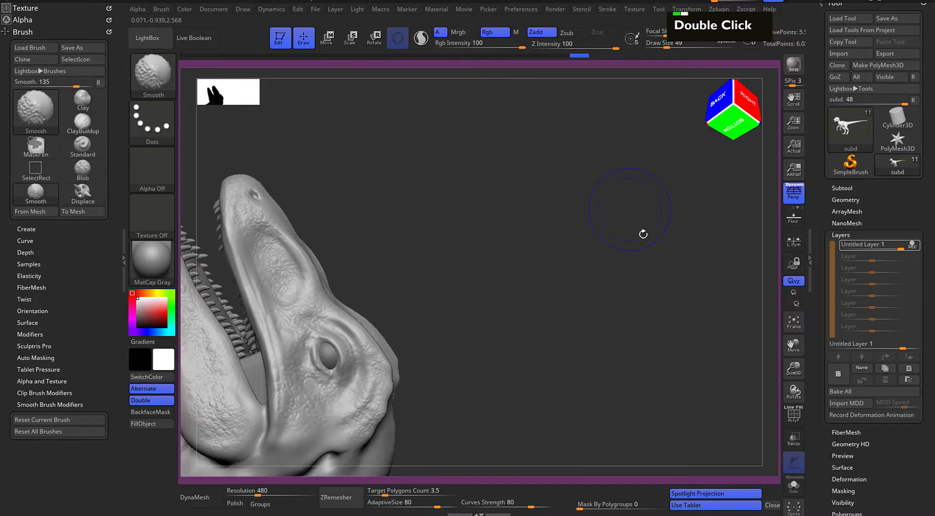
mouse_move(568, 287)
alt+mouse_down()
mouse_move(482, 193)
mouse_move(695, 349)
mouse_move(616, 215)
mouse_move(615, 191)
alt+mouse_up()
double_click(465, 209)
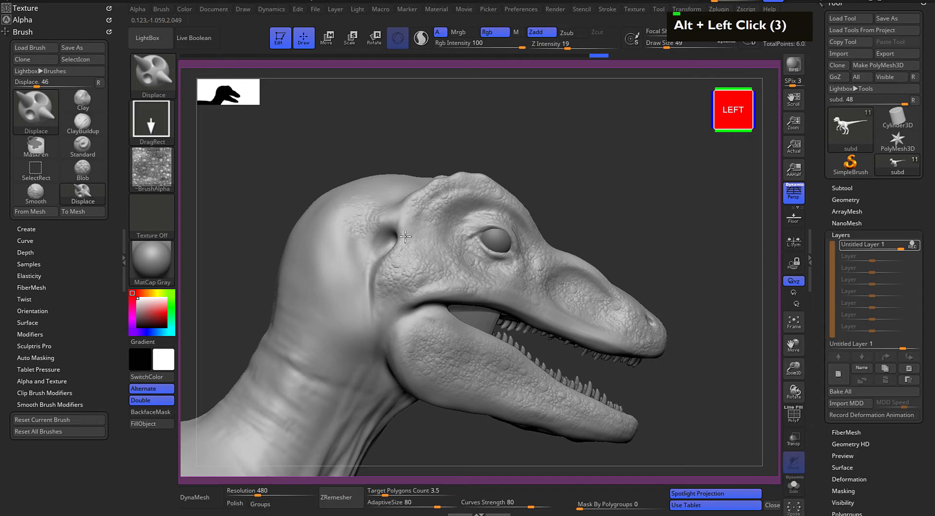
Stamp frog-skin texture over the back and side of the neck behind the head
drag(314, 272, 336, 291)
drag(498, 159, 568, 163)
alt+drag(435, 392, 458, 347)
alt+drag(412, 329, 408, 261)
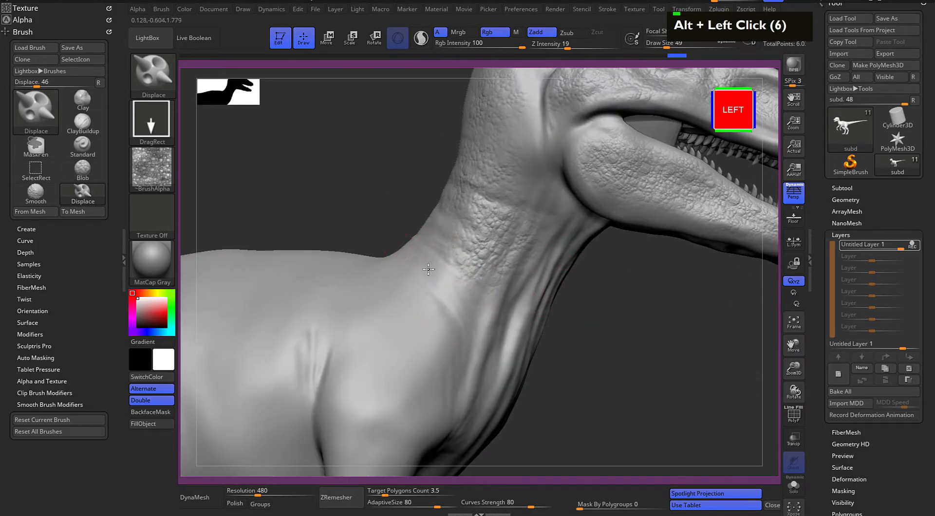
Stamp frog-skin texture over the front of the neck and the area behind the jaw corner
alt+drag(582, 323, 504, 236)
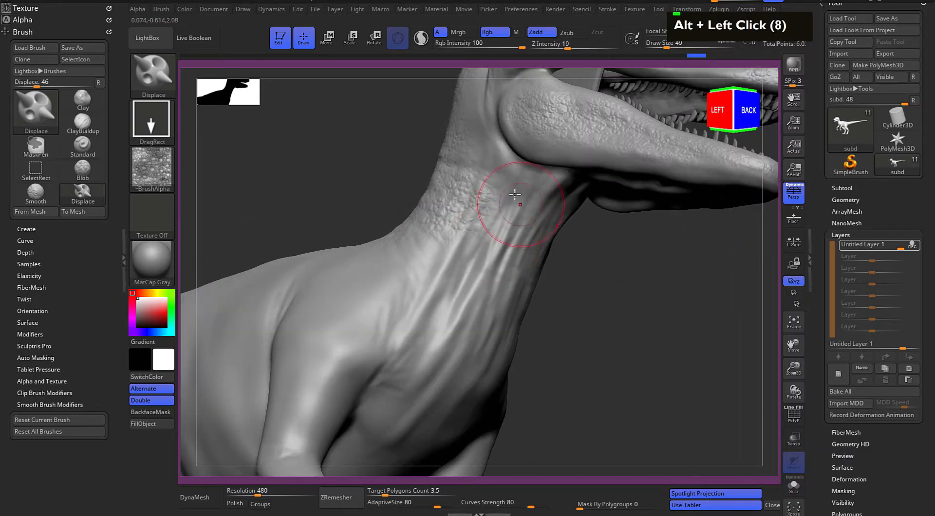
drag(461, 290, 484, 287)
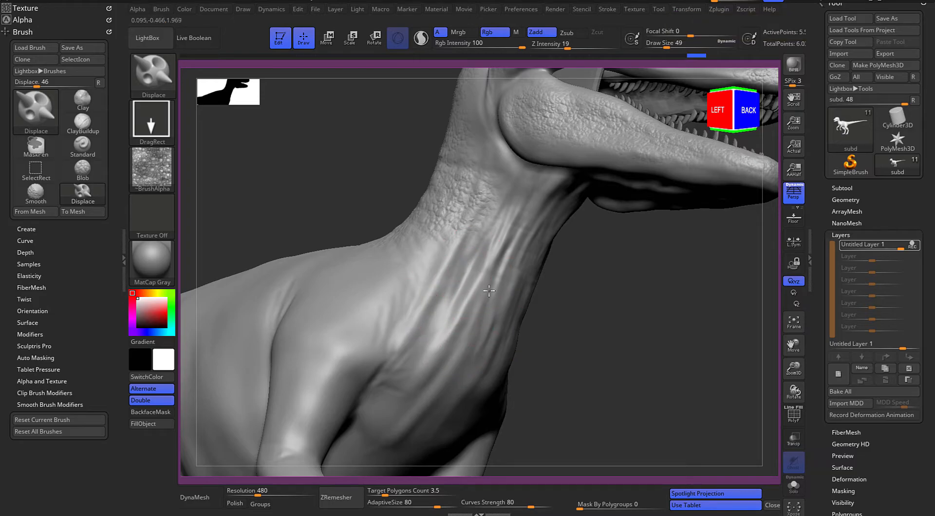
drag(529, 186, 549, 224)
alt+click(605, 267)
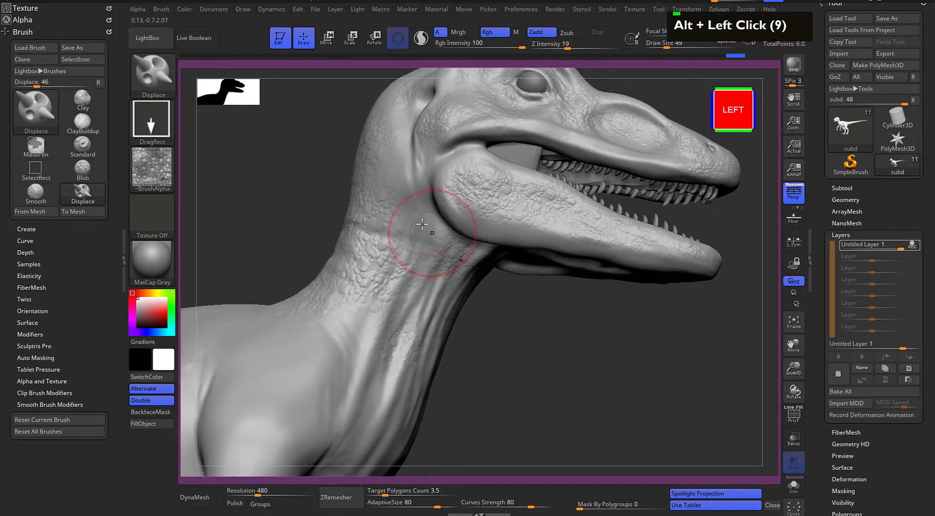
drag(466, 240, 467, 240)
drag(415, 164, 455, 196)
Stamp frog-skin texture over the base of the neck and the shoulder
alt+drag(528, 356, 475, 338)
mouse_move(370, 315)
mouse_down()
mouse_move(417, 337)
mouse_move(414, 352)
mouse_up()
alt+drag(574, 337, 579, 390)
drag(470, 227, 441, 276)
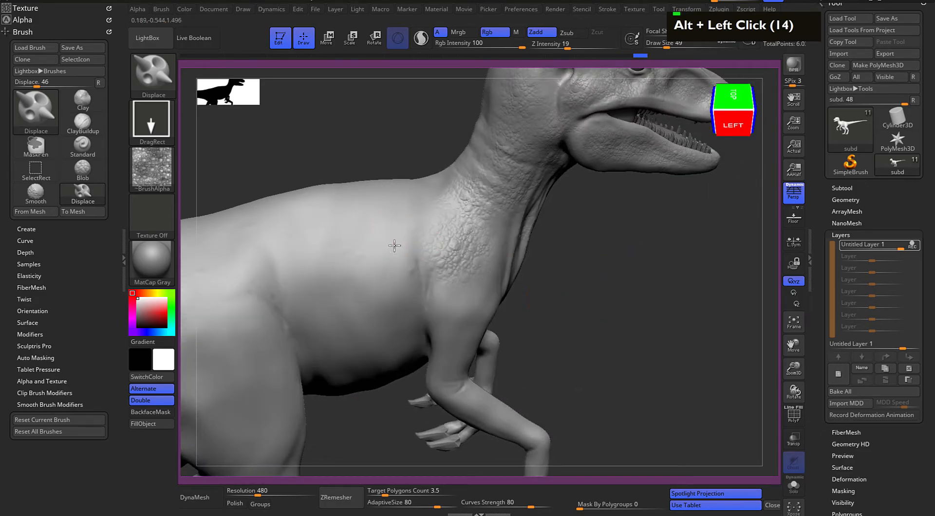
Stamp frog-skin texture over the flank and the upper side of the torso
drag(629, 288, 401, 257)
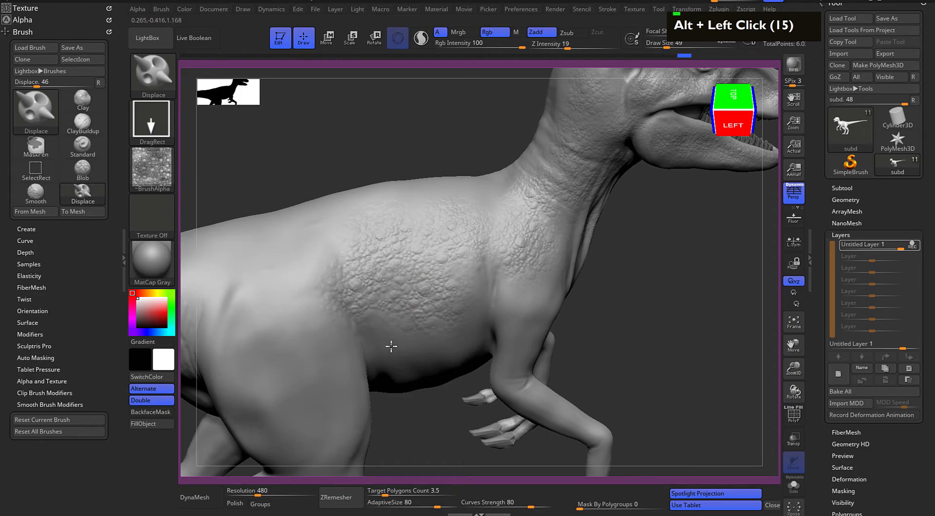
alt+drag(647, 349, 709, 325)
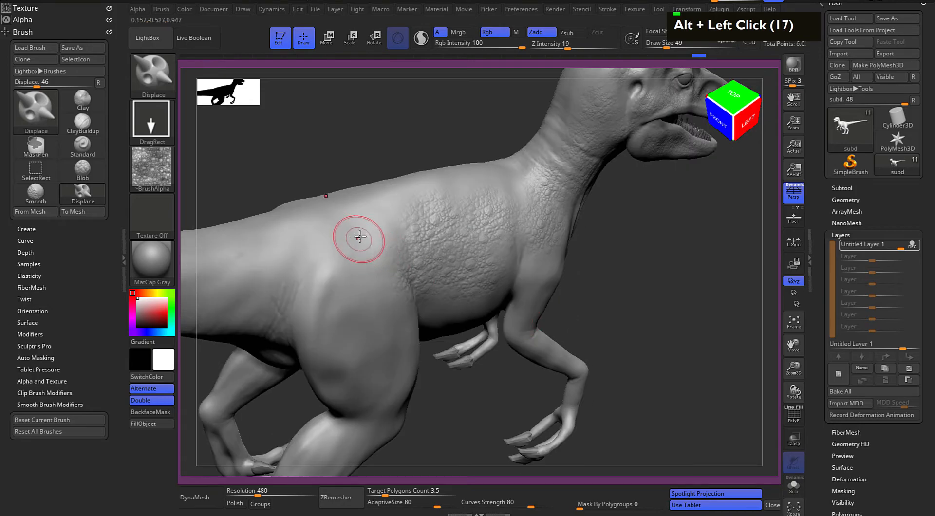
alt+drag(592, 302, 427, 247)
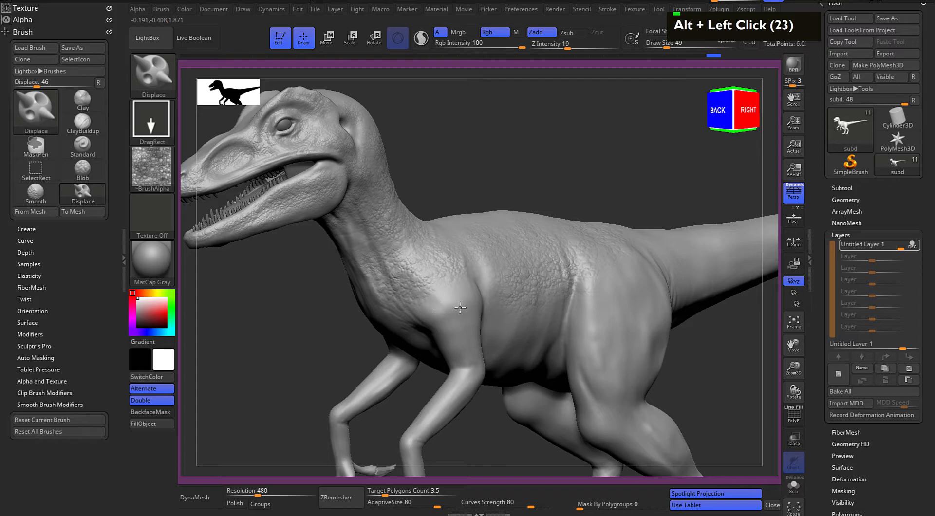
Set Draw Size to 62 and stamp frog-skin texture over the upper thigh
mouse_move(510, 144)
alt+mouse_down()
mouse_move(534, 174)
mouse_move(545, 155)
mouse_move(543, 194)
mouse_move(472, 254)
mouse_move(534, 248)
mouse_move(548, 268)
alt+mouse_up()
key(space)
drag(487, 233, 484, 284)
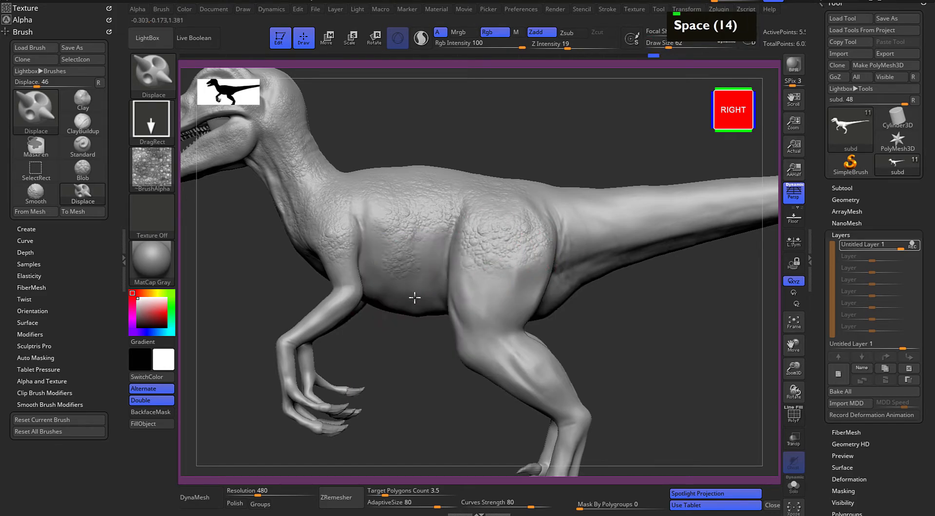
Stamp frog-skin texture over the lower flank, the shoulder and the upper arm
drag(405, 298, 405, 297)
drag(378, 257, 373, 283)
drag(372, 210, 390, 236)
alt+drag(363, 378, 403, 339)
drag(385, 231, 402, 262)
drag(388, 303, 373, 276)
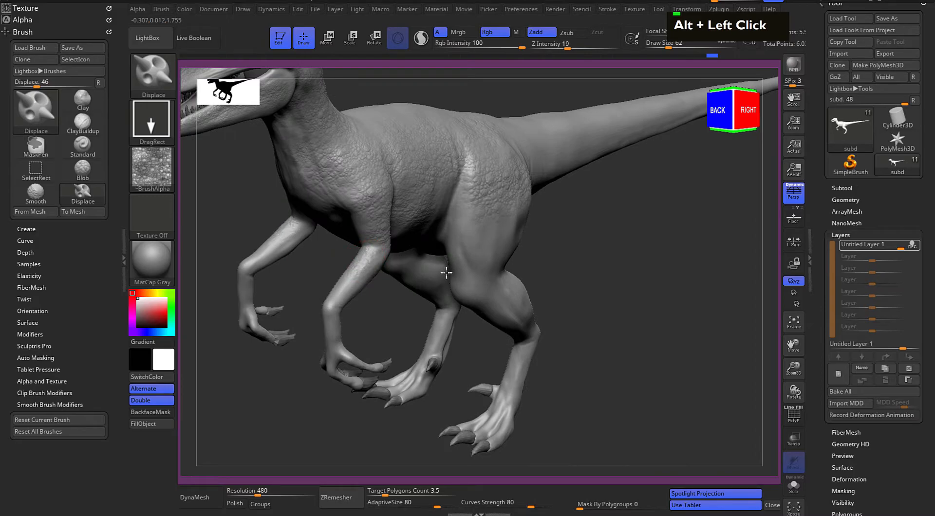
Stamp frog-skin texture over the forearm, the outer thigh and the rear of the hip
alt+click(414, 268)
alt+click(470, 296)
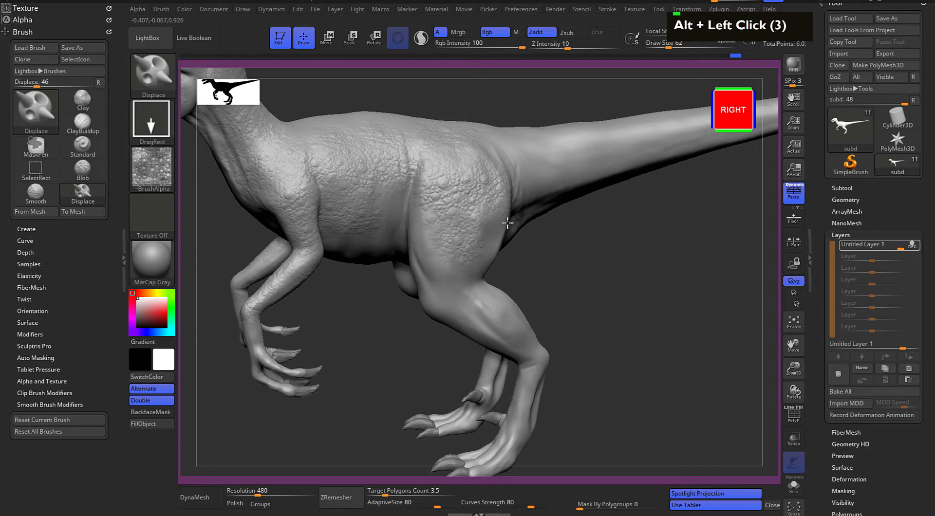
drag(560, 307, 507, 240)
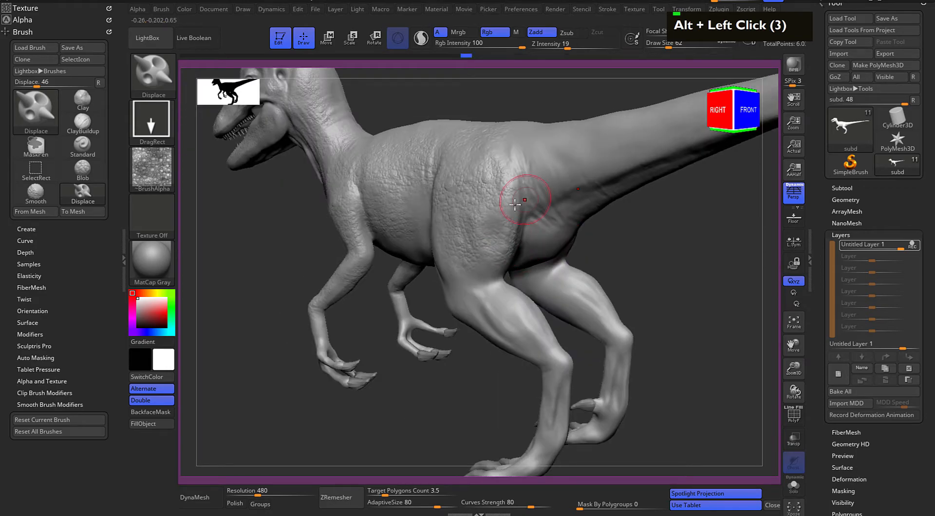
alt+click(571, 225)
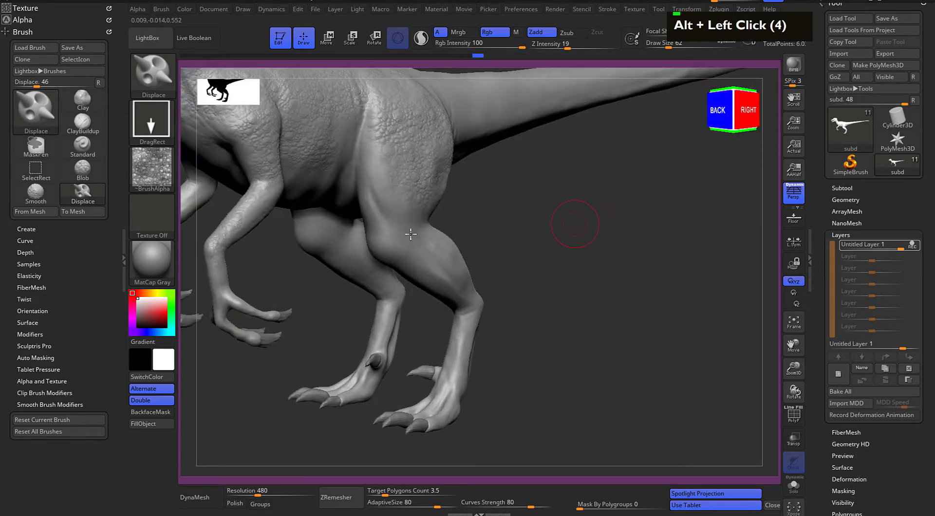
Stamp frog-skin texture over the front of the thigh, the knee and the groin
drag(383, 161, 377, 120)
mouse_move(531, 220)
mouse_down()
mouse_move(599, 184)
mouse_move(527, 192)
mouse_up()
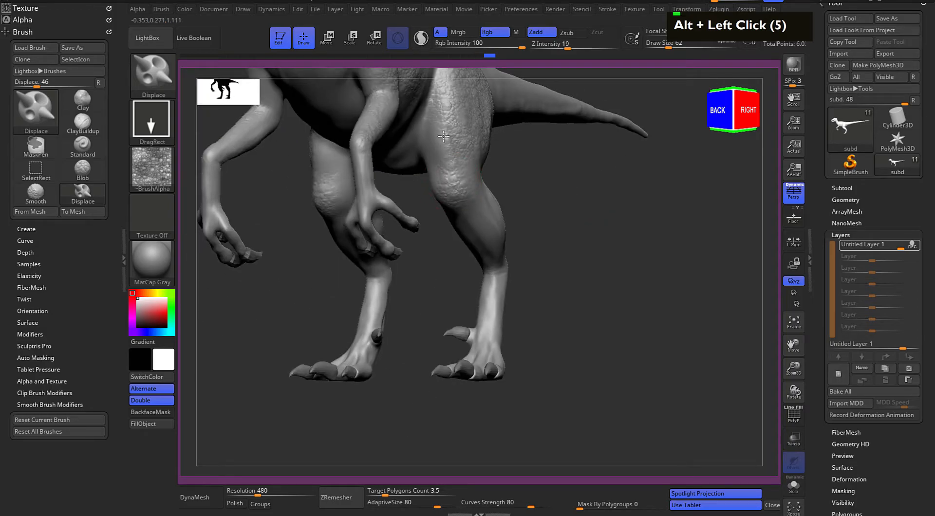
drag(551, 220, 469, 202)
alt+drag(522, 227, 476, 241)
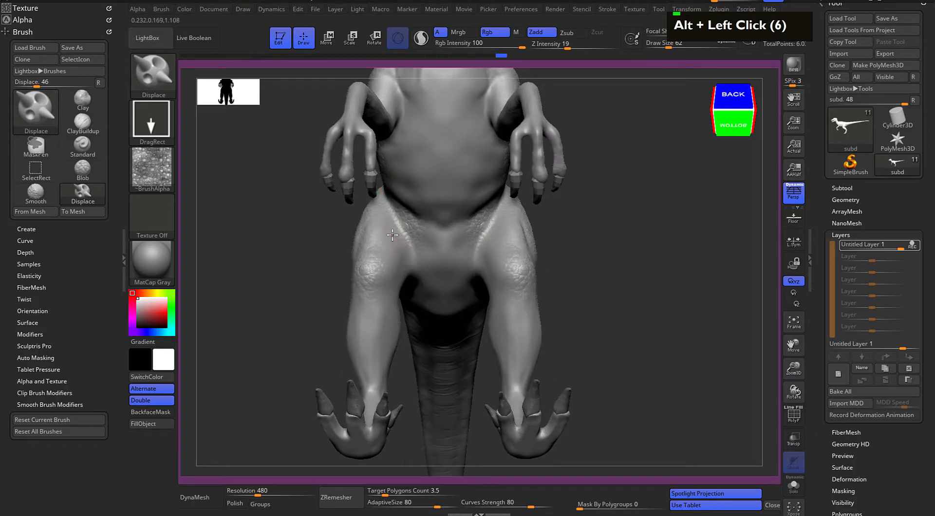
Stamp frog-skin texture over the chest, the throat and the underside of the jaw
alt+drag(472, 226, 455, 209)
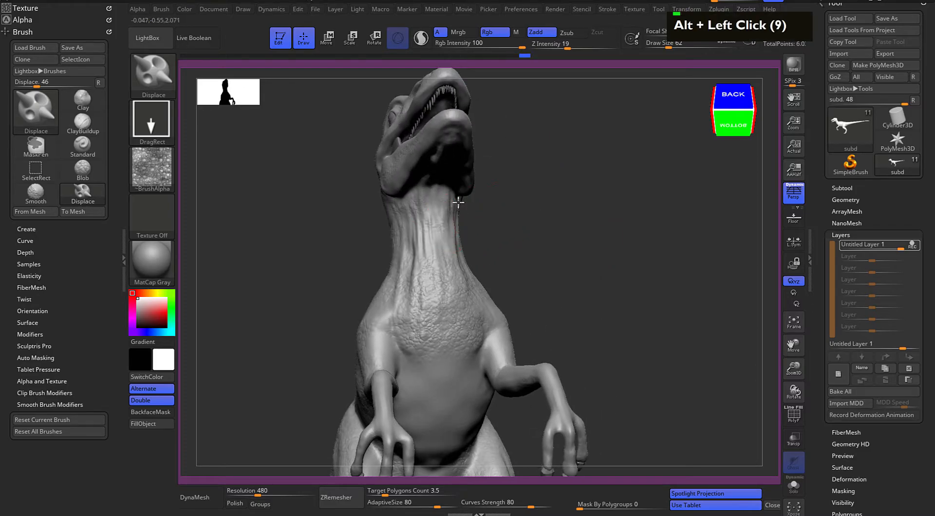
alt+drag(549, 234, 401, 271)
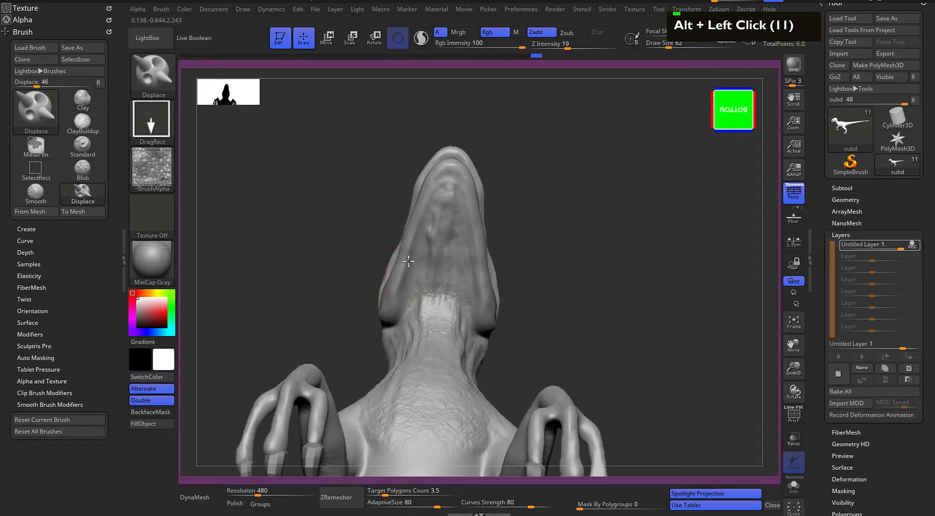
drag(450, 200, 443, 173)
Stamp frog-skin texture over the belly and the underside between the legs
alt+drag(575, 266, 424, 211)
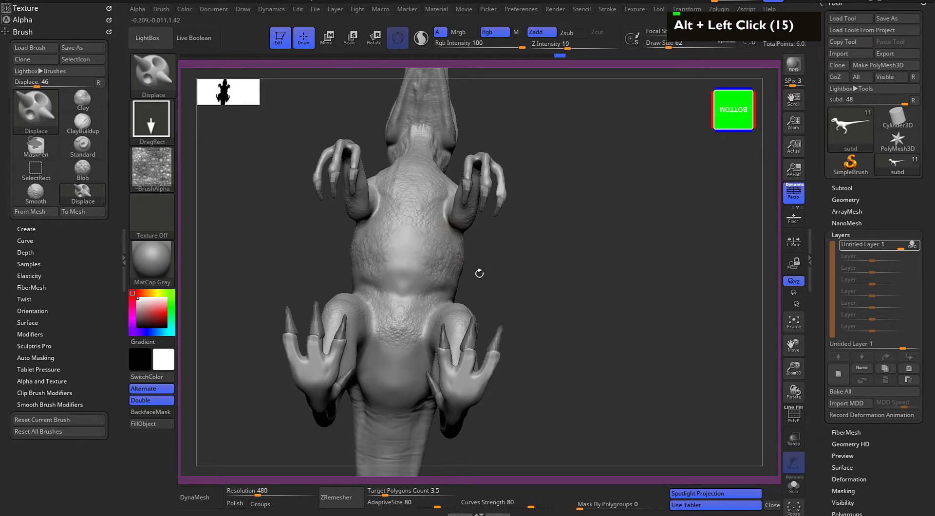
drag(463, 294, 466, 295)
mouse_move(550, 287)
alt+mouse_down()
mouse_move(563, 229)
mouse_move(546, 180)
mouse_move(526, 215)
mouse_move(589, 275)
alt+mouse_up()
mouse_move(631, 251)
alt+mouse_down()
mouse_move(514, 313)
mouse_move(529, 310)
mouse_move(536, 291)
alt+mouse_up()
Set Draw Size to 65 and stamp frog-skin texture around the base of the tail
key(space)
alt+drag(504, 260, 502, 288)
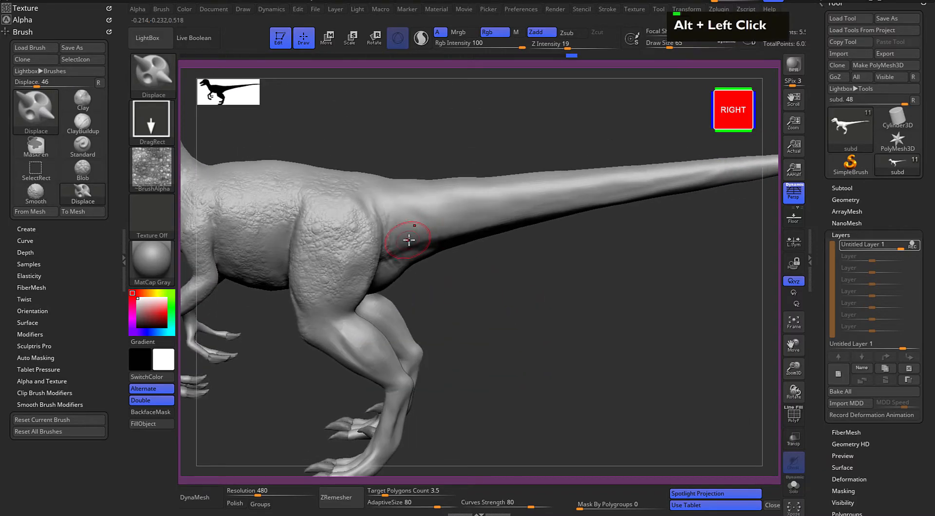
drag(458, 214, 460, 214)
alt+drag(471, 294, 479, 390)
alt+drag(450, 297, 448, 315)
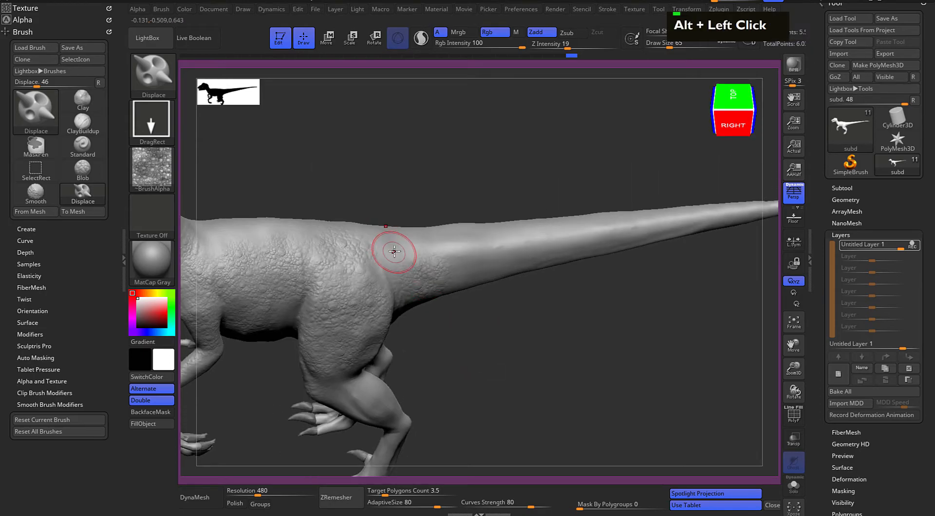
alt+drag(507, 334, 420, 260)
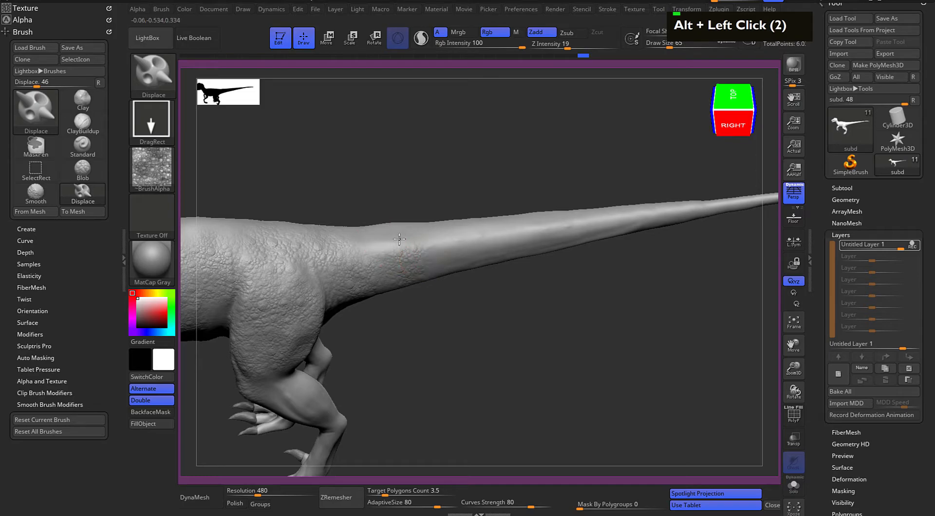
Stamp frog-skin texture along the top of the back and over the hips
alt+drag(409, 355, 430, 197)
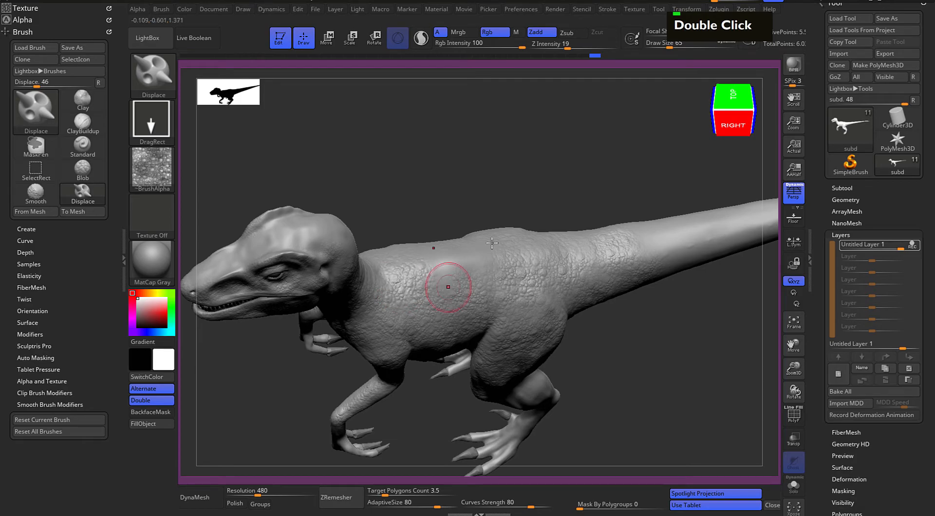
alt+drag(468, 264, 421, 194)
alt+drag(441, 259, 416, 272)
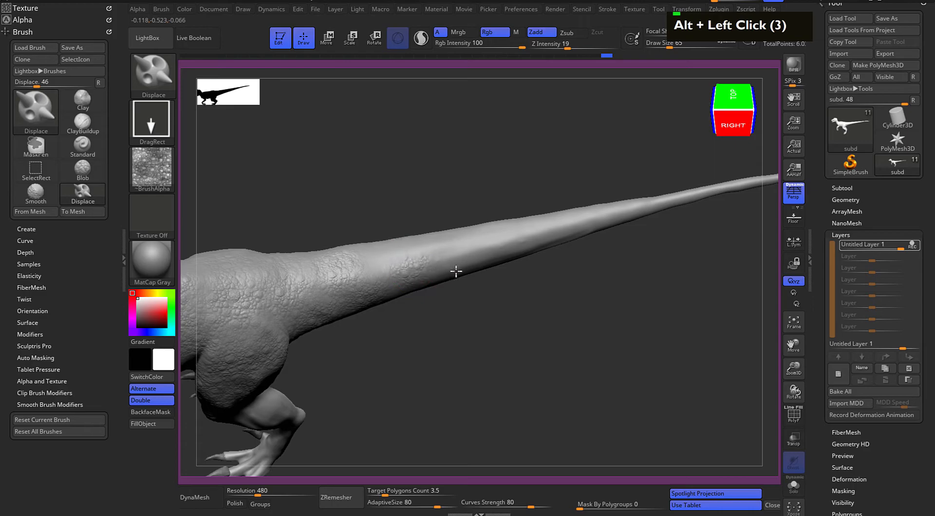
Stamp frog-skin texture along the middle section of the tail
alt+drag(375, 263, 410, 285)
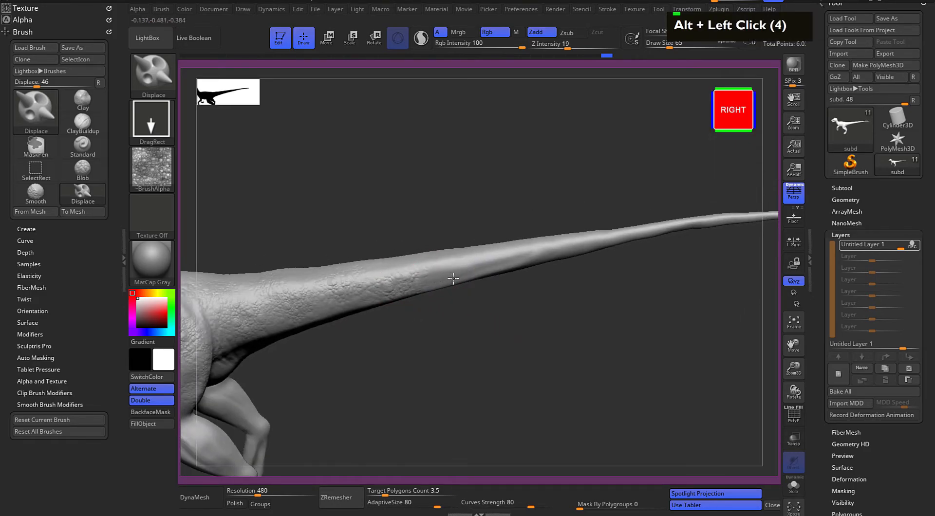
alt+drag(507, 299, 393, 276)
mouse_move(511, 296)
alt+mouse_down()
mouse_move(451, 302)
mouse_move(438, 288)
alt+mouse_up()
Set Draw Size to 41 and stamp frog-skin texture along the thin end of the tail to its tip
key(space)
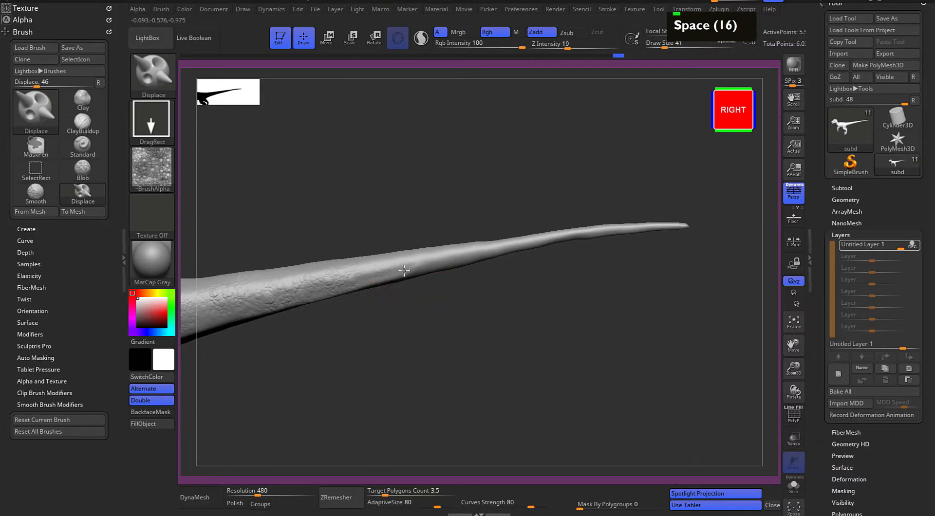
alt+drag(497, 286, 404, 262)
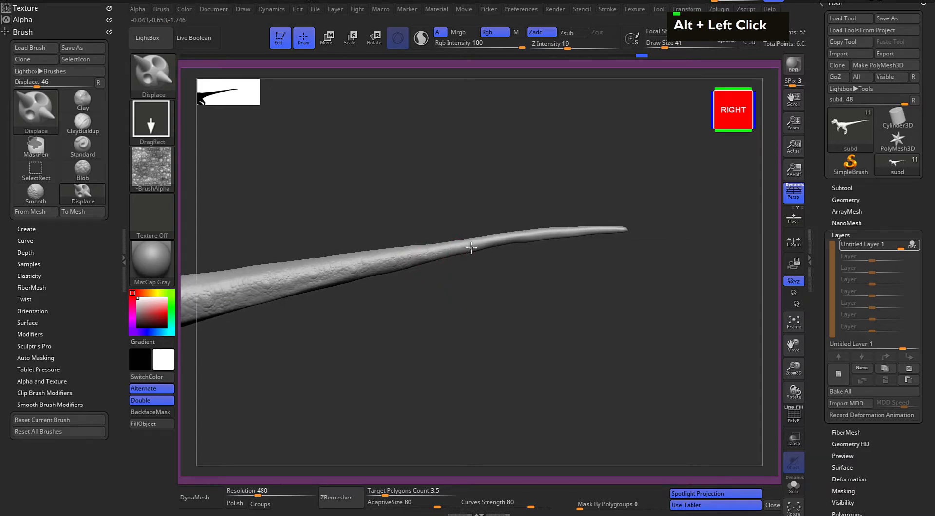
alt+drag(529, 276, 421, 273)
alt+drag(482, 289, 500, 298)
drag(440, 260, 447, 268)
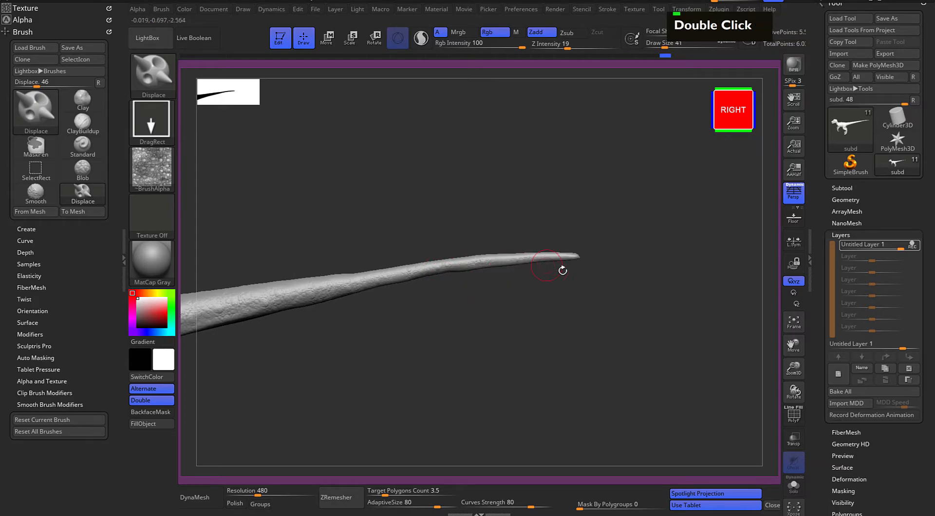
alt+drag(620, 310, 776, 308)
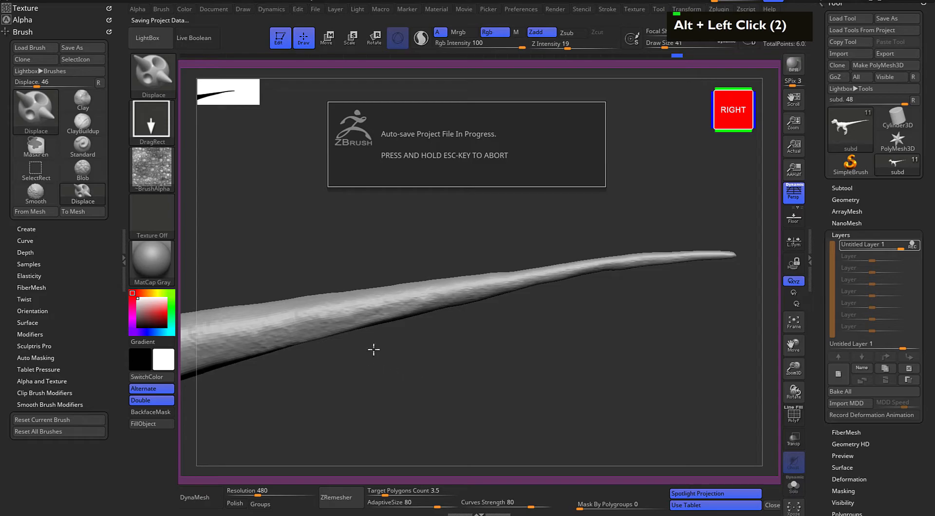
Set Draw Size to 62 and stamp frog-skin texture over the thighs down to the knees
alt+drag(378, 361, 435, 340)
mouse_move(603, 350)
alt+mouse_down()
mouse_move(511, 275)
mouse_move(519, 280)
mouse_move(441, 280)
alt+mouse_up()
key(space)
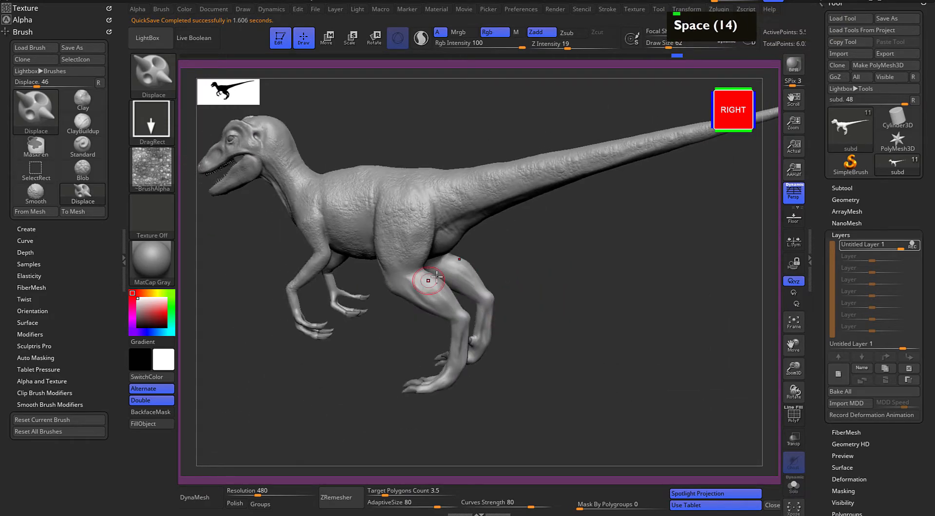
mouse_move(554, 271)
alt+mouse_down()
mouse_move(502, 234)
mouse_move(516, 261)
alt+mouse_up()
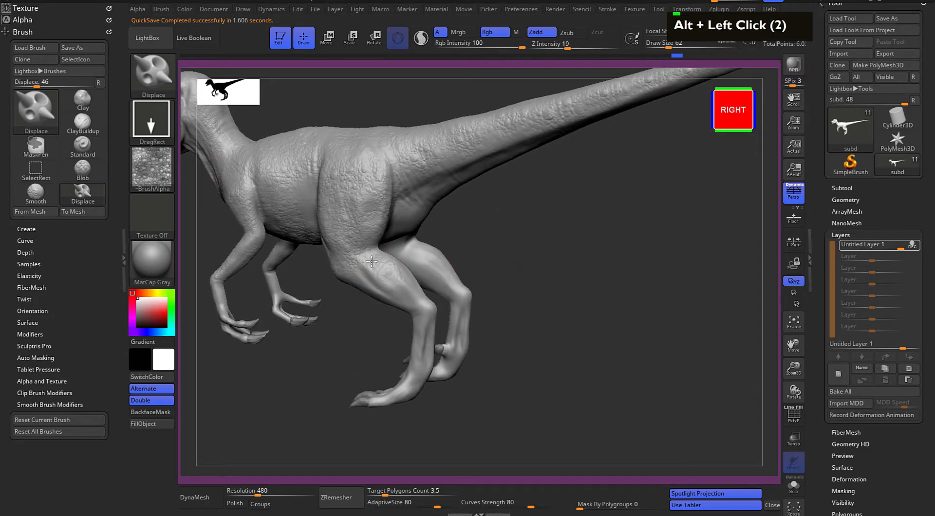
drag(563, 276, 419, 277)
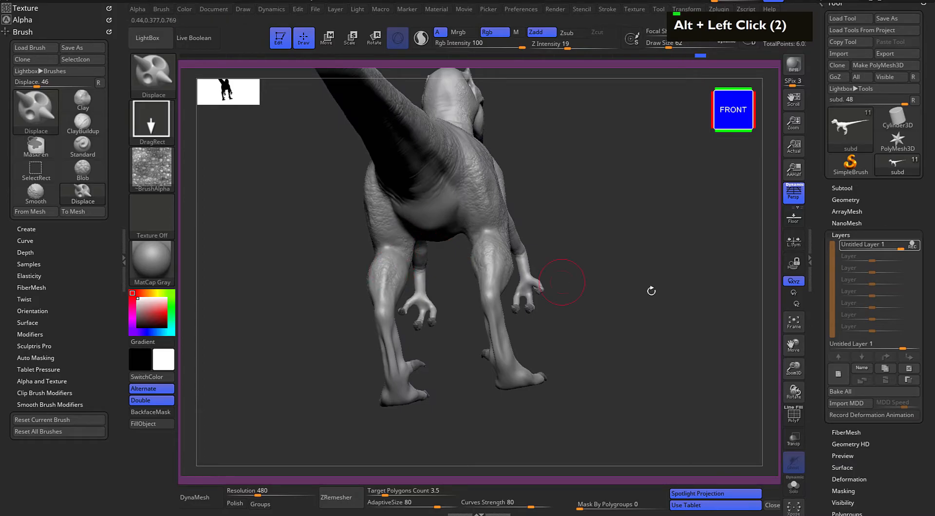
drag(622, 284, 463, 230)
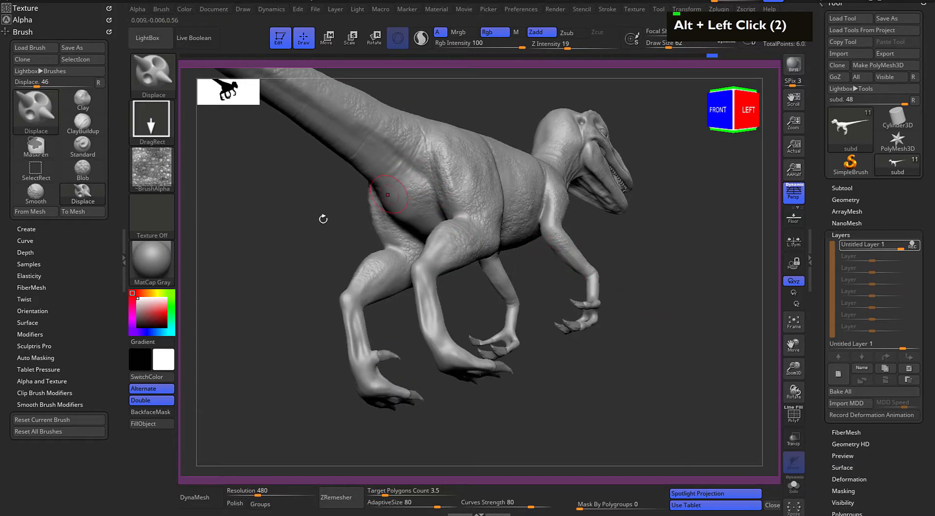
Stamp frog-skin texture along the underside of the tail from its base towards the tip
drag(353, 209, 403, 201)
alt+drag(541, 200, 519, 271)
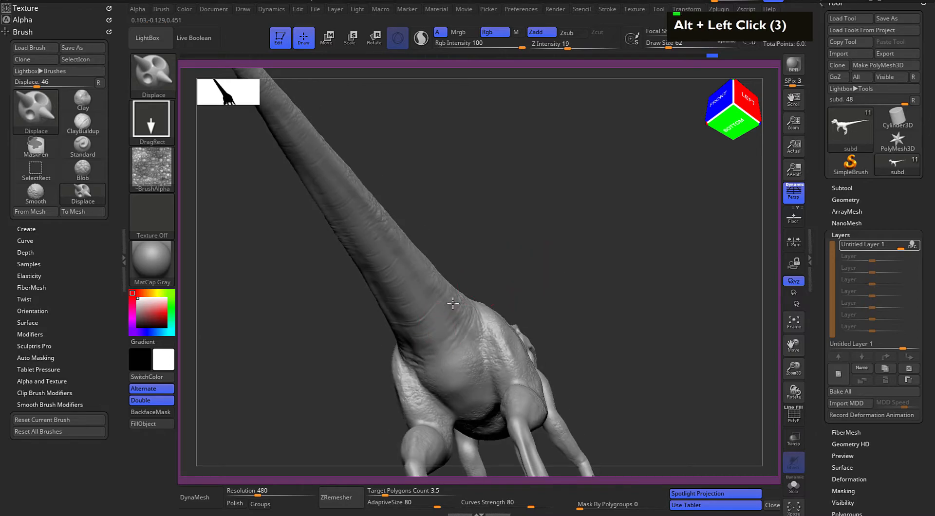
alt+drag(466, 222, 480, 303)
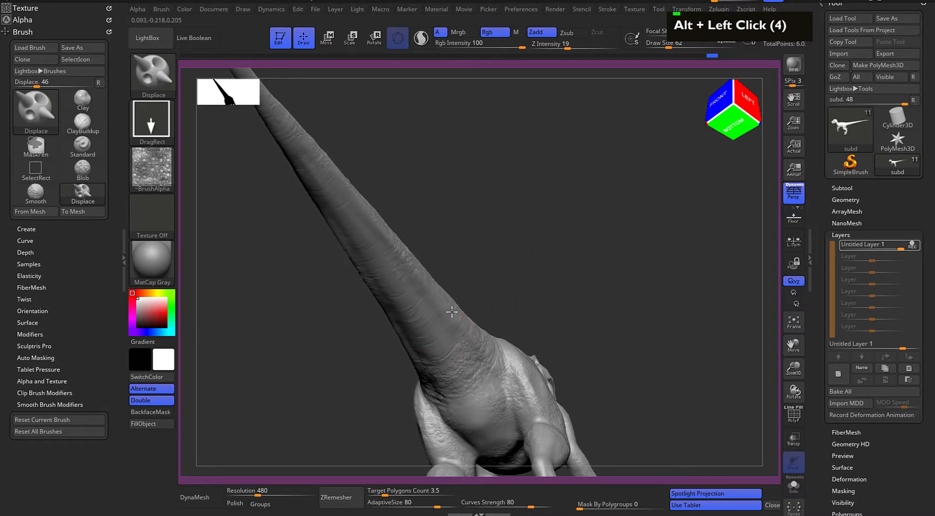
drag(456, 240, 439, 274)
drag(452, 234, 482, 259)
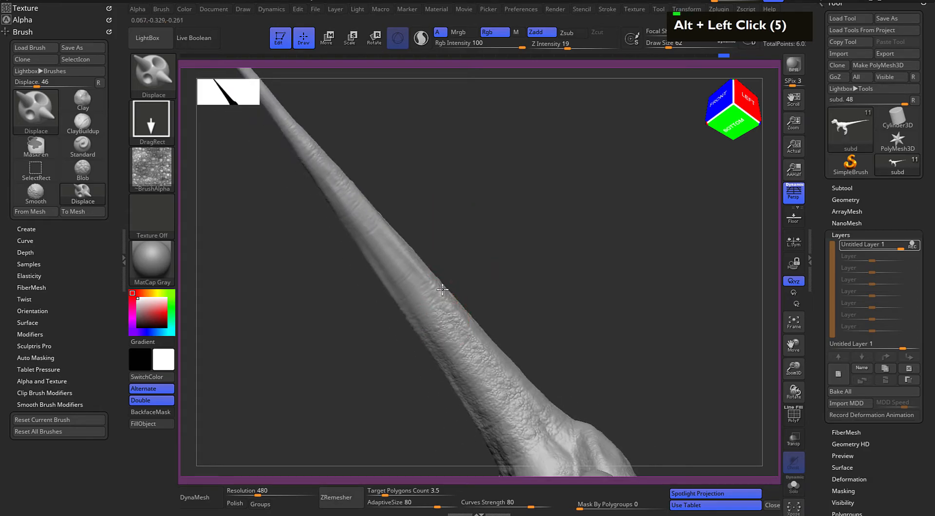
drag(415, 209, 385, 236)
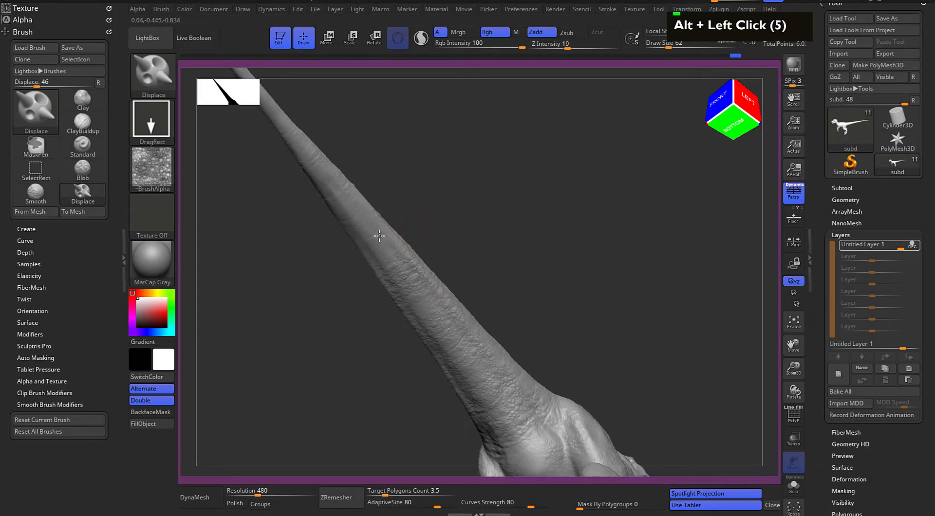
Stamp frog-skin texture along the top centre of the tail down to the hips
shift+drag(517, 234, 551, 266)
mouse_move(488, 296)
alt+mouse_down()
mouse_move(507, 241)
mouse_move(549, 319)
alt+mouse_up()
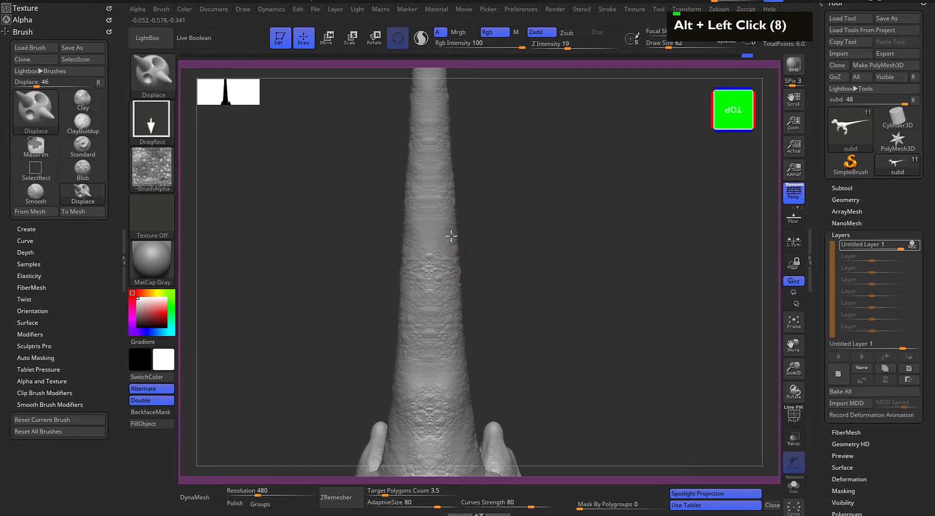
alt+drag(485, 213, 466, 202)
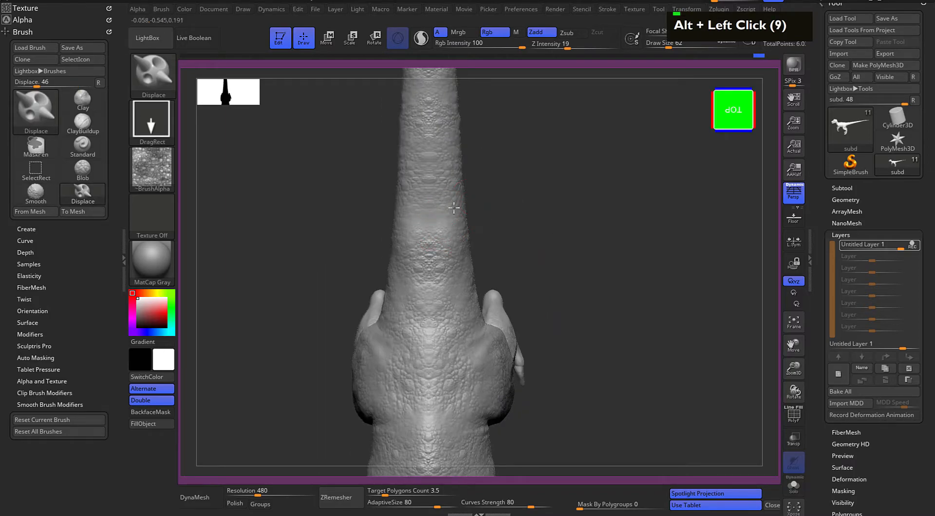
alt+drag(545, 301, 545, 251)
Stamp frog-skin texture around the lower legs, from the shins and ankles down to the feet
drag(583, 328, 588, 173)
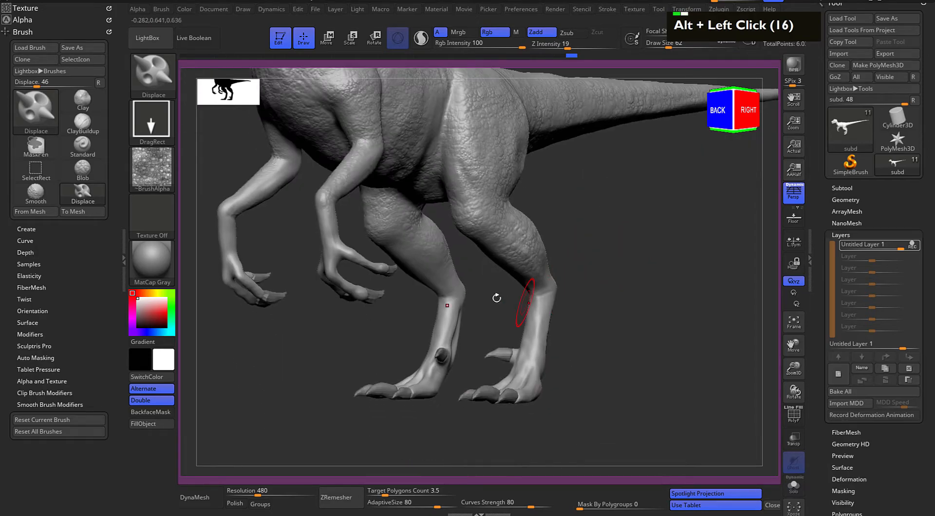
alt+drag(592, 281, 518, 196)
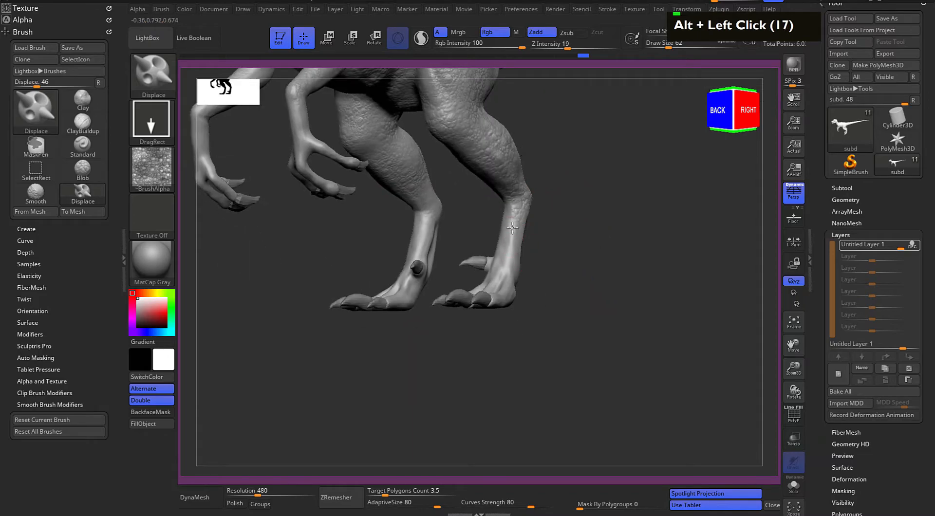
drag(582, 239, 520, 240)
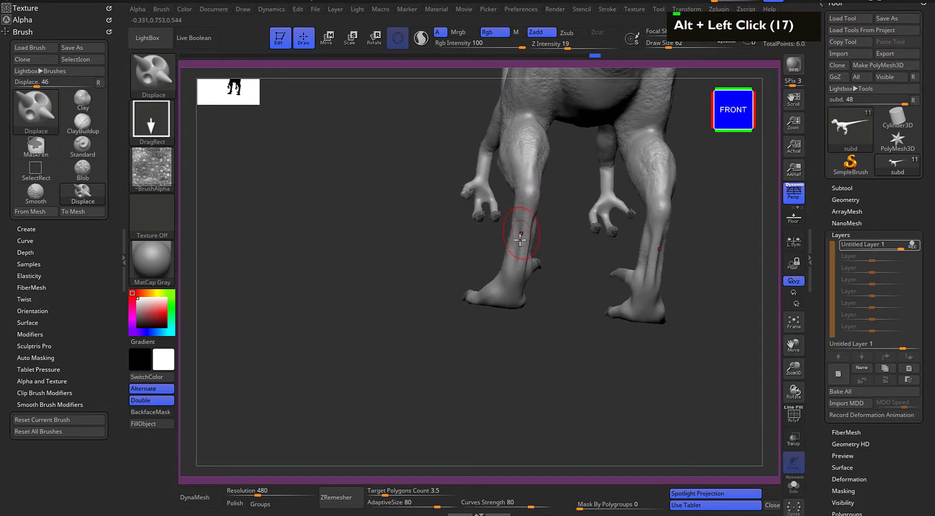
double_click(531, 194)
drag(413, 312, 450, 293)
drag(565, 307, 482, 331)
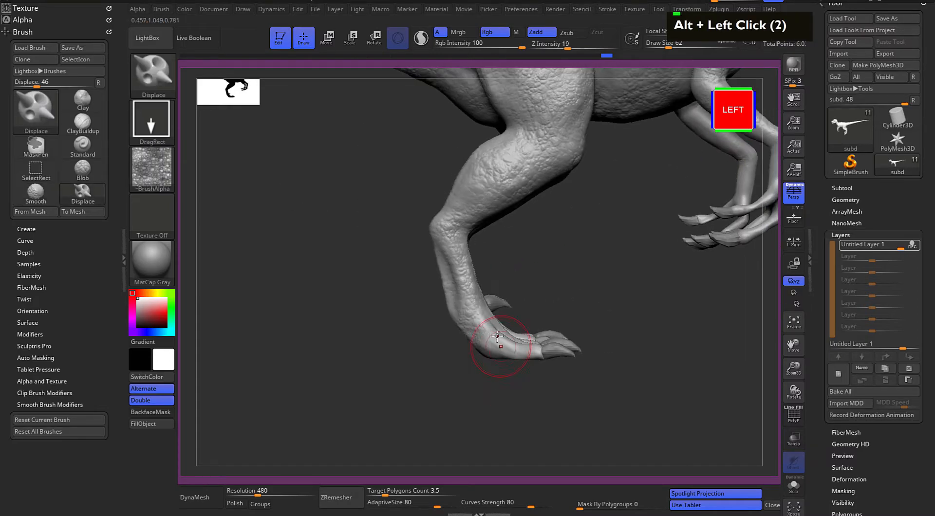
Stamp frog-skin texture along the arms from the upper arms to the wrists
mouse_move(560, 303)
alt+mouse_down()
mouse_move(511, 349)
mouse_move(706, 296)
mouse_move(421, 250)
alt+mouse_up()
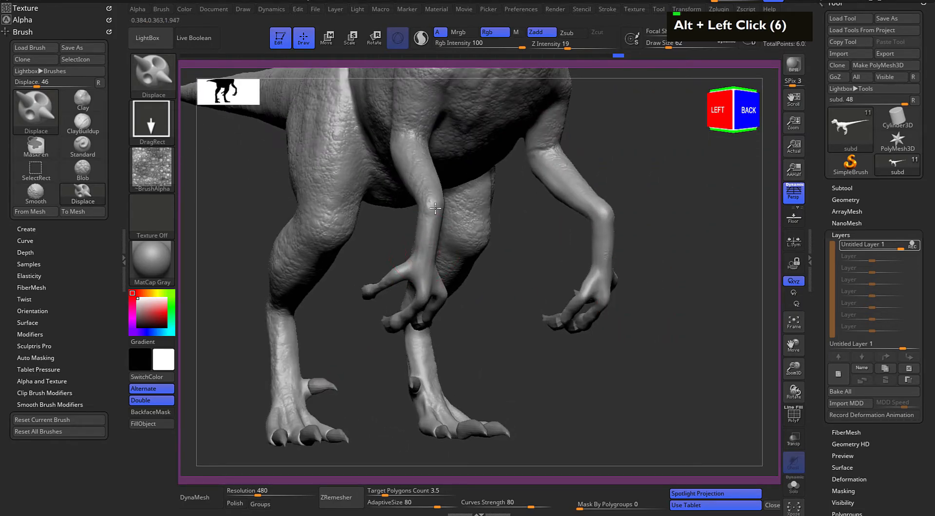
drag(488, 282, 423, 267)
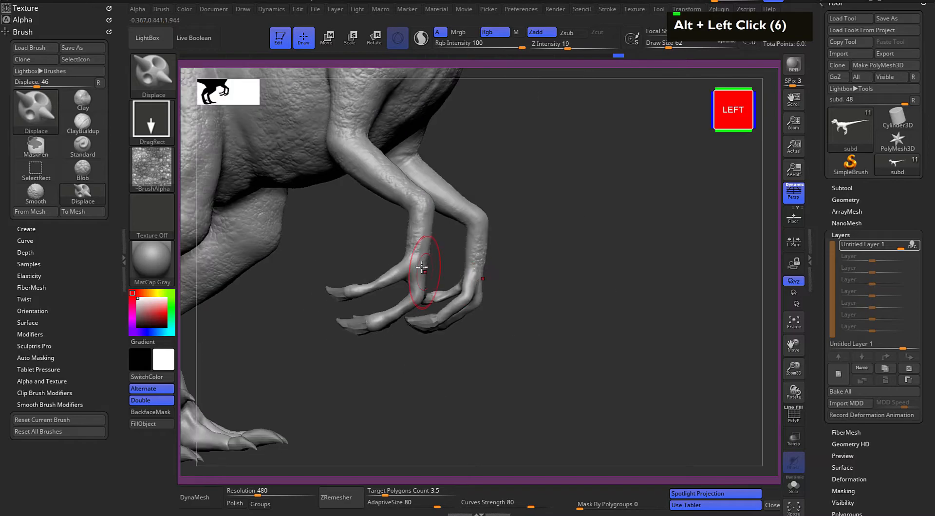
alt+drag(529, 236, 573, 384)
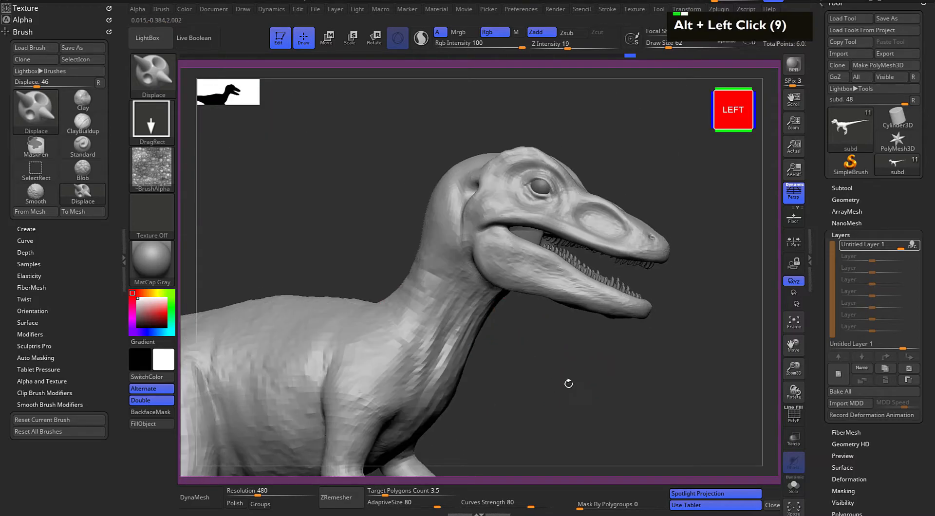
Add a second sculpt layer to the raptor for the next skin detail
alt+drag(572, 425, 436, 385)
alt+drag(366, 202, 598, 192)
mouse_move(419, 242)
alt+mouse_down()
mouse_move(540, 197)
mouse_move(574, 217)
mouse_move(520, 184)
mouse_move(500, 204)
alt+mouse_up()
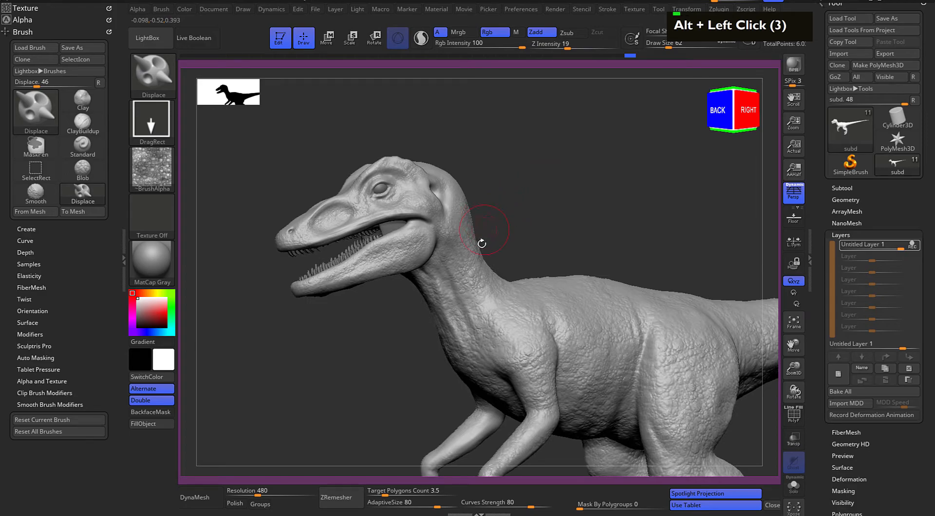
click(839, 376)
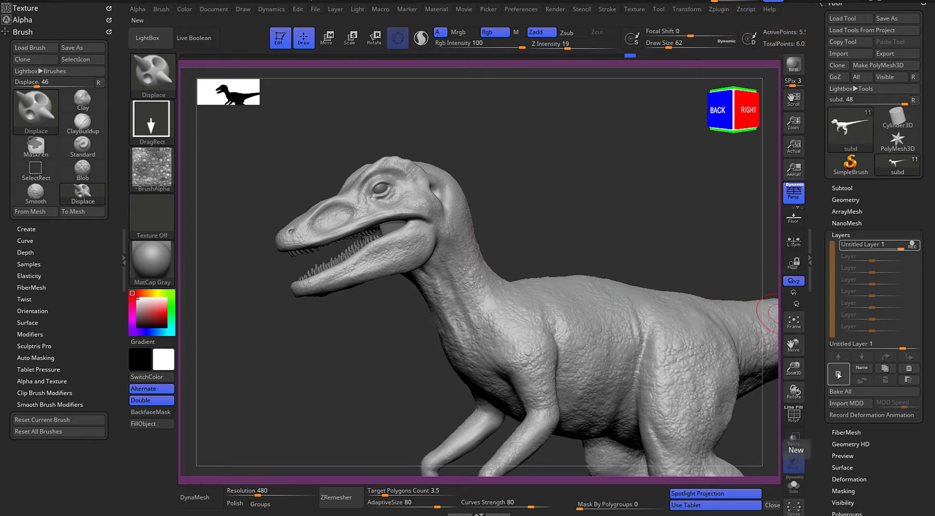
alt+drag(534, 150, 519, 136)
Load SS_ReptileAlphaPack_scalesCurved2.bmp from the SS_ReptileAlphaPack folder in LightBox
click(162, 38)
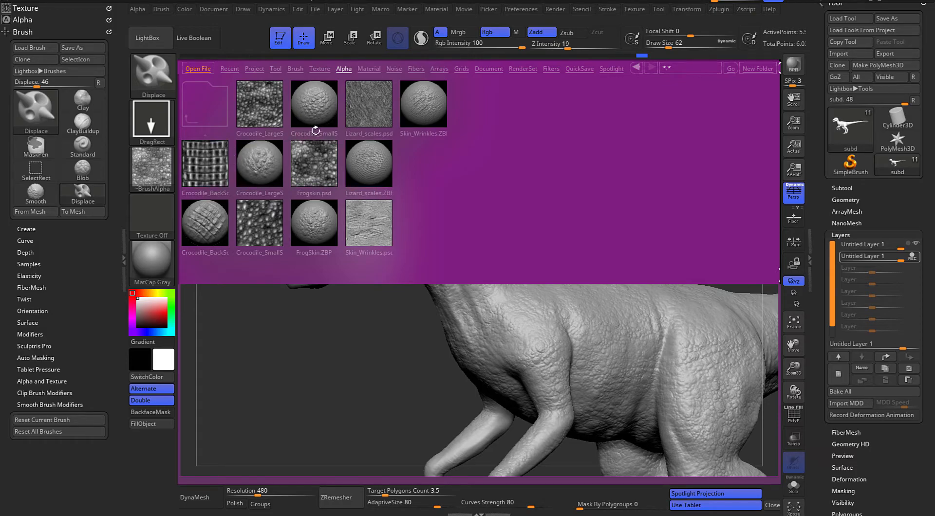
click(320, 110)
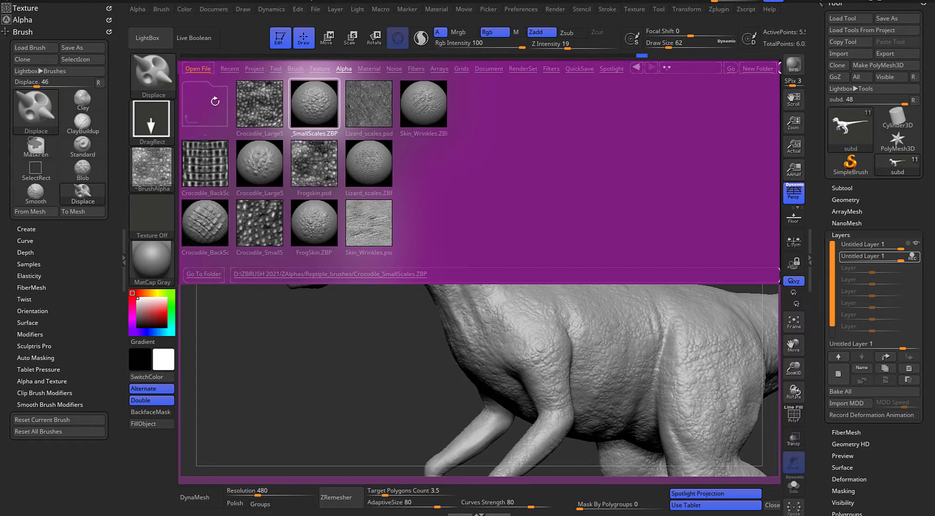
double_click(211, 104)
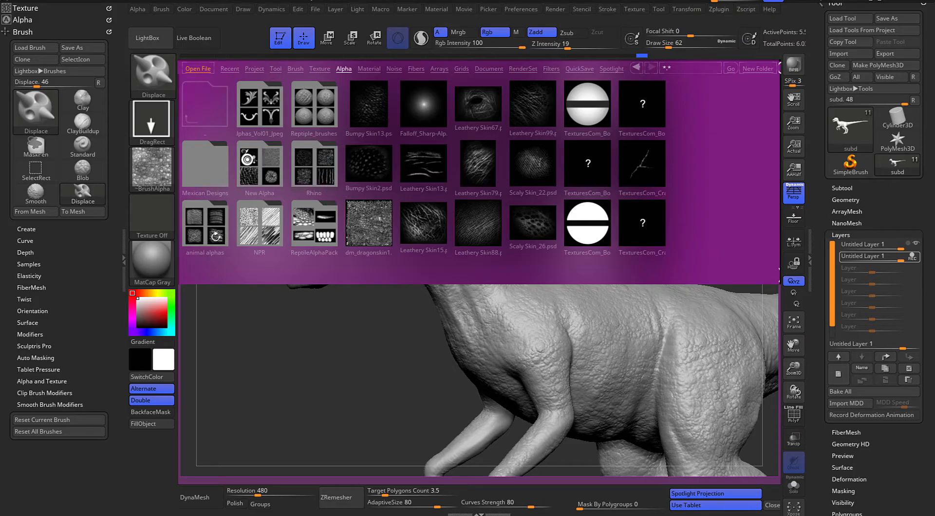
double_click(317, 227)
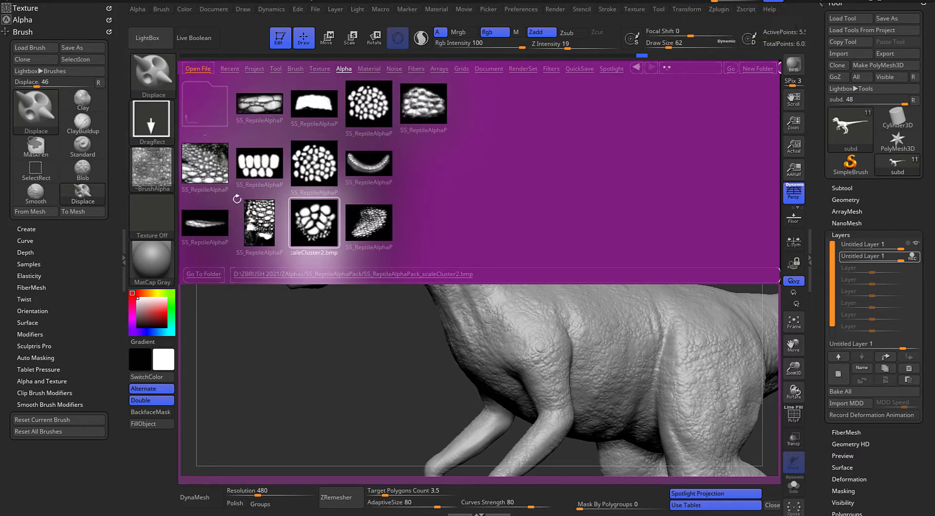
double_click(368, 231)
double_click(365, 229)
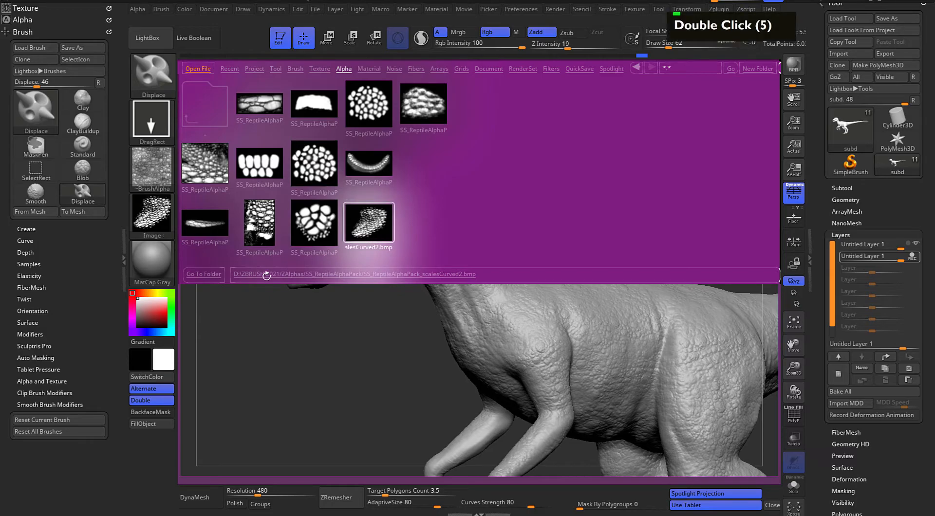
Convert the loaded curved-scales texture into the brush alpha, set the texture to Texture Off, and close LightBox
click(166, 222)
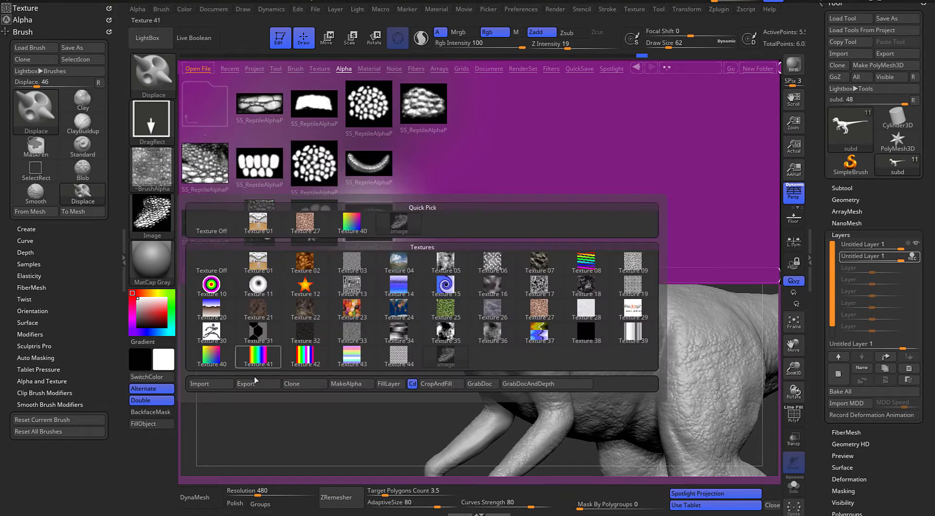
click(352, 384)
click(152, 214)
click(211, 225)
click(151, 38)
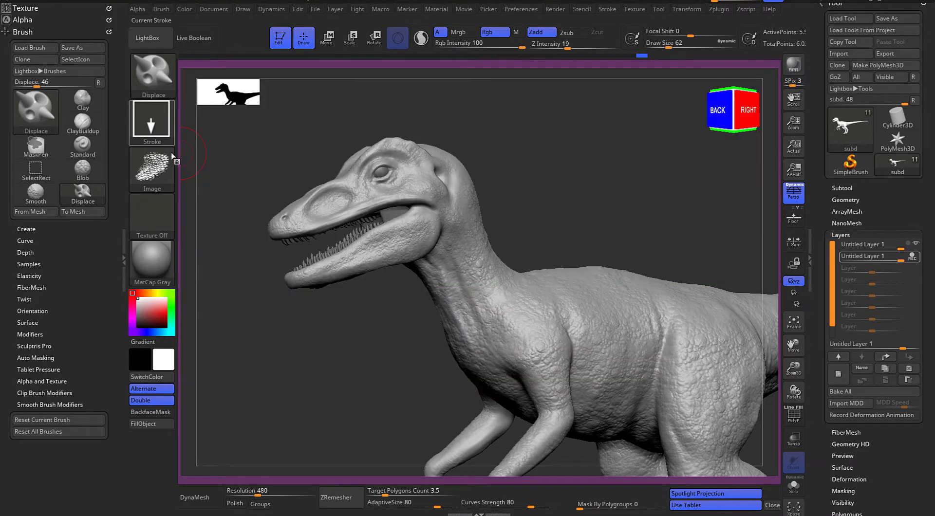
Try stamping the curved scales on the rear of the lower jaw at Z Intensity 19
mouse_move(510, 136)
alt+mouse_down()
mouse_move(537, 169)
mouse_move(591, 186)
mouse_move(568, 180)
mouse_move(605, 169)
mouse_move(439, 209)
alt+mouse_up()
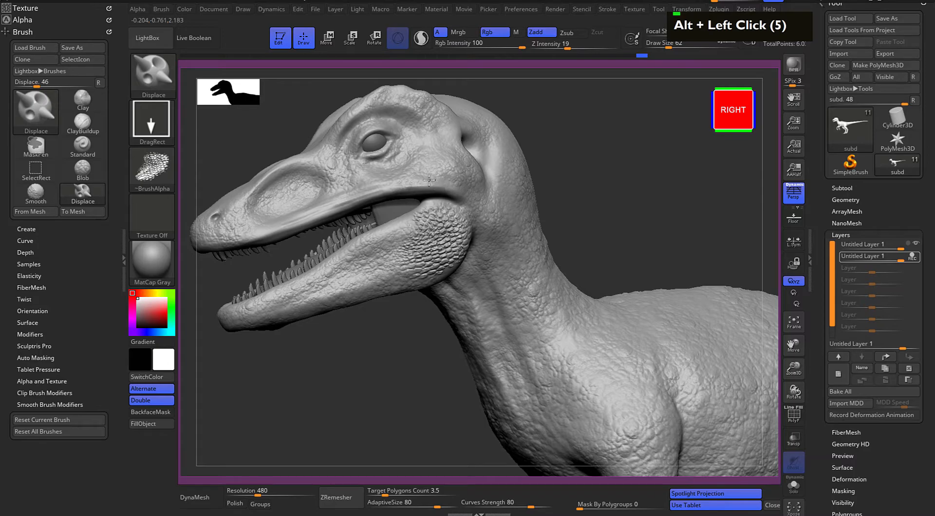
drag(438, 319, 456, 341)
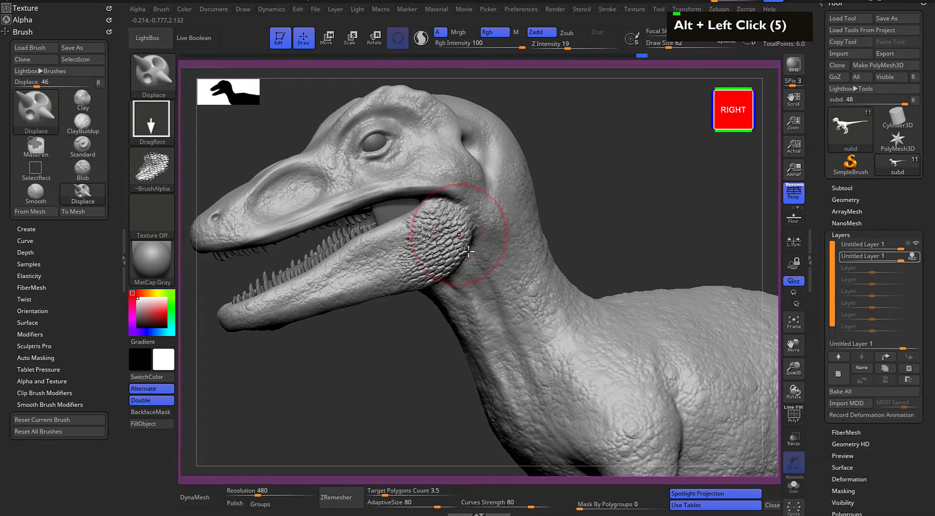
key(ctrl+z)
Set Z Intensity to 9 and stamp the curved scales over the rear of the lower jaw and the cheek
drag(561, 44, 549, 43)
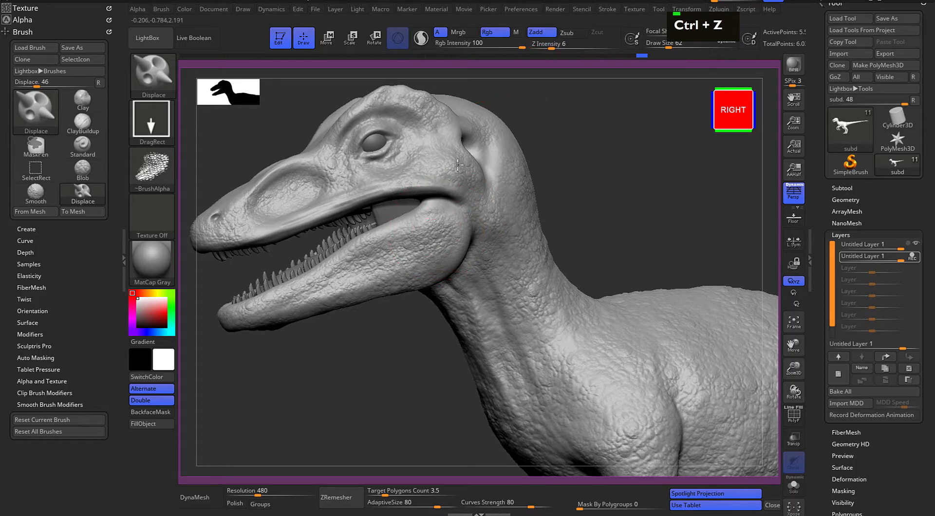
key(ctrl+z)
drag(552, 44, 556, 44)
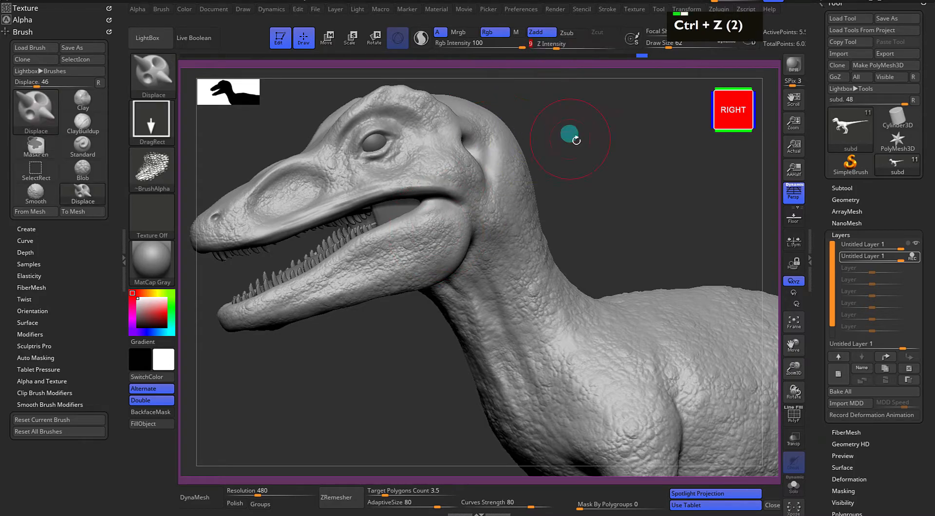
alt+click(536, 182)
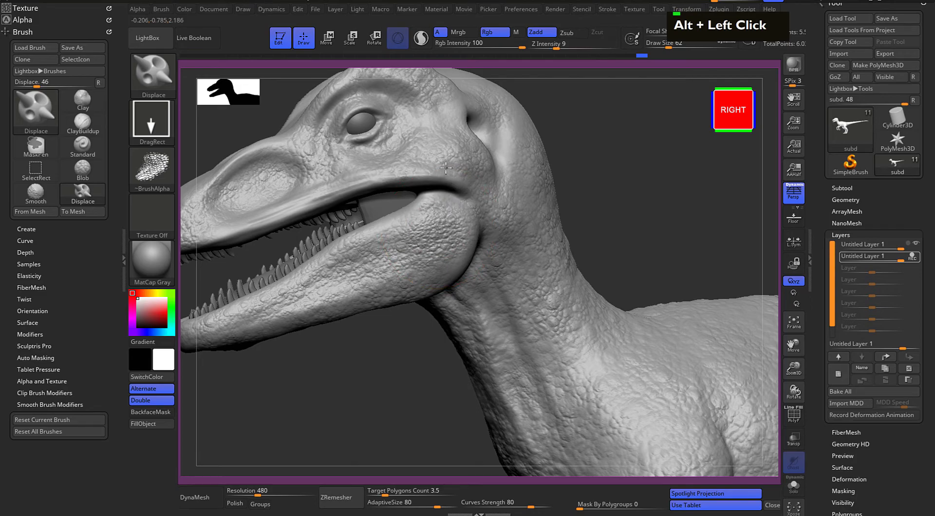
key(ctrl+z)
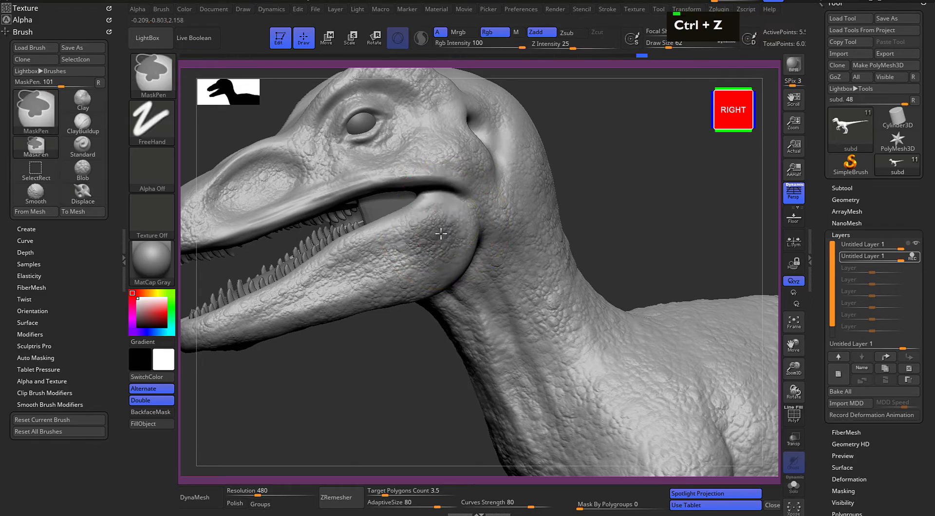
key(ctrl+z)
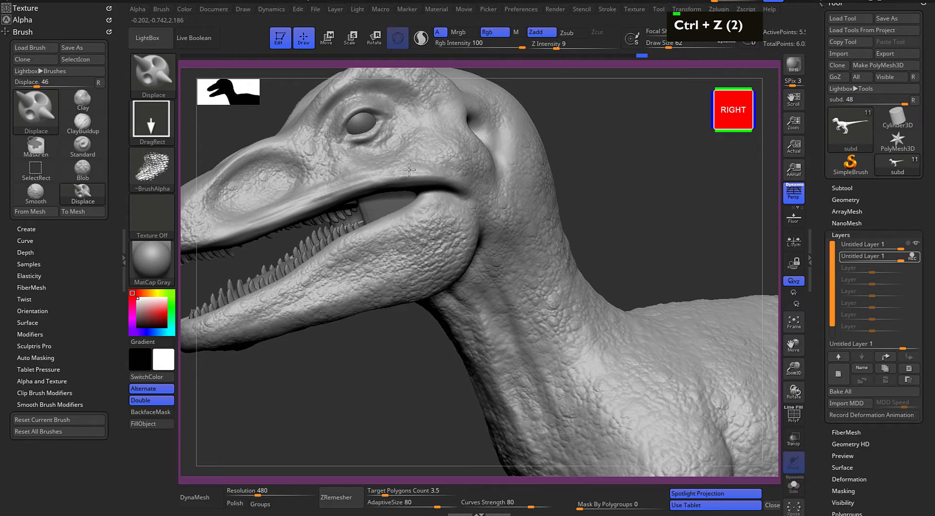
alt+drag(617, 188, 632, 190)
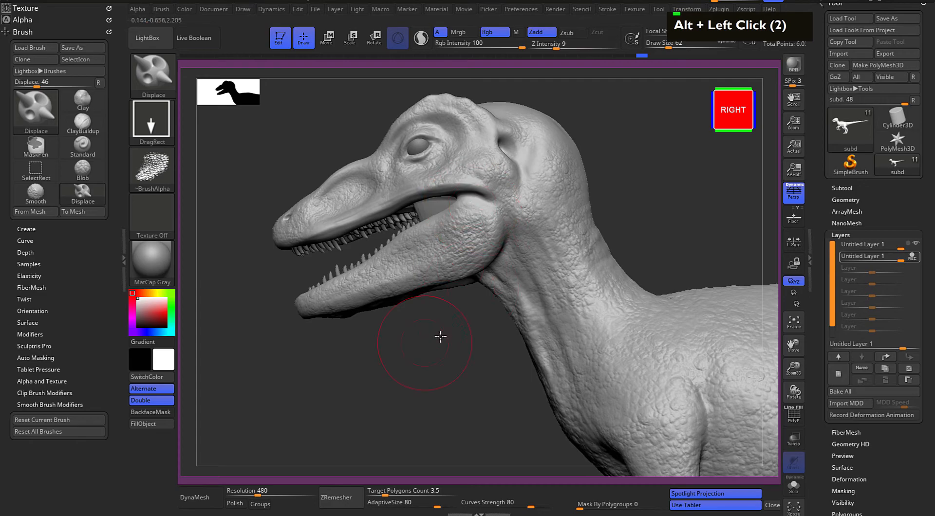
drag(432, 338, 462, 337)
alt+drag(615, 151, 609, 211)
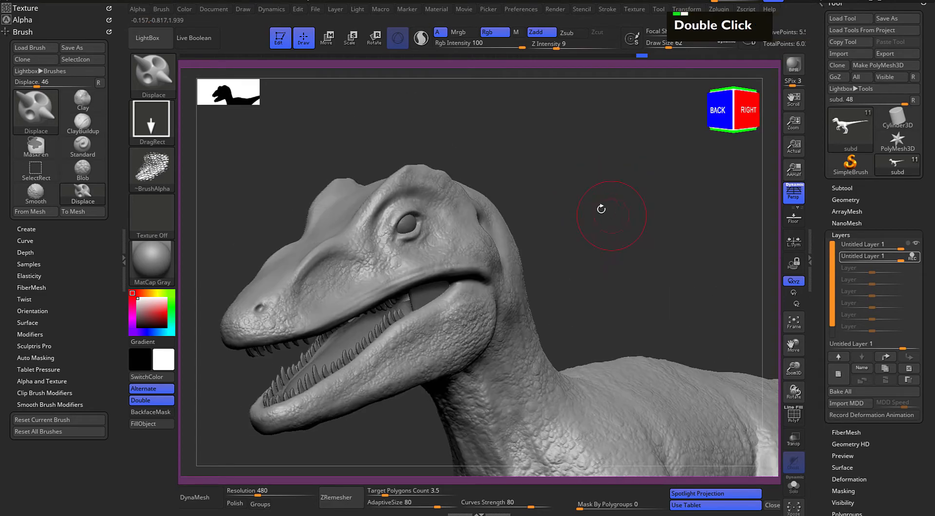
Load SS_ReptileAlphaPack_longFlatScales.bmp from LightBox as the brush alpha and reset the texture to Texture Off
click(164, 47)
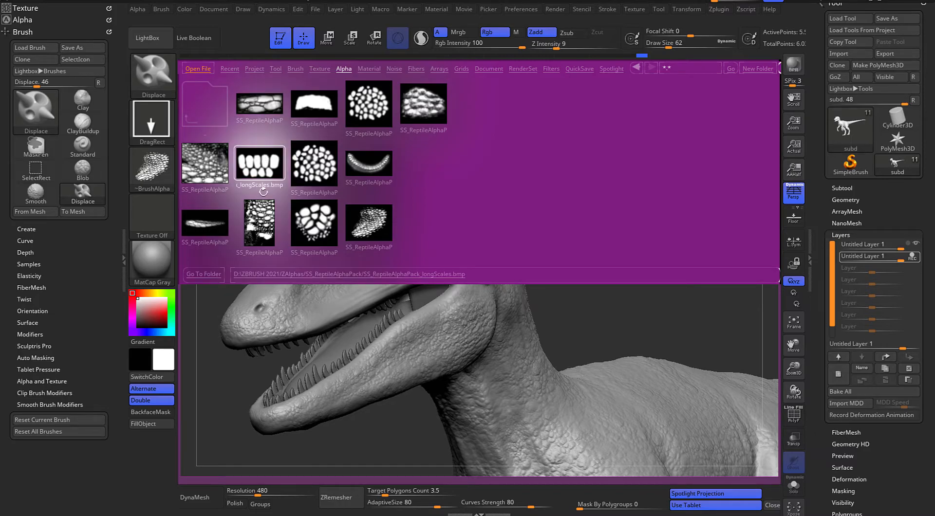
double_click(273, 110)
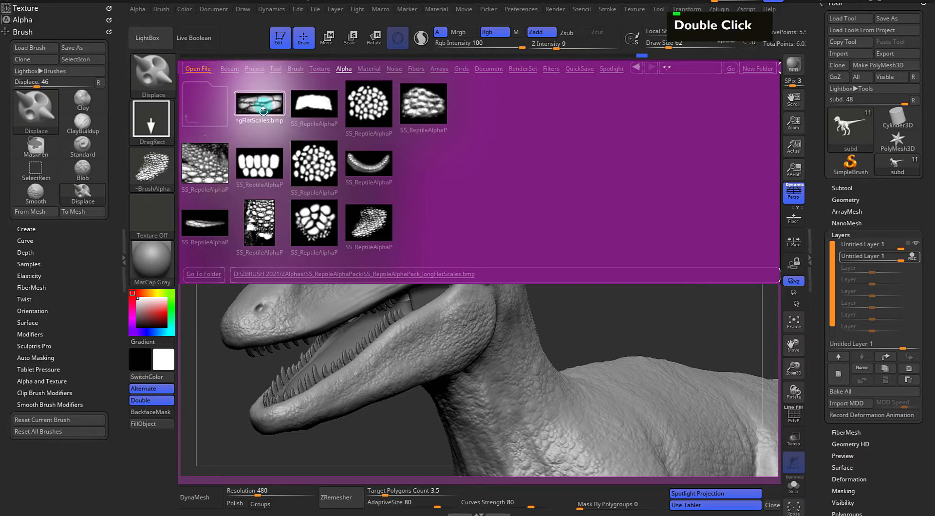
double_click(260, 107)
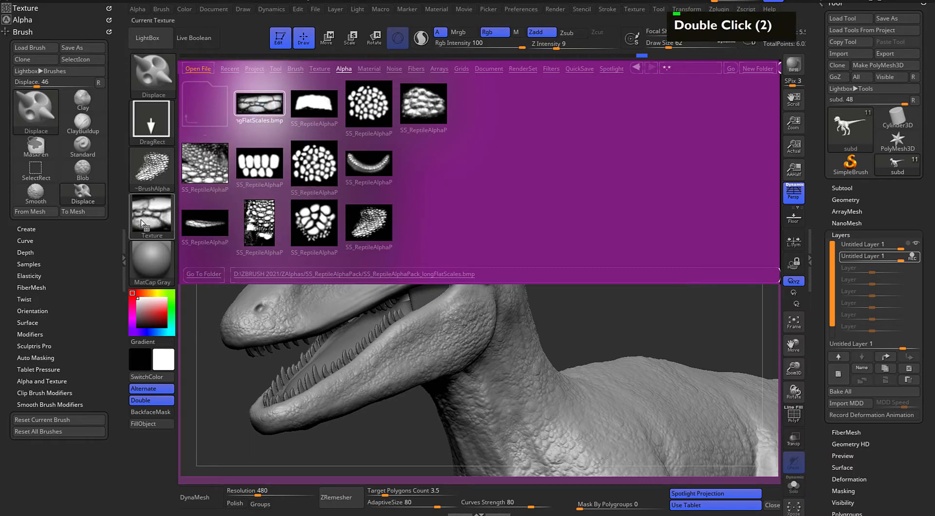
click(152, 217)
click(351, 384)
click(161, 214)
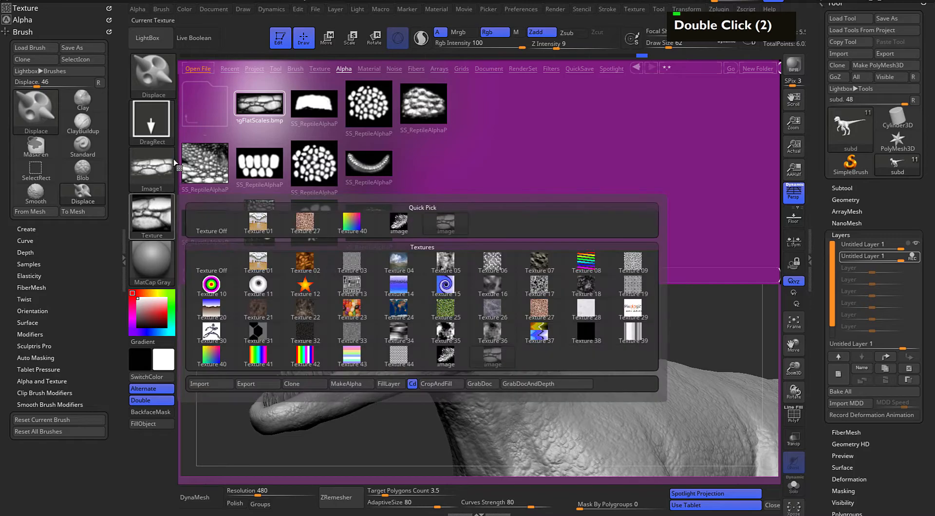
click(165, 214)
click(208, 217)
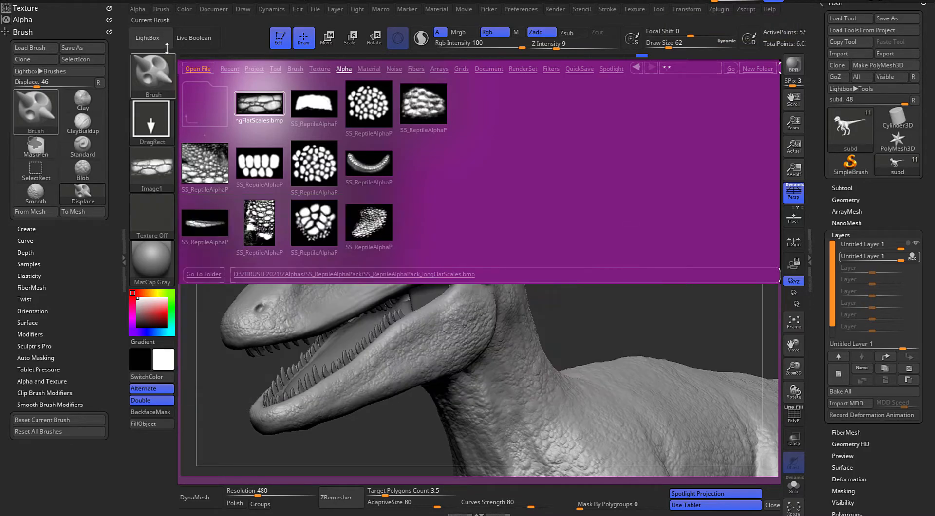
click(148, 37)
Set the Displace brush's Z Intensity to 16 and its Draw Size to 9
drag(559, 186, 586, 200)
alt+drag(589, 156, 592, 102)
alt+drag(592, 102, 616, 138)
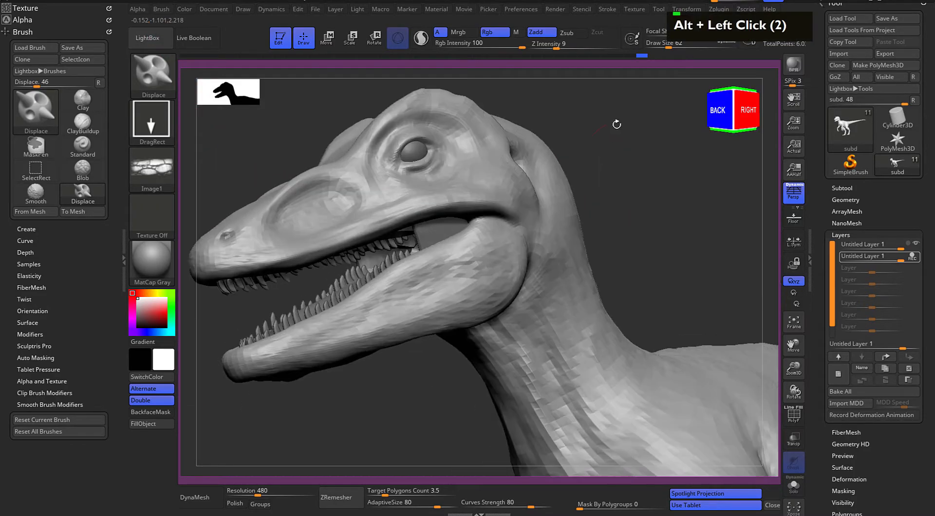
drag(556, 48, 565, 44)
key(space)
drag(630, 130, 620, 132)
alt+drag(658, 178, 685, 171)
alt+click(702, 177)
alt+click(724, 161)
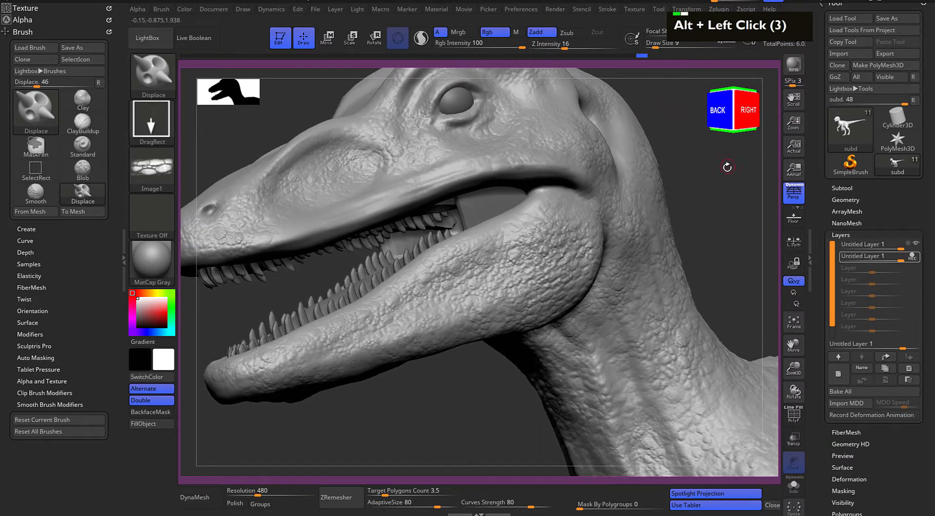
Try stamping the long flat scales along the upper lip at Draw Size 14
alt+double_click(304, 228)
key(space)
drag(302, 227, 304, 226)
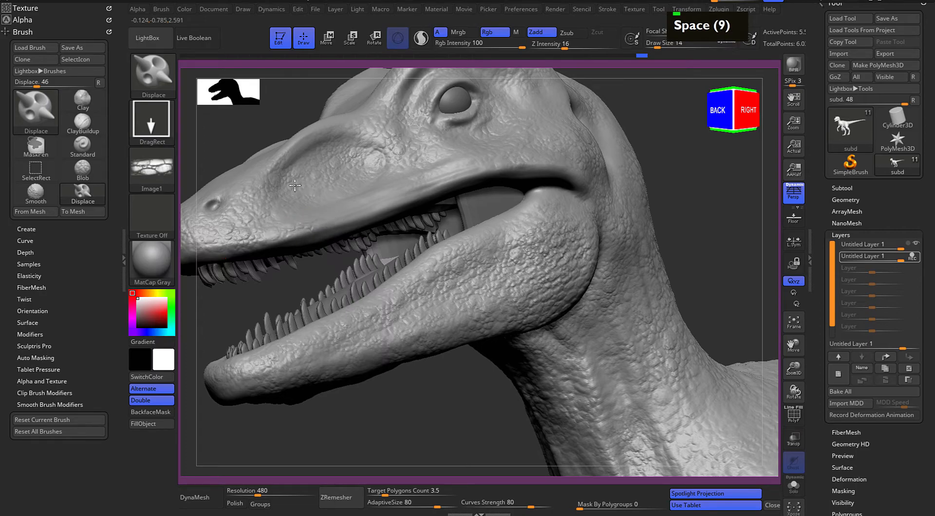
click(363, 210)
alt+drag(726, 186, 678, 172)
key(ctrl+z)
key(ctrl+z)
key(ctrl+z)
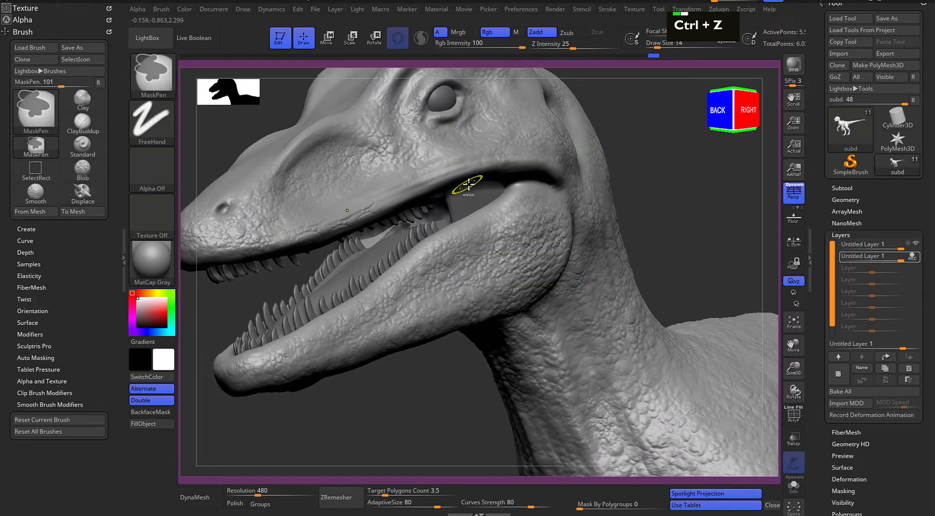
key(ctrl+z)
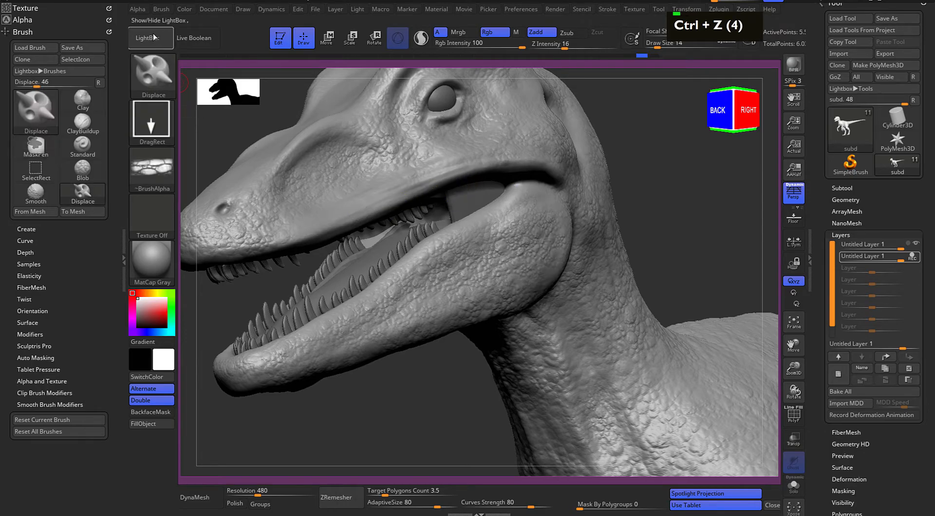
Load SS_ReptileAlphaPack_longScales.bmp from LightBox as the brush alpha and reset the texture to Texture Off
key(comma)
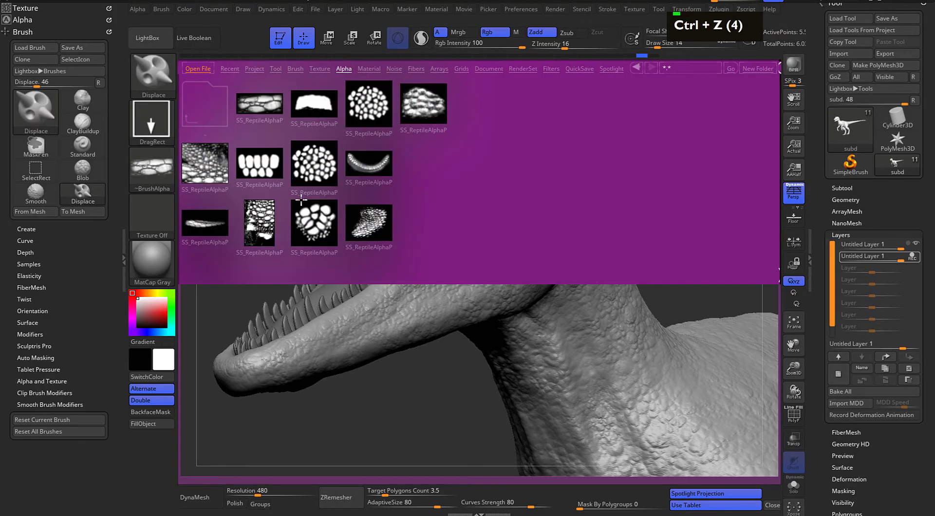
double_click(262, 171)
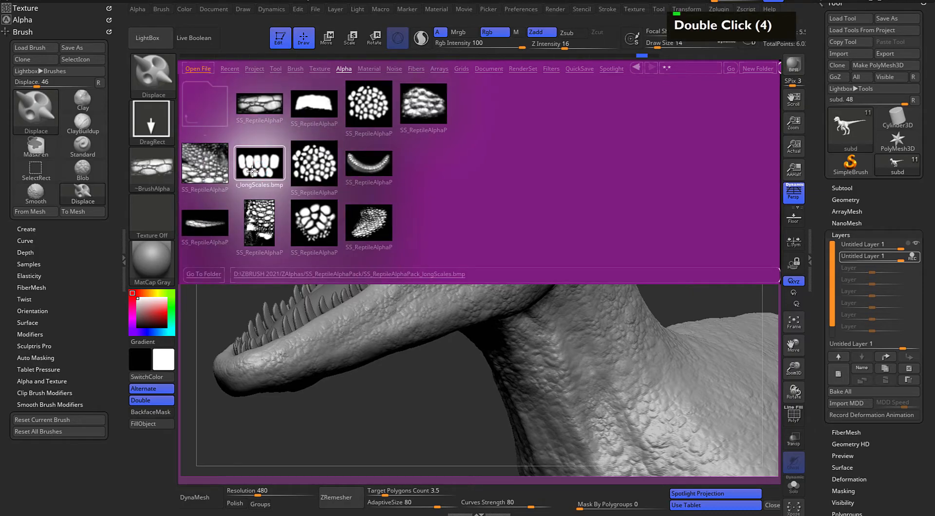
double_click(259, 167)
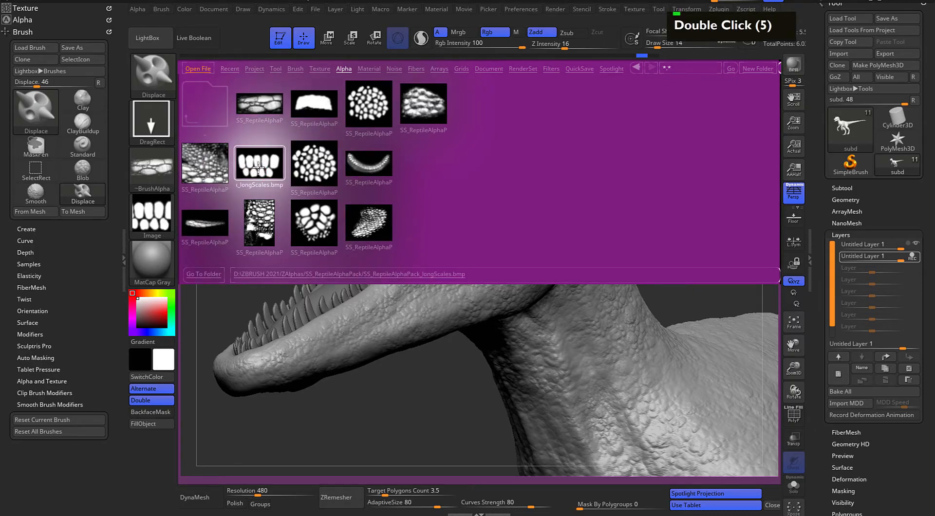
click(165, 205)
click(351, 383)
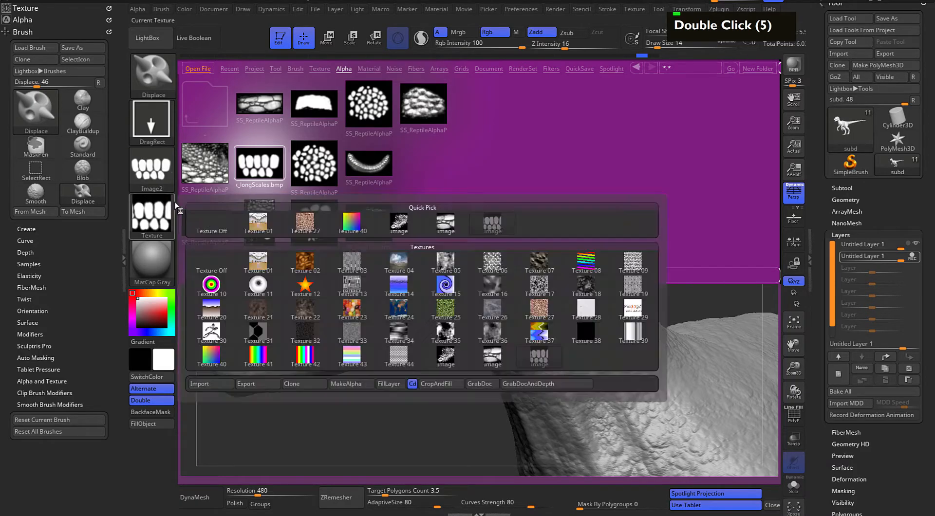
click(169, 204)
click(204, 218)
click(151, 39)
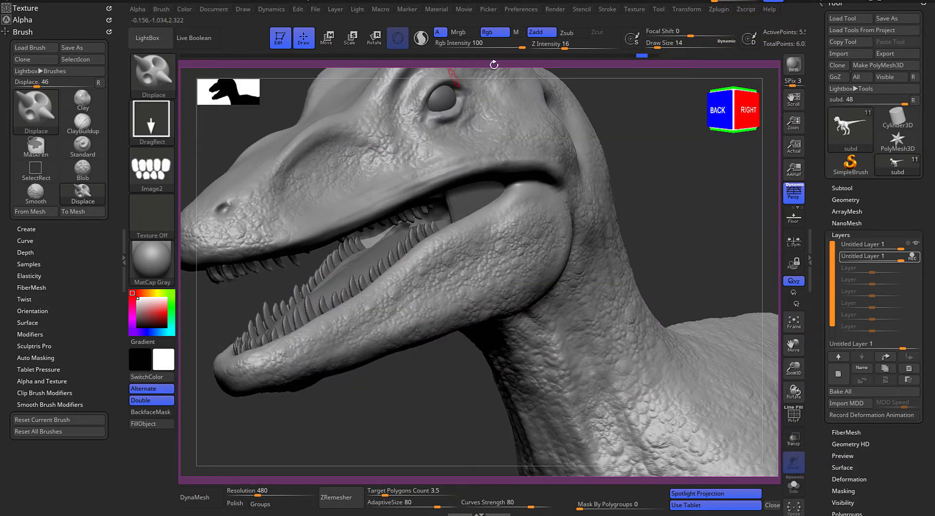
Set Z Intensity to 28 and try stamping the long scales on the front of the upper lip
drag(535, 46, 579, 59)
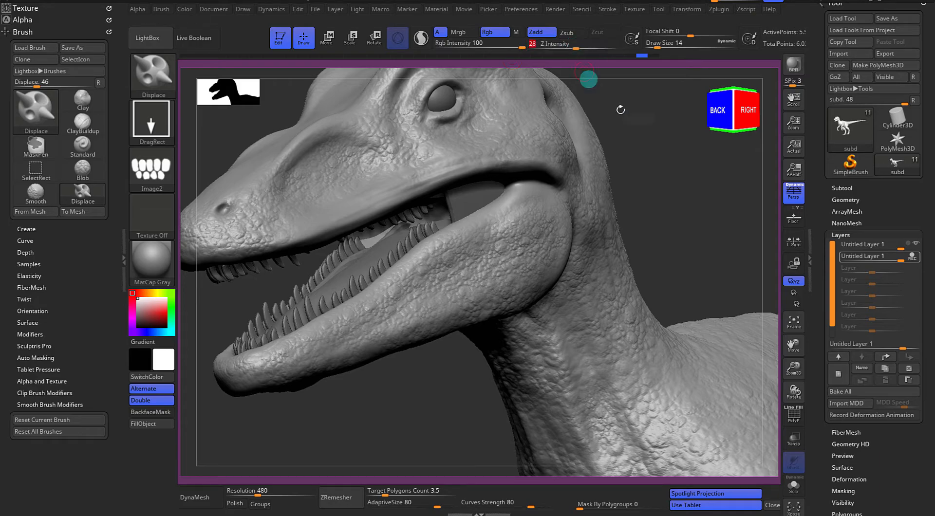
drag(599, 89, 591, 192)
drag(293, 232, 279, 192)
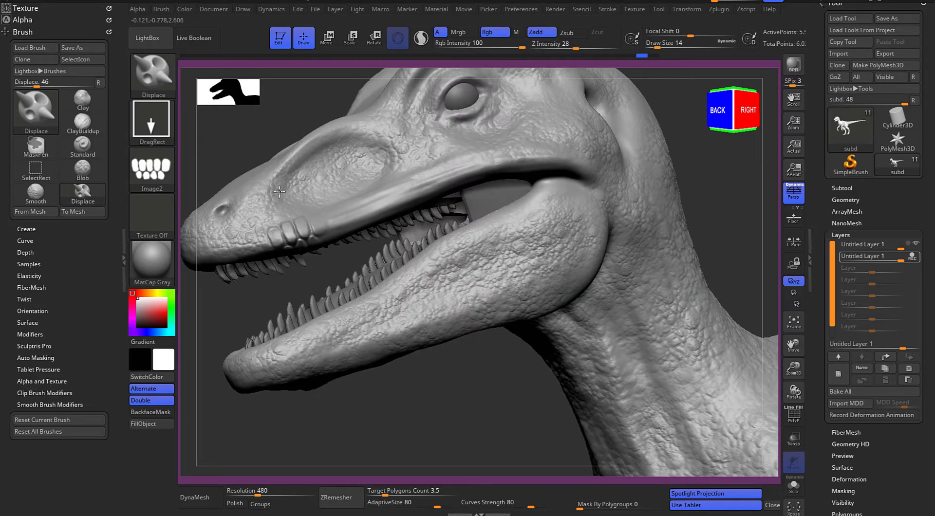
key(ctrl+z)
Paint a mask along the upper and lower lips with MaskPen at Draw Size 18 and invert it to isolate the lips
key(alt)
key(alt)
alt+drag(222, 322, 285, 313)
key(space)
mouse_move(309, 269)
ctrl+mouse_down()
mouse_move(568, 189)
mouse_move(626, 188)
mouse_move(637, 201)
mouse_move(539, 254)
mouse_move(441, 326)
mouse_move(352, 362)
ctrl+mouse_up()
mouse_move(313, 321)
mouse_down()
mouse_move(280, 326)
mouse_move(283, 296)
mouse_up()
ctrl+drag(317, 259, 459, 230)
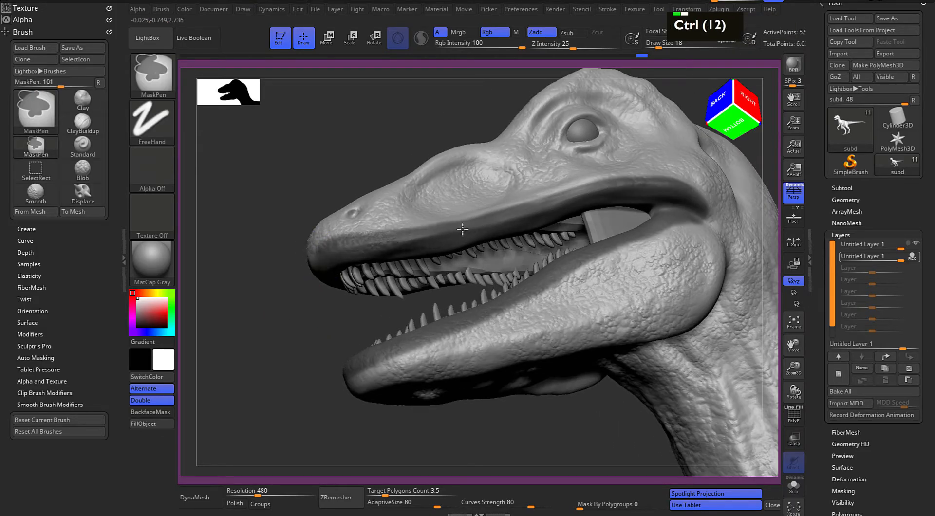
ctrl+drag(534, 210, 613, 192)
drag(248, 314, 311, 306)
mouse_move(325, 259)
ctrl+mouse_down()
mouse_move(292, 267)
mouse_move(328, 260)
ctrl+mouse_up()
mouse_move(731, 218)
mouse_down()
mouse_move(682, 217)
mouse_move(646, 244)
mouse_up()
ctrl+click(682, 215)
Try stamping rows of long scales along the isolated upper lip at Draw Size 18
mouse_move(251, 377)
mouse_down()
mouse_move(278, 363)
mouse_move(223, 350)
mouse_up()
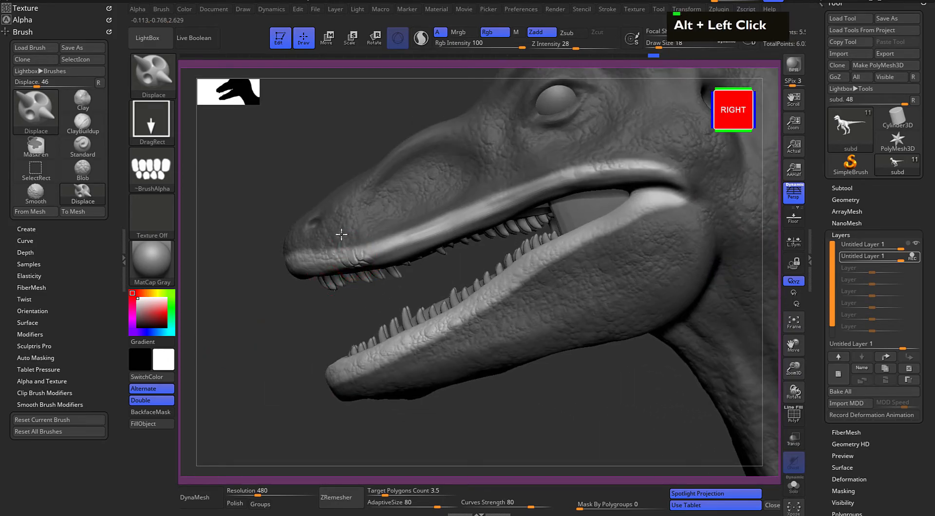
key(ctrl+z)
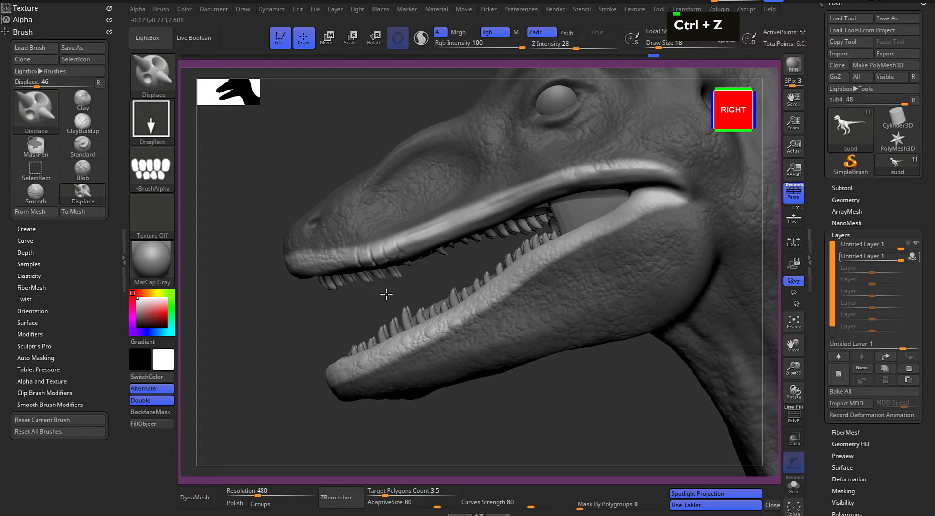
key(ctrl+z)
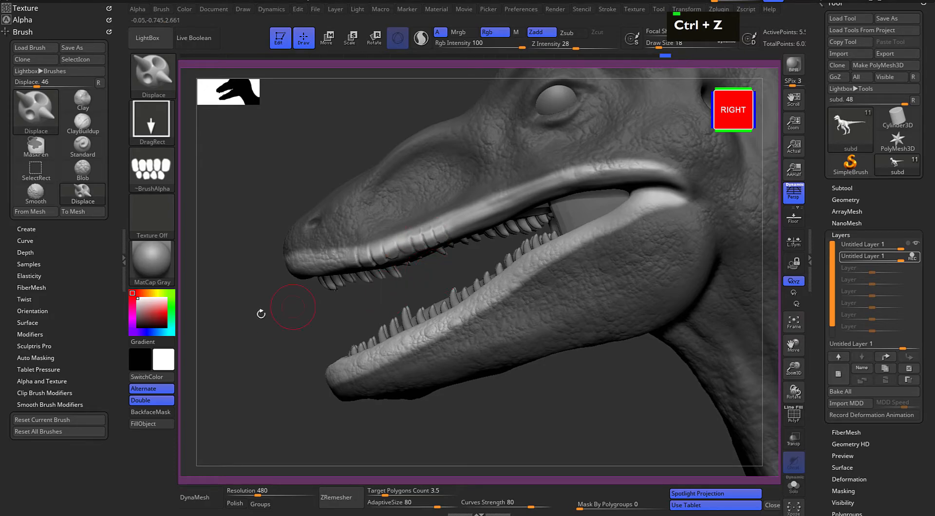
drag(269, 311, 339, 324)
mouse_move(242, 328)
mouse_down()
mouse_move(263, 317)
mouse_move(248, 319)
mouse_up()
mouse_move(257, 320)
alt+mouse_down()
mouse_move(244, 320)
mouse_move(268, 314)
alt+mouse_up()
key(ctrl+z)
key(ctrl+z)
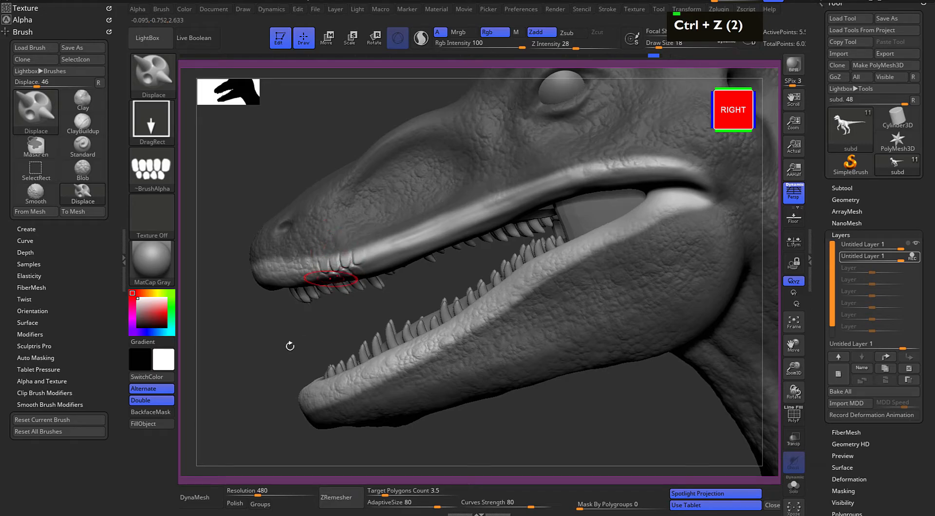
key(ctrl+z)
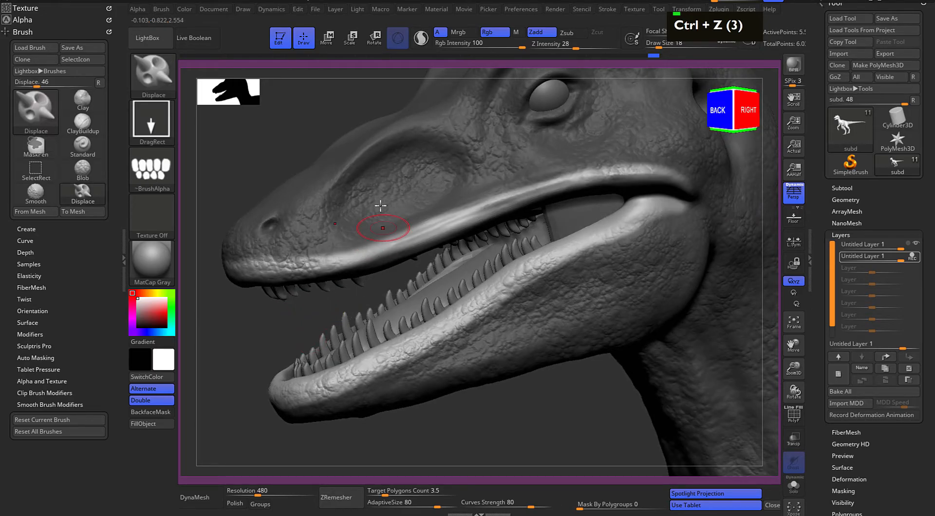
Try stamping a smaller patch of long scales on the upper lip with Draw Size 5 and a lowered Focal Shift
key(space)
click(345, 258)
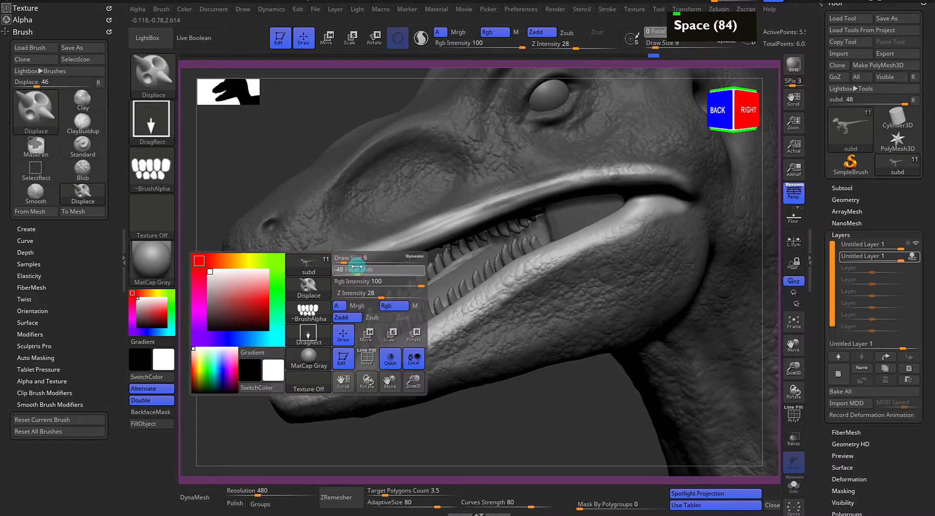
drag(339, 265, 334, 262)
key(space)
click(399, 247)
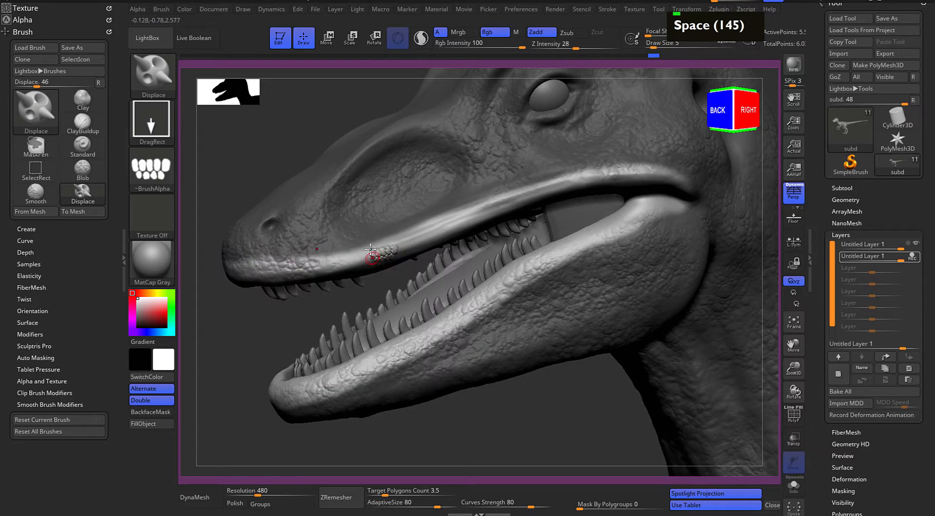
key(ctrl+z)
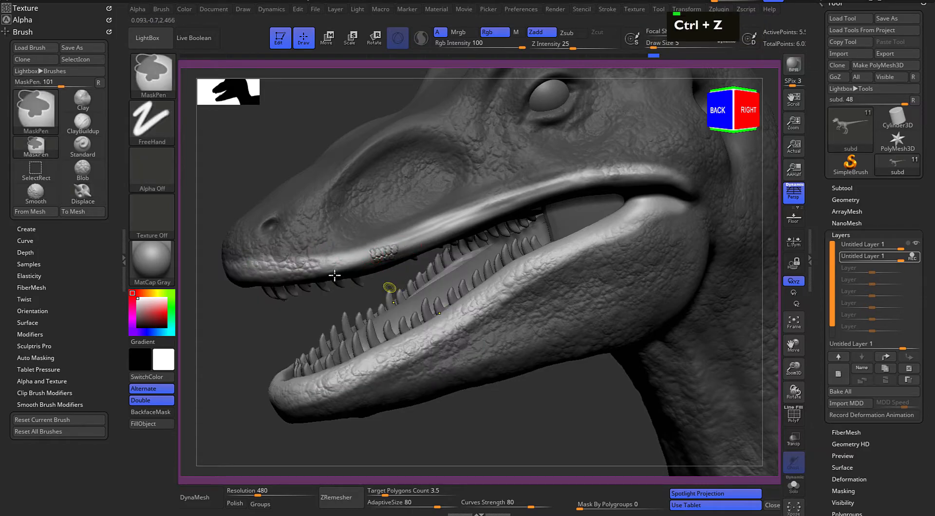
key(space)
drag(341, 271, 346, 271)
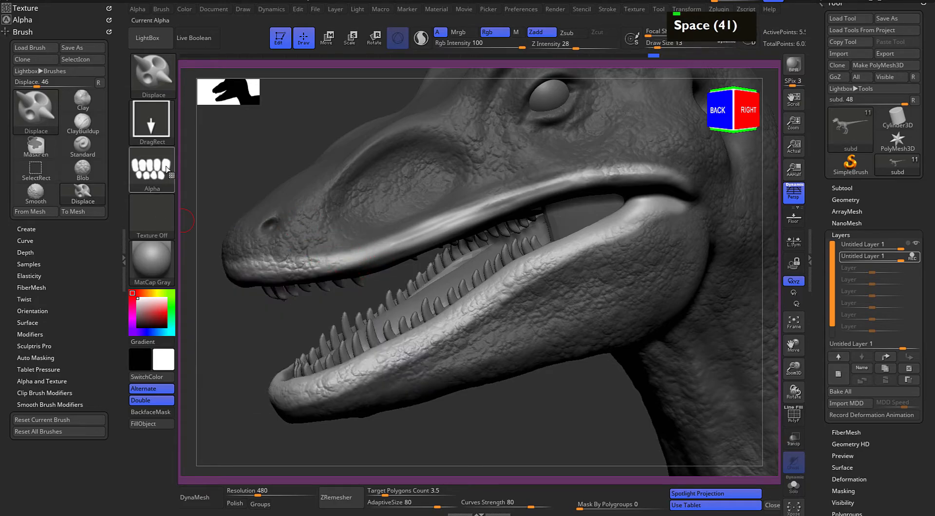
Load SS_ReptileAlphaPack_curvedScales.bmp from LightBox as the brush alpha and reset the texture to Texture Off
click(159, 38)
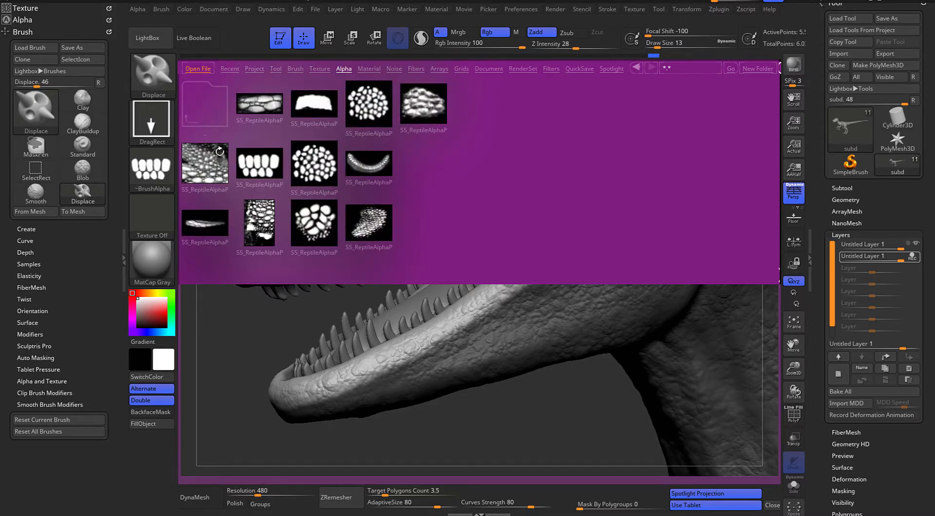
double_click(213, 227)
double_click(212, 229)
click(153, 230)
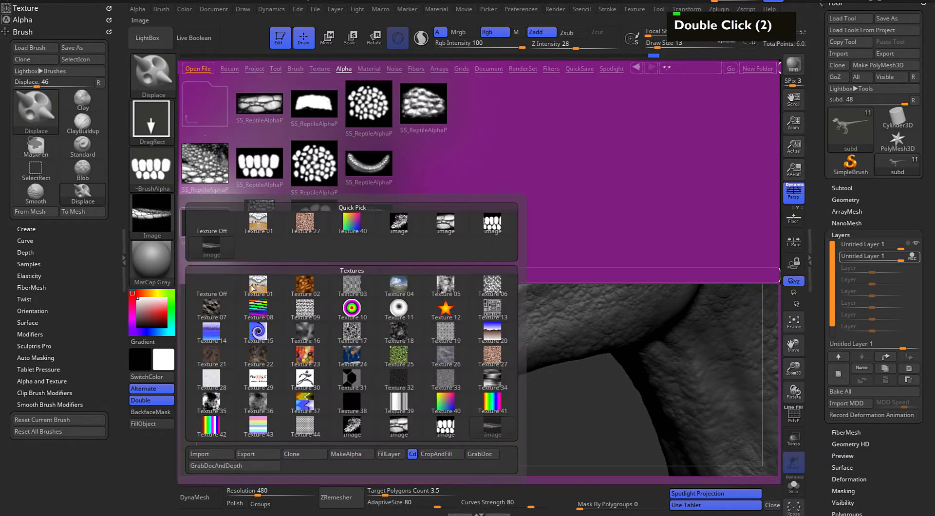
click(344, 455)
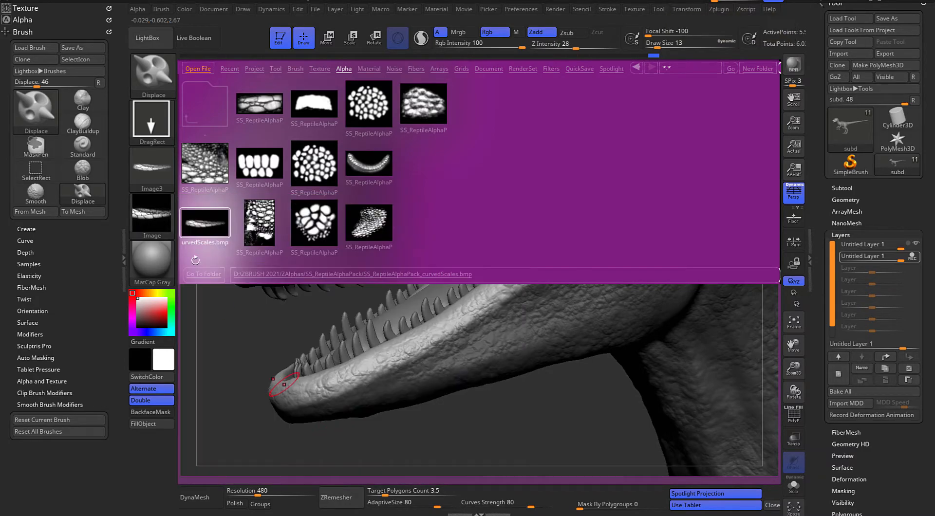
click(155, 208)
click(203, 217)
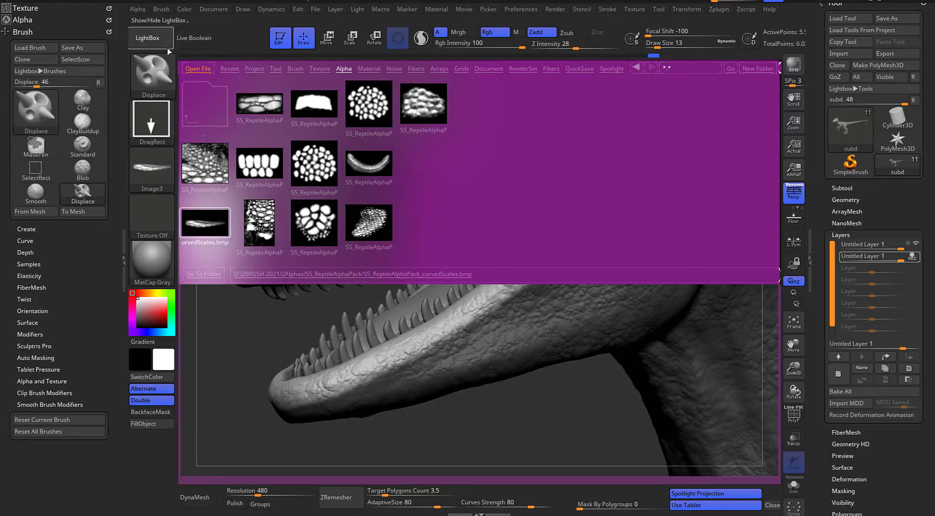
key(comma)
Set Draw Size to 17 and Focal Shift to -28, and try stamping the curved scales on the front of the upper lip
key(space)
drag(362, 261, 381, 271)
click(347, 267)
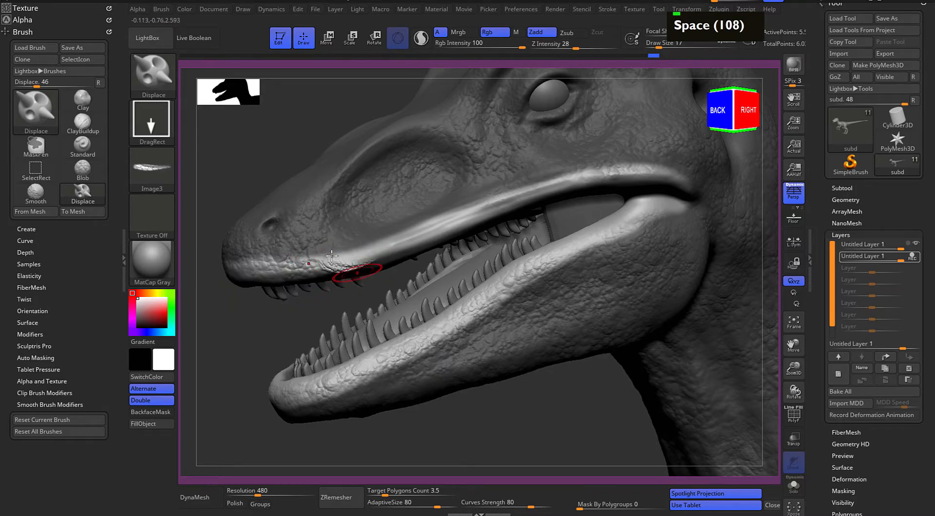
key(ctrl+z)
Load SS_ReptileAlphaPack_scaleCluster2.bmp from LightBox as the brush alpha and reset the texture to Texture Off
click(150, 40)
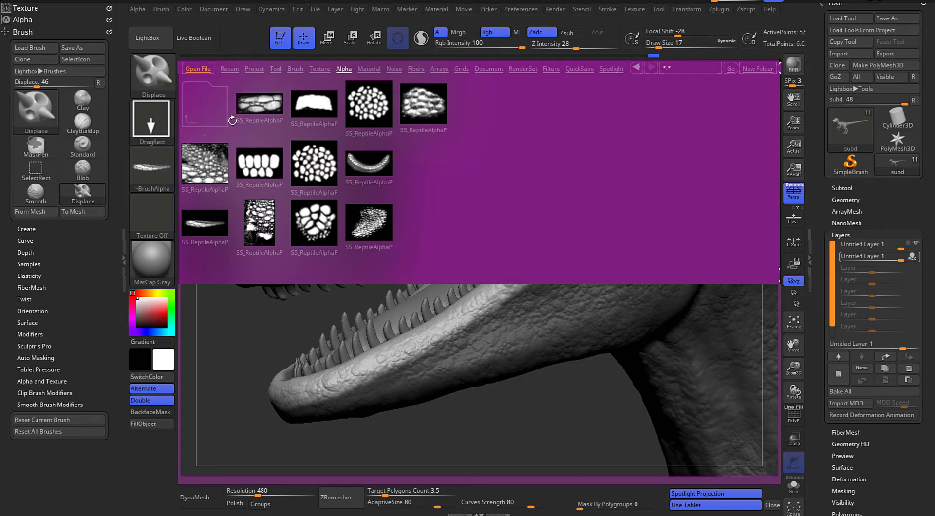
double_click(320, 229)
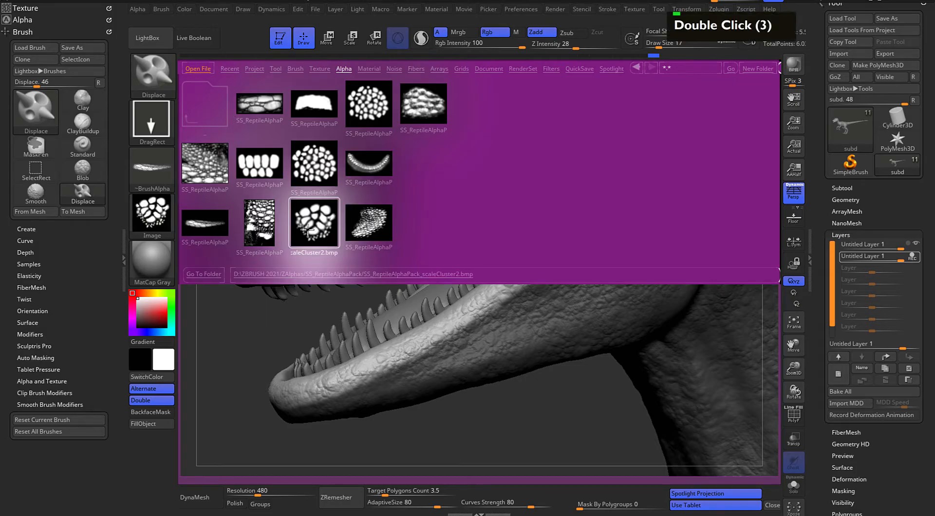
click(152, 216)
click(346, 407)
click(152, 216)
click(212, 225)
click(150, 66)
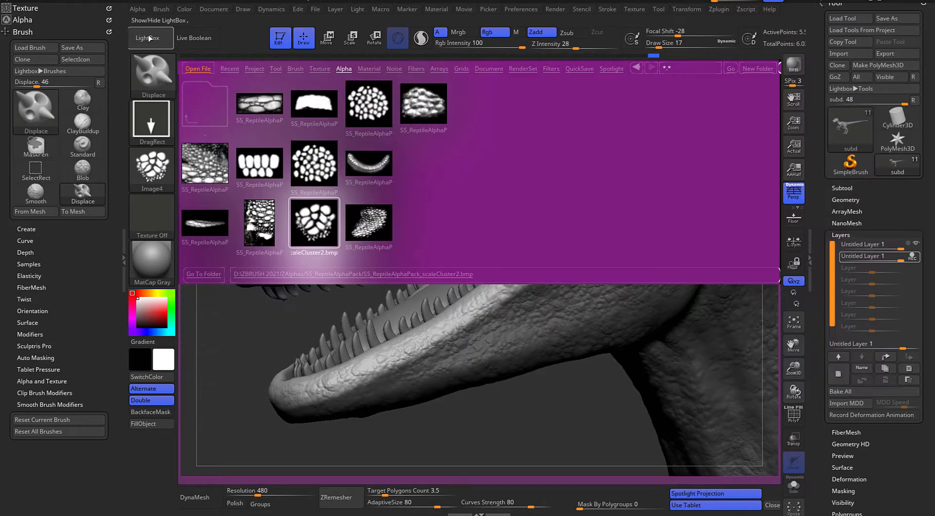
Try stamping the scale cluster alpha on the front of the upper lip
click(150, 38)
drag(365, 258, 417, 255)
key(ctrl+z)
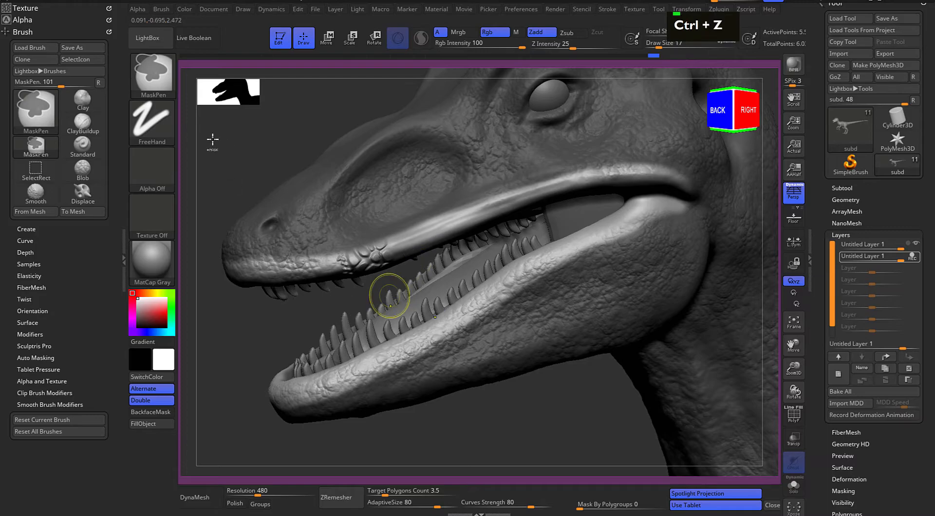
Browse the animal alphas and Reptiple_brushes folders in LightBox for a suitable lip-scale alpha
click(167, 168)
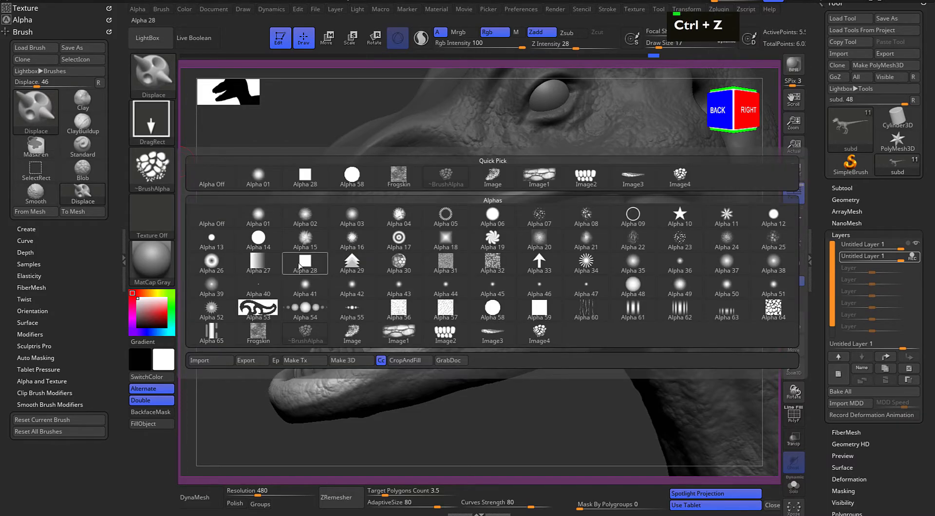
click(154, 41)
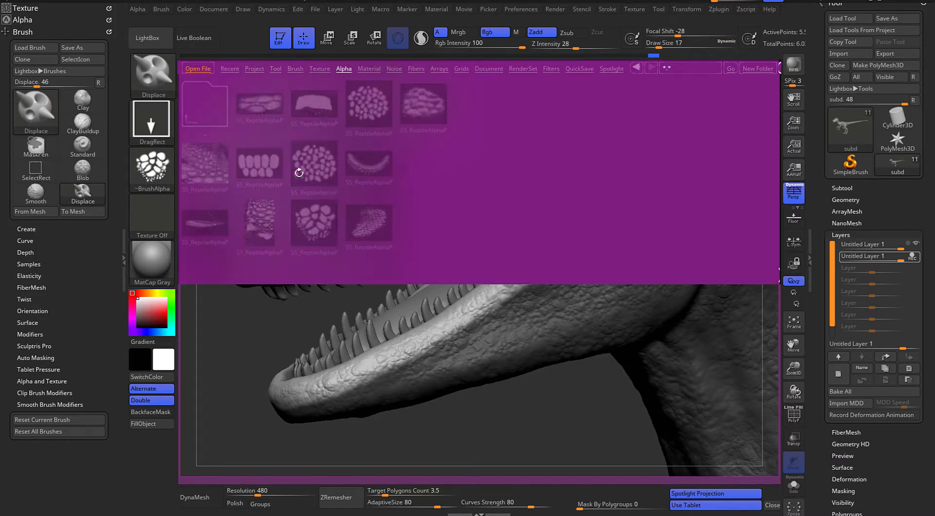
double_click(220, 117)
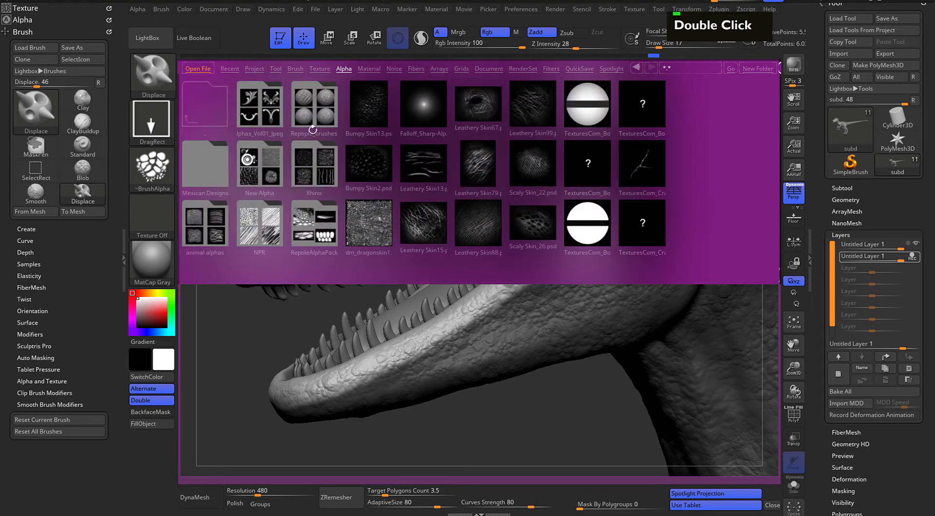
click(303, 120)
click(316, 227)
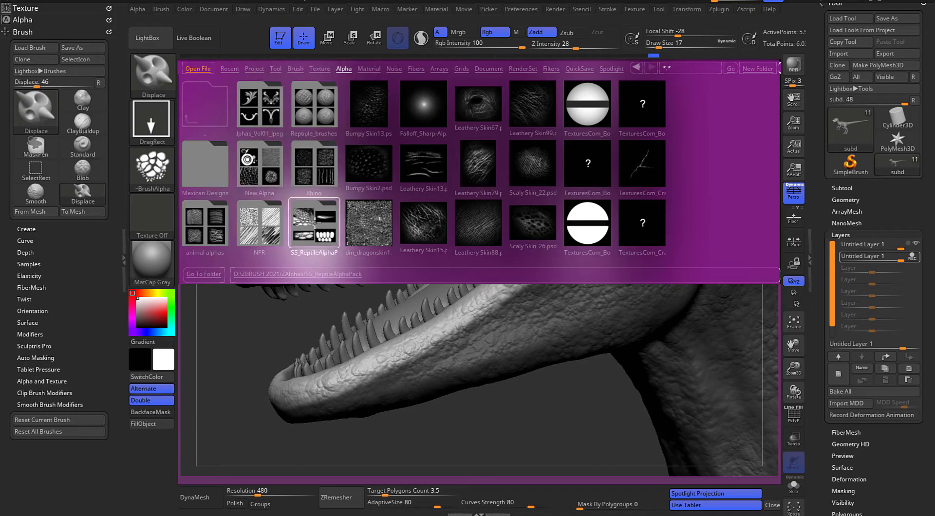
double_click(221, 237)
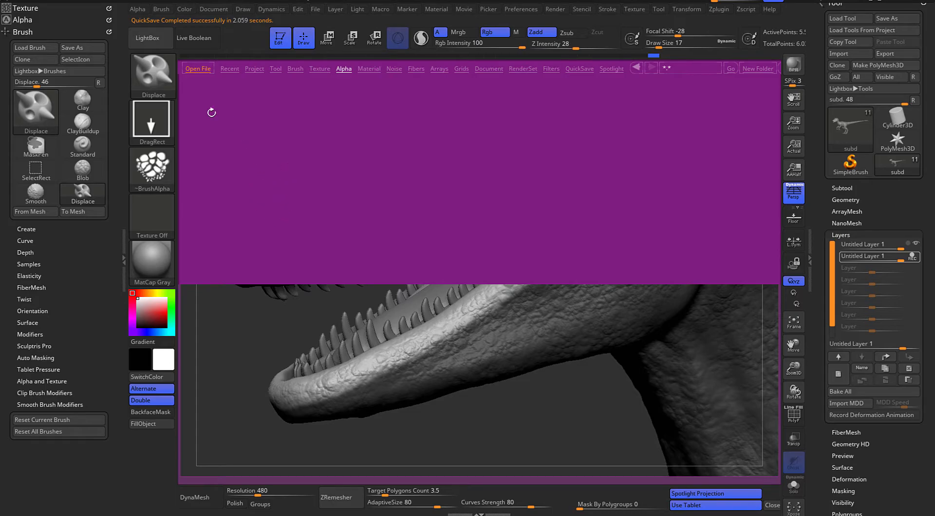
click(157, 43)
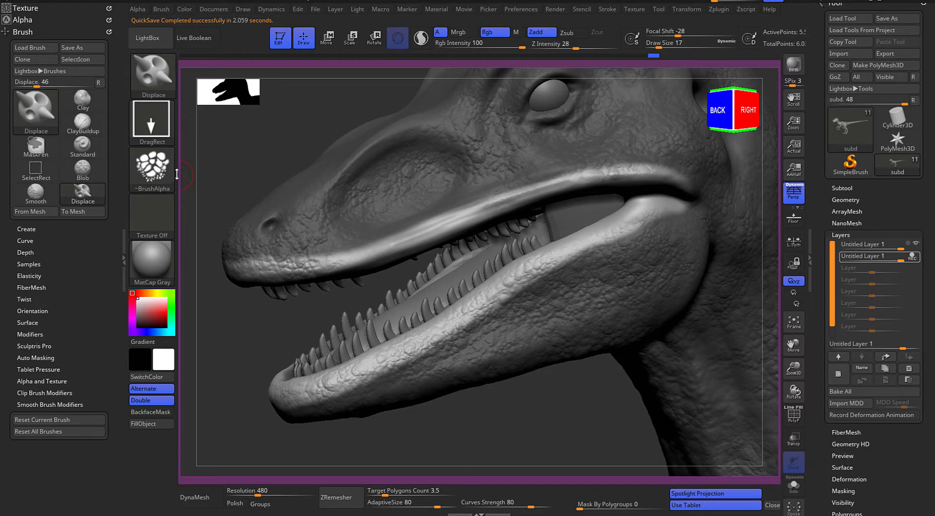
click(148, 38)
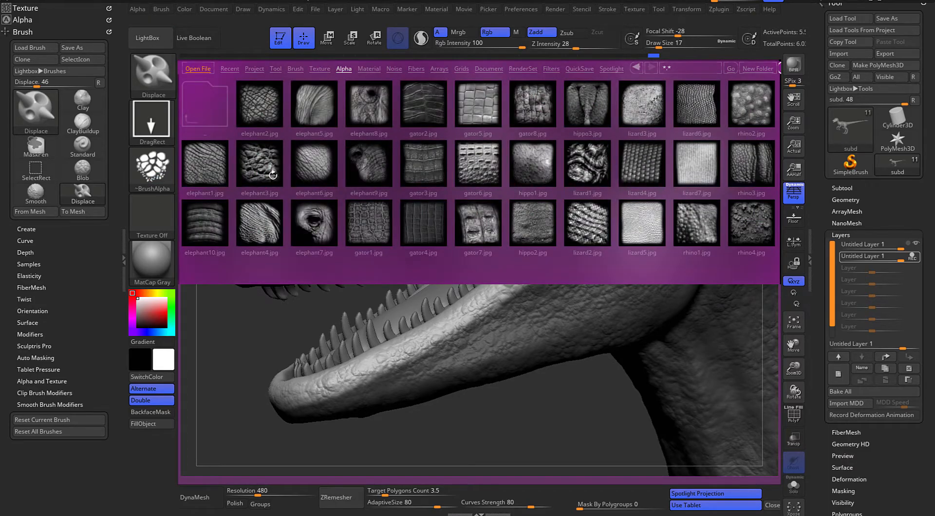
drag(441, 195, 391, 150)
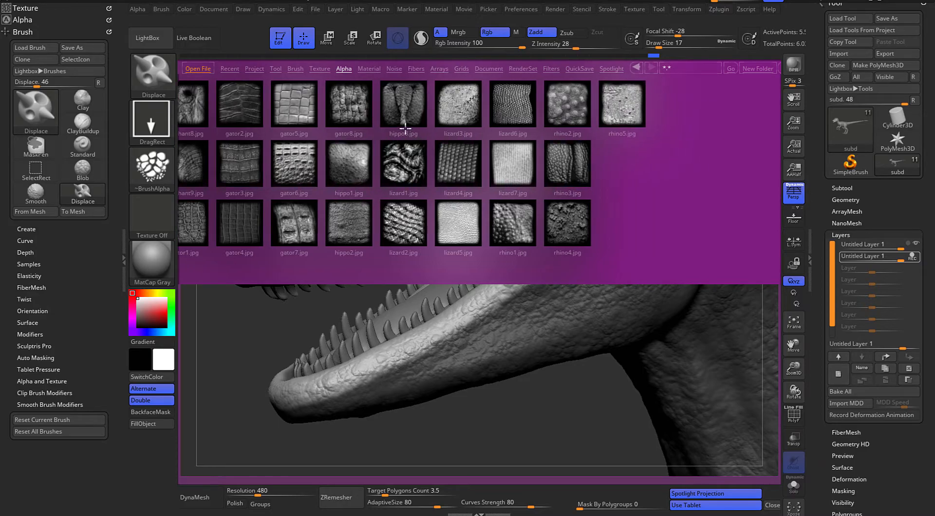
drag(374, 193, 452, 200)
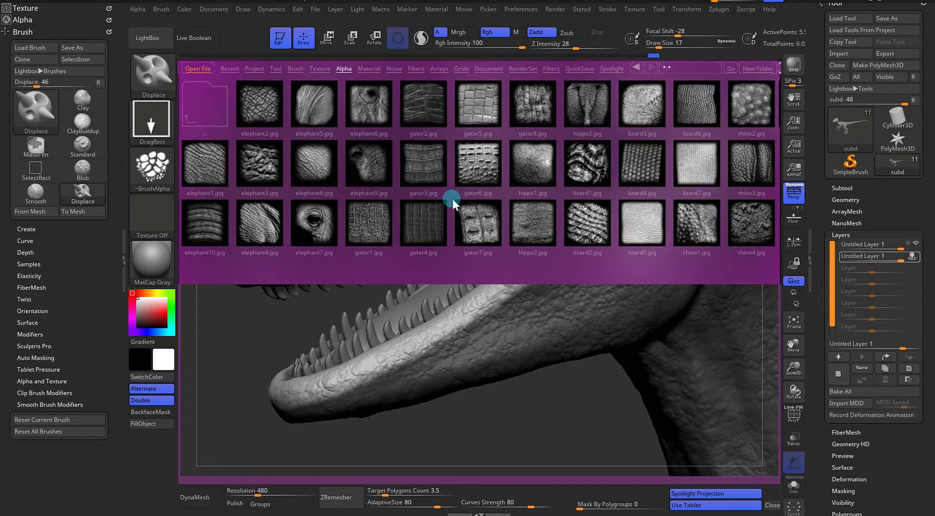
click(163, 34)
click(165, 45)
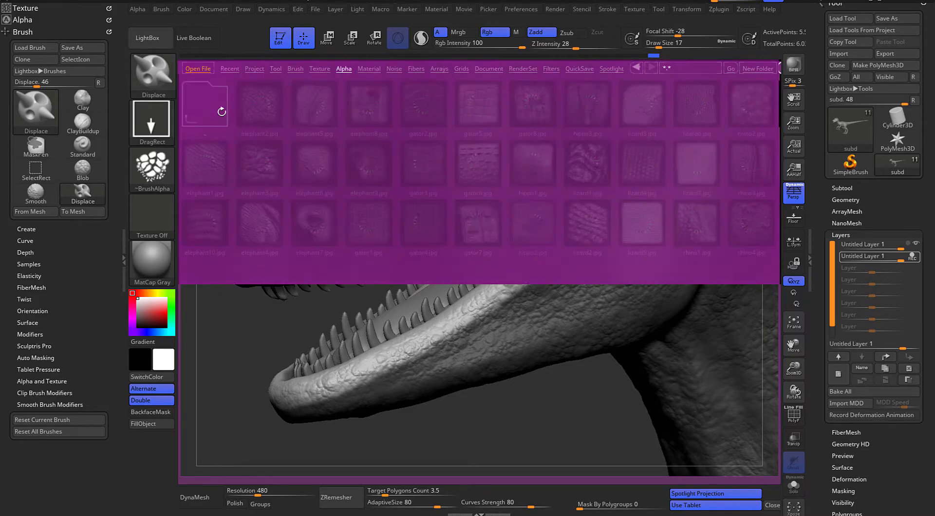
double_click(217, 110)
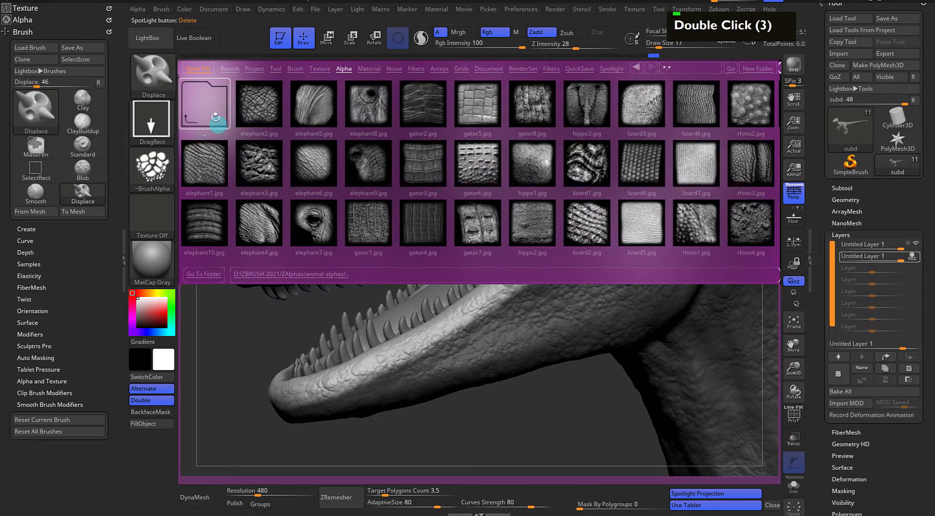
double_click(214, 119)
double_click(306, 116)
double_click(297, 143)
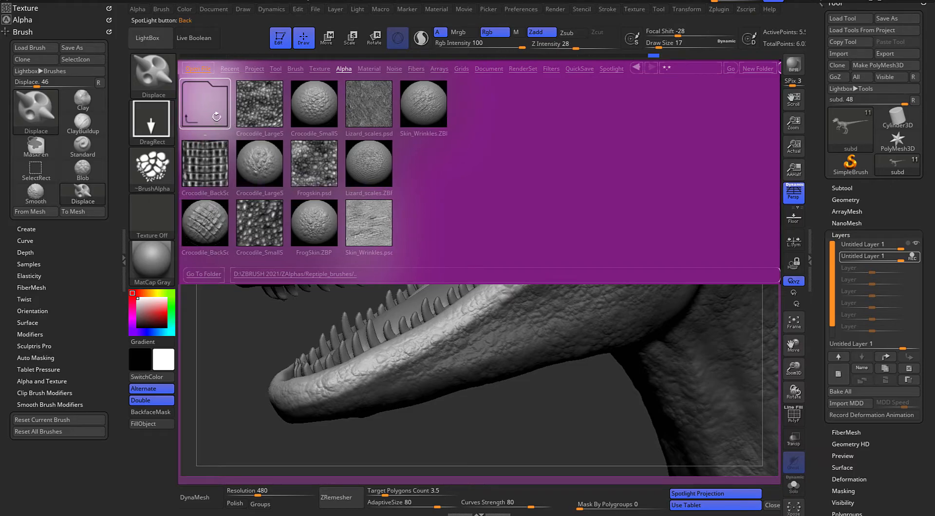
double_click(211, 114)
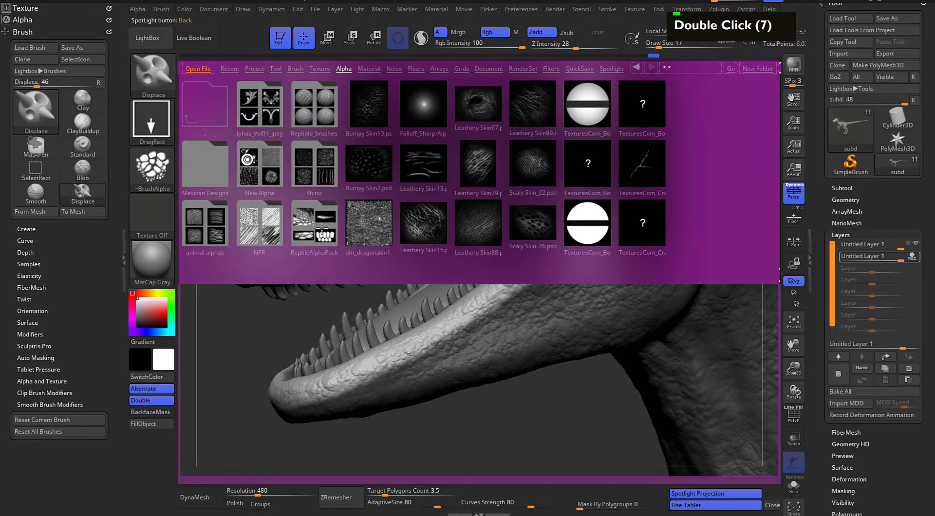
Load SS_ReptileAlphaPack_longScales.bmp from LightBox, reset the texture to Texture Off and set the long scales as the brush alpha
double_click(322, 228)
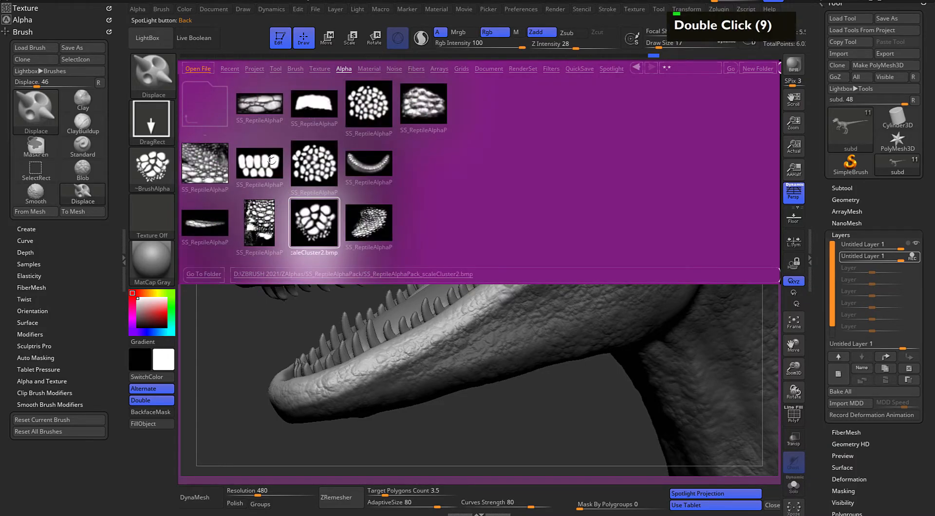
double_click(266, 168)
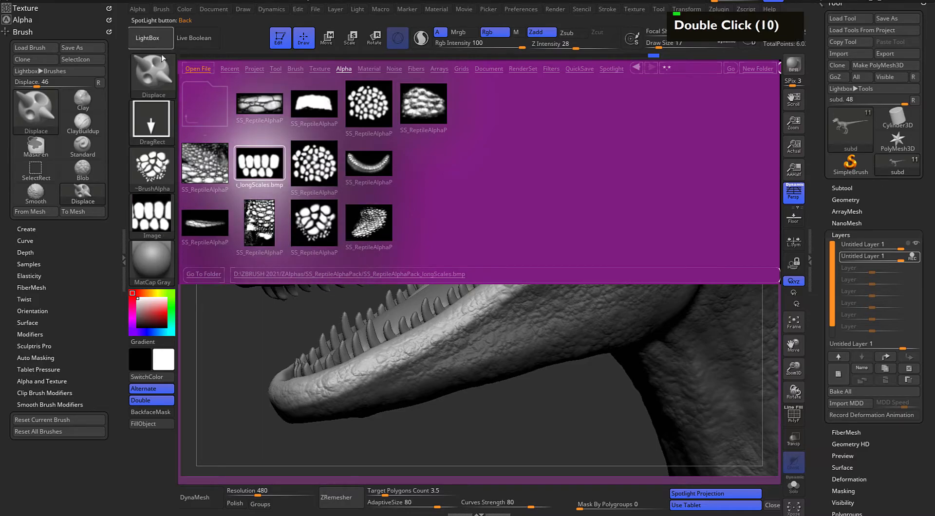
click(155, 47)
click(155, 214)
click(214, 224)
click(155, 171)
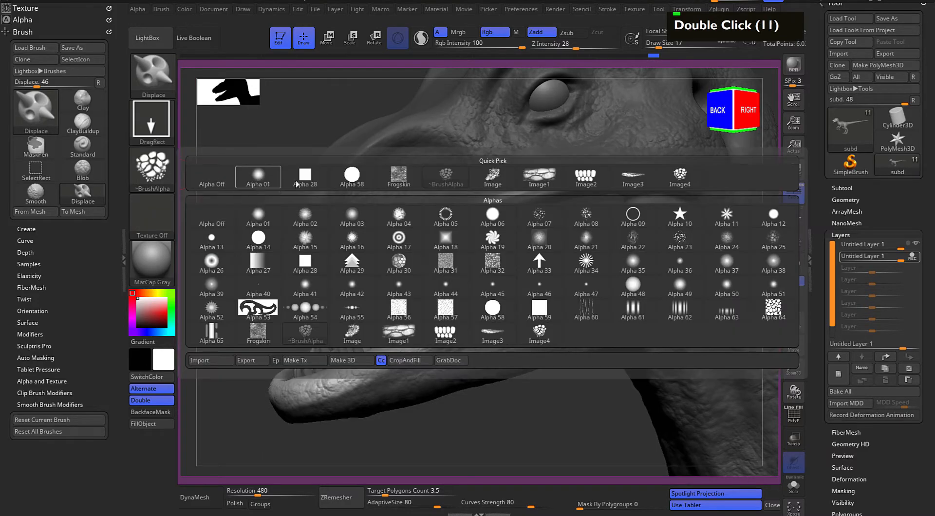
click(569, 189)
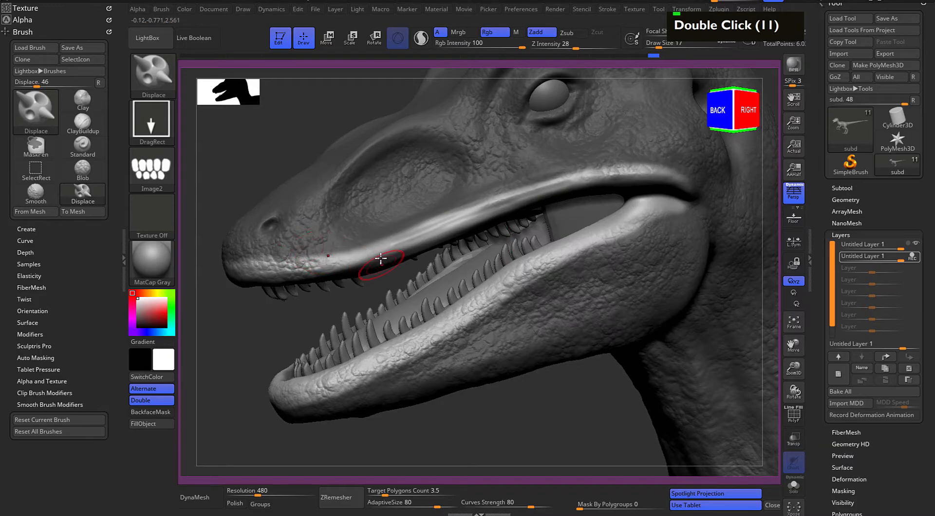
Try stamping the long scales along the front of the upper lip at Z Intensity 28
drag(401, 294, 404, 317)
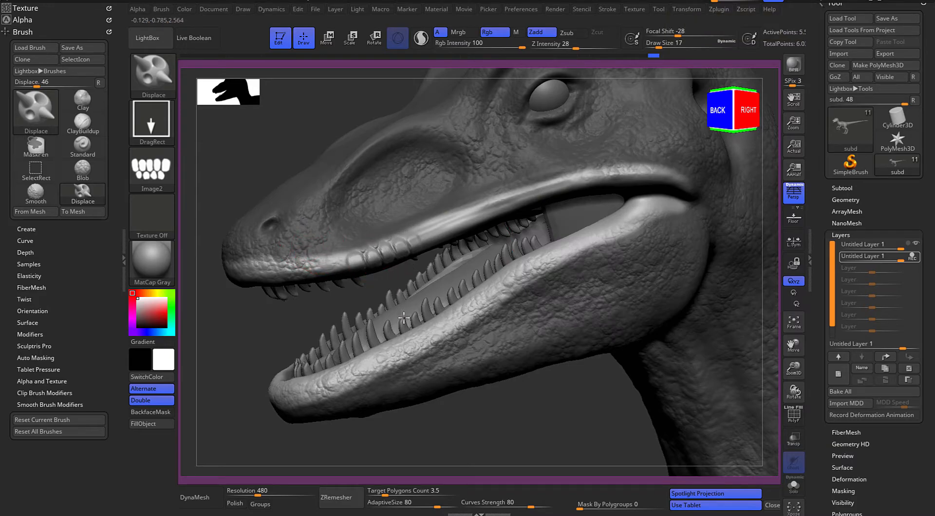
mouse_move(275, 322)
alt+mouse_down()
mouse_move(267, 317)
mouse_move(305, 254)
alt+mouse_up()
key(ctrl+z)
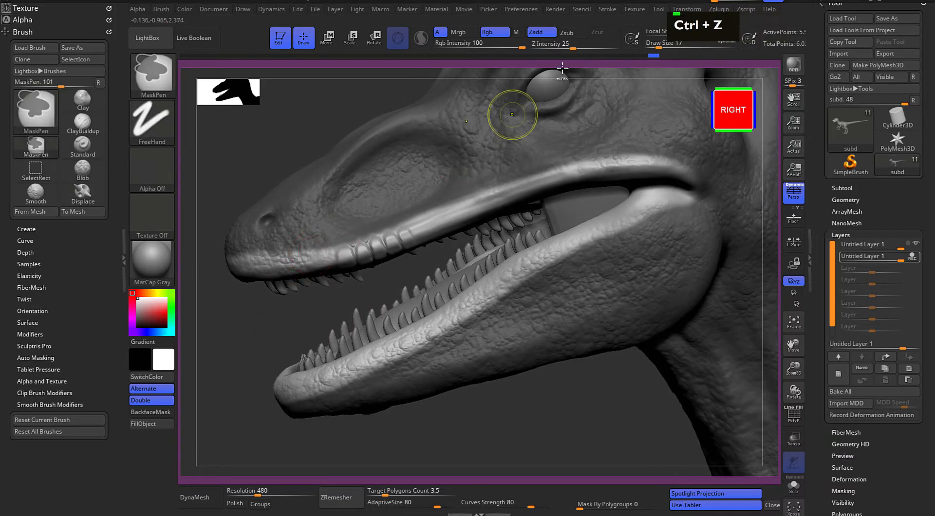
Set Z Intensity to 11 and stamp the long scales along the upper lip back to the mouth corner
drag(571, 44, 558, 47)
drag(307, 129, 347, 140)
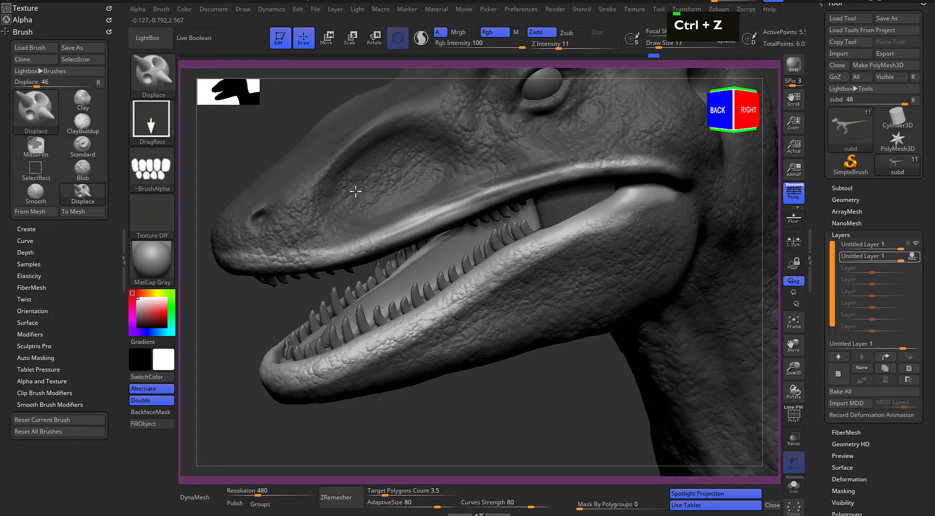
alt+click(421, 220)
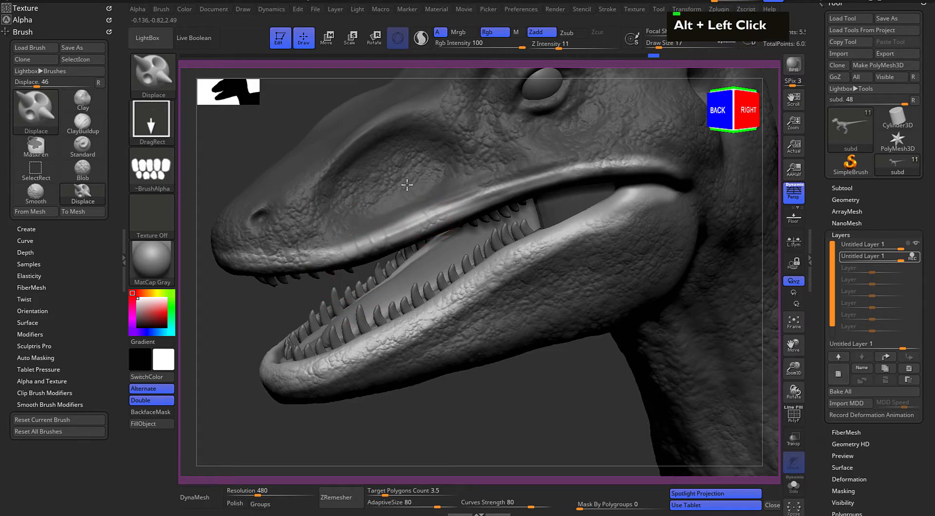
alt+drag(452, 373, 316, 386)
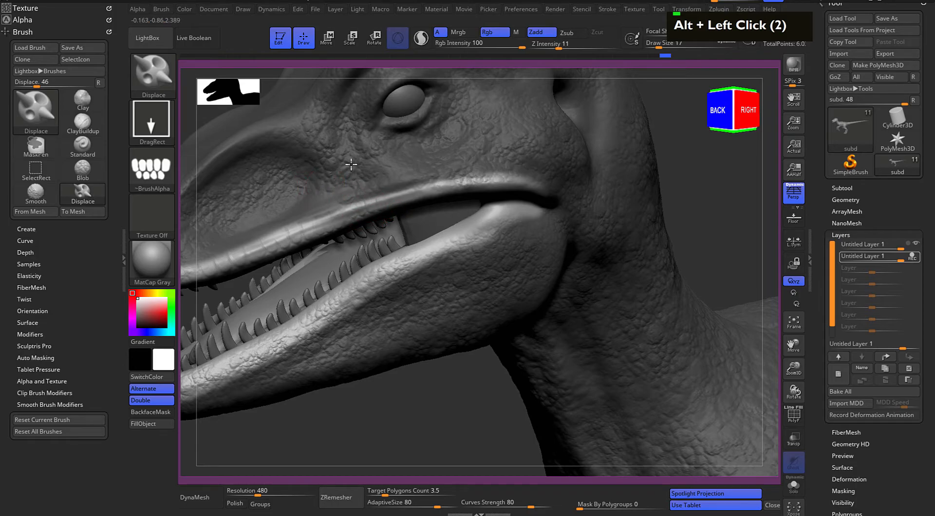
alt+drag(355, 365, 309, 188)
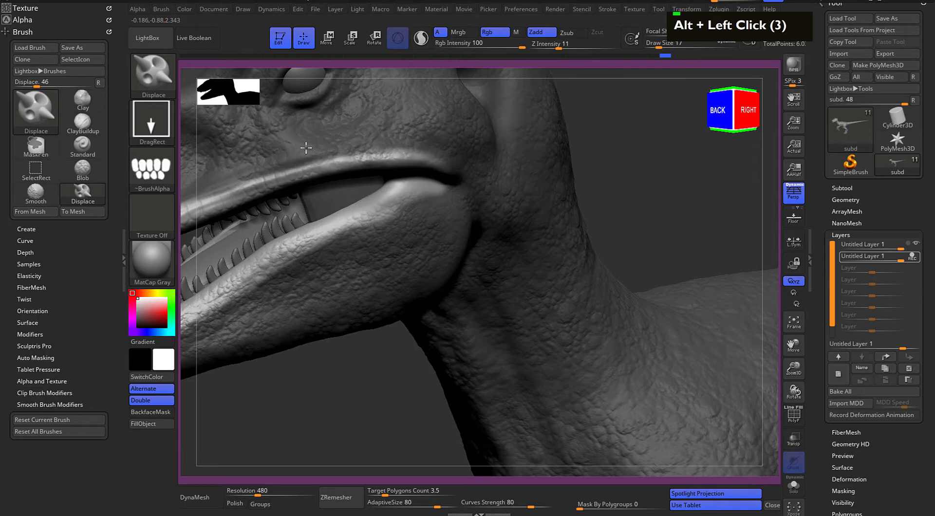
key(F9)
key(F9)
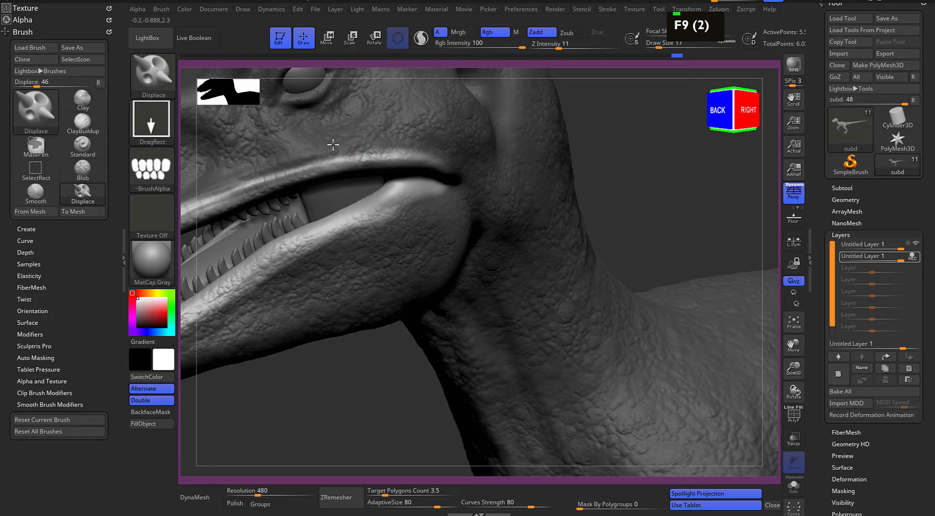
alt+click(345, 390)
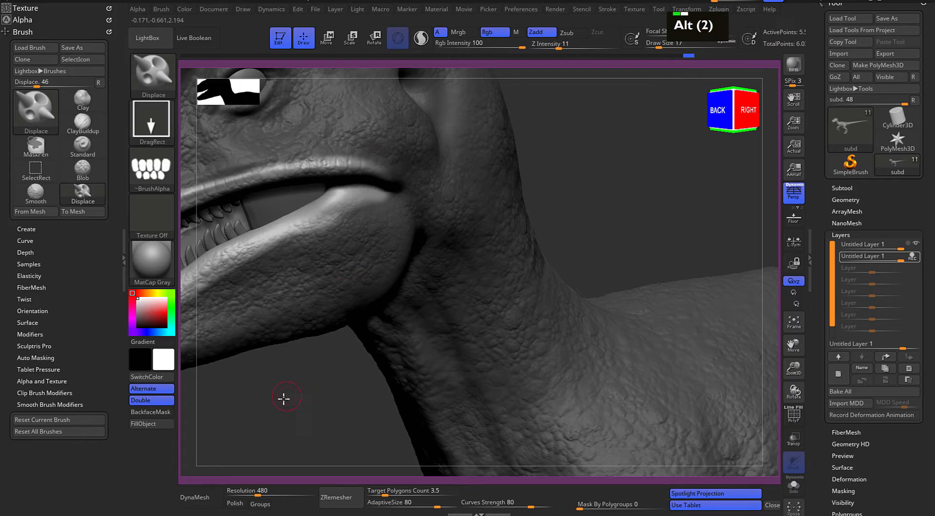
Set Z Intensity to 15 and try stamping the long scales on the front of the lower lip
alt+drag(284, 397, 388, 265)
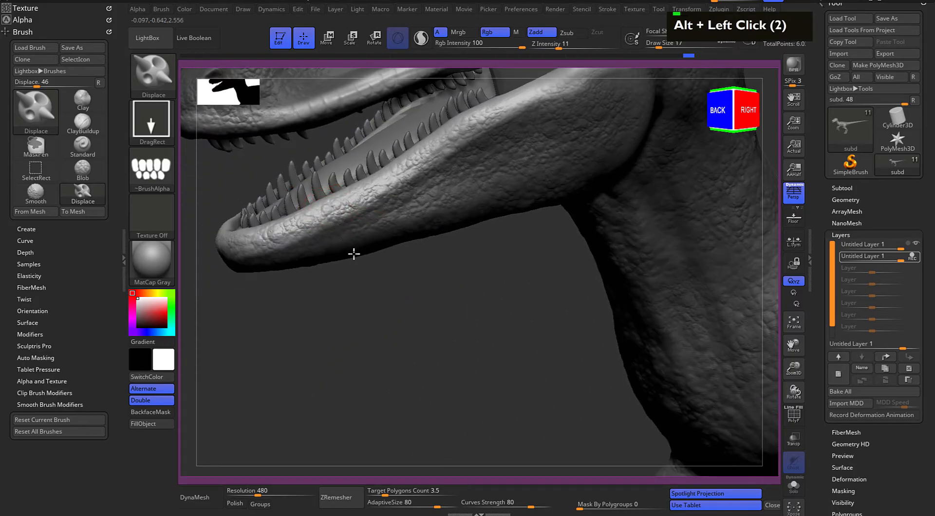
key(ctrl+z)
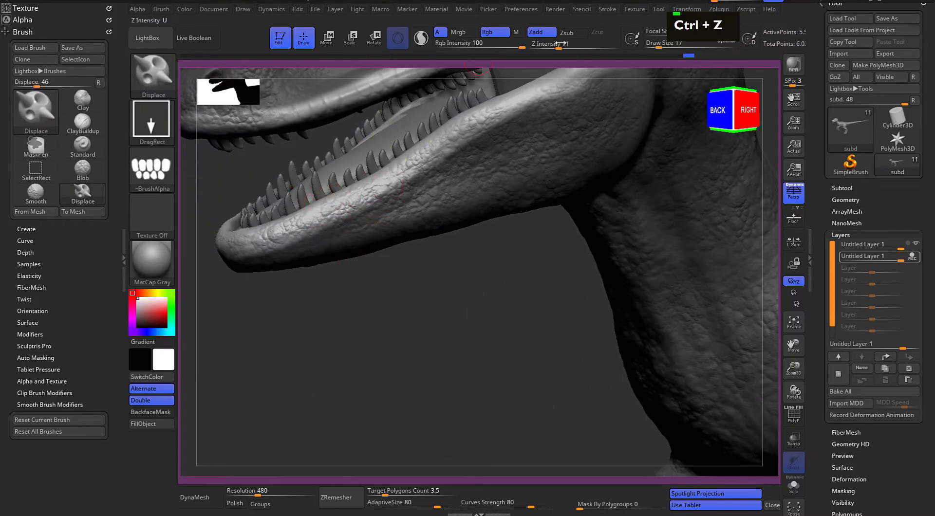
drag(559, 45, 565, 45)
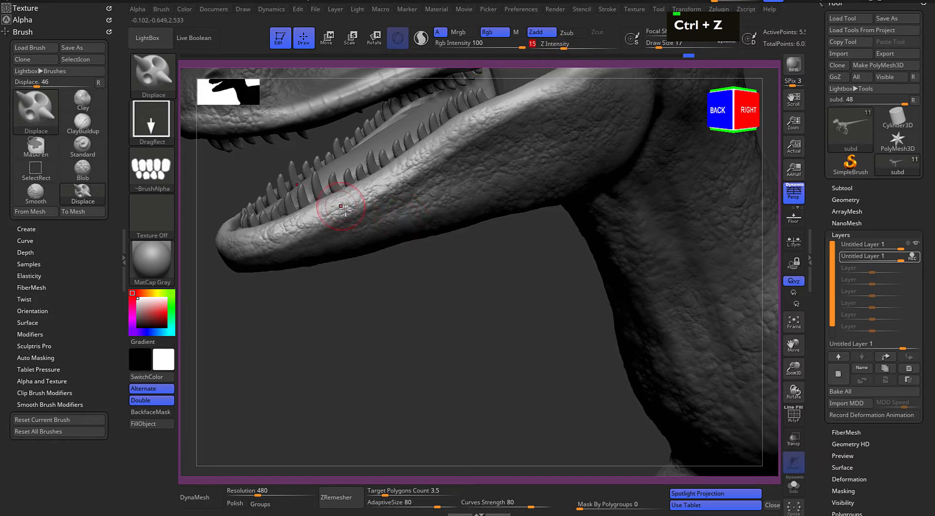
mouse_move(375, 262)
alt+mouse_down()
mouse_move(359, 294)
mouse_move(319, 250)
alt+mouse_up()
key(ctrl+z)
Smooth away the frog-skin detail along the lower lip
key(shift)
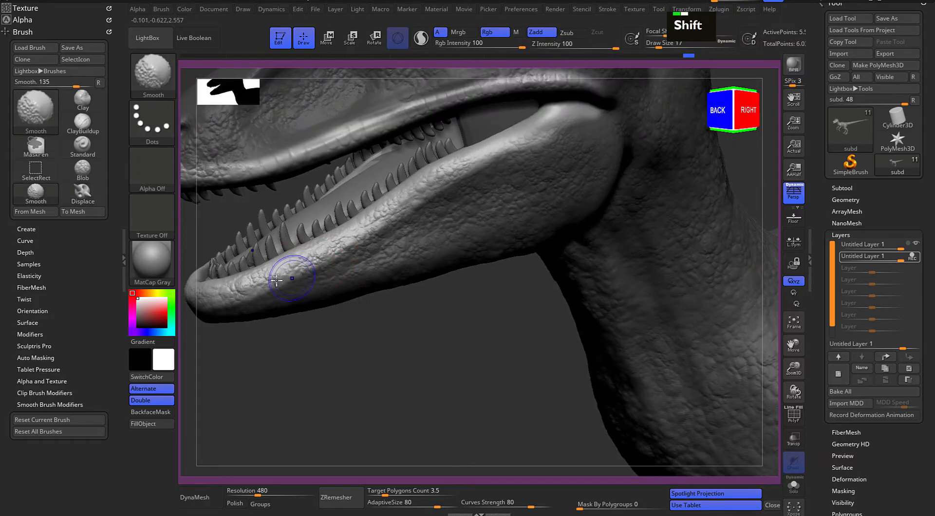
shift+drag(278, 282, 219, 296)
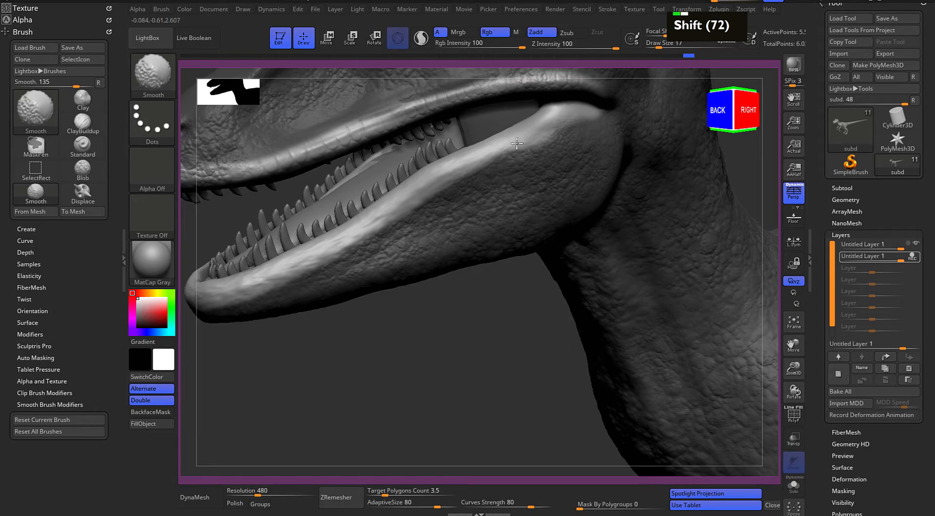
Stamp the long scales along the front and middle of the smoothed lower lip, redoing misaligned stamps
drag(320, 250, 329, 264)
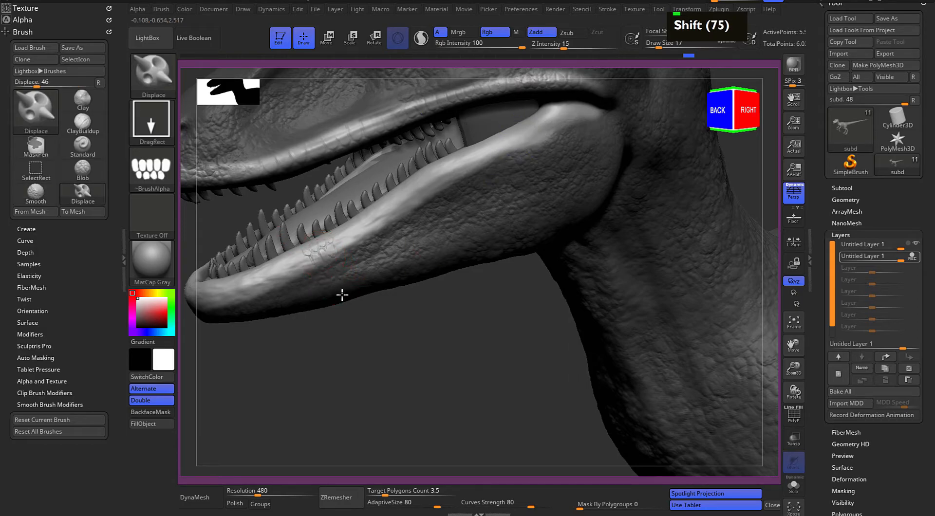
key(ctrl+z)
drag(312, 251, 340, 306)
drag(386, 217, 391, 256)
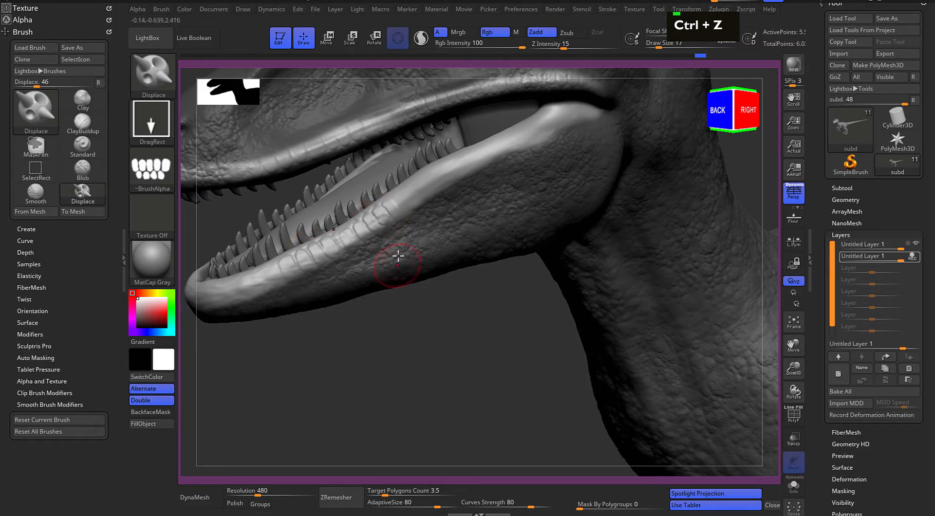
key(ctrl+z)
drag(378, 213, 416, 269)
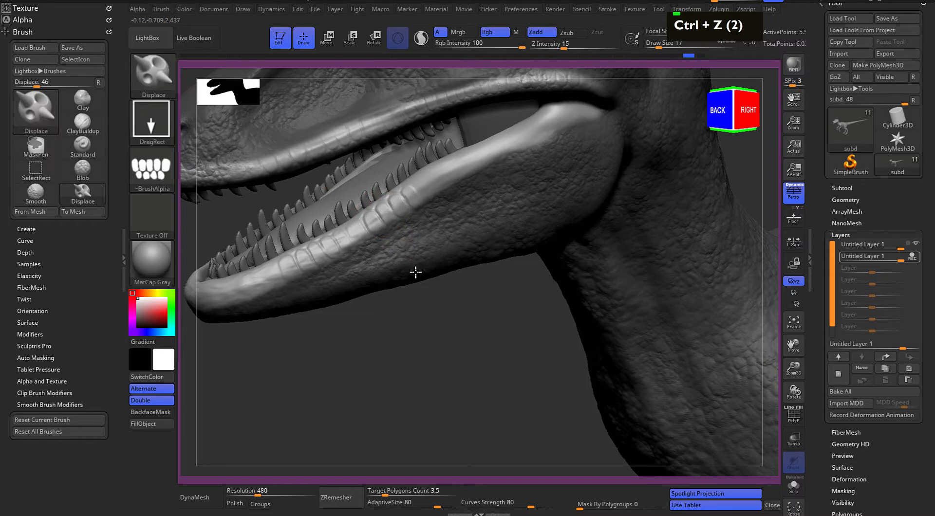
Set Draw Size to 9 and stamp more long scales further back along the lower lip
mouse_move(403, 302)
alt+mouse_down()
mouse_move(344, 370)
mouse_move(340, 306)
alt+mouse_up()
key(space)
mouse_move(332, 365)
alt+mouse_down()
mouse_move(353, 386)
mouse_move(373, 386)
mouse_move(348, 353)
mouse_move(331, 235)
alt+mouse_up()
key(space)
drag(415, 209, 458, 270)
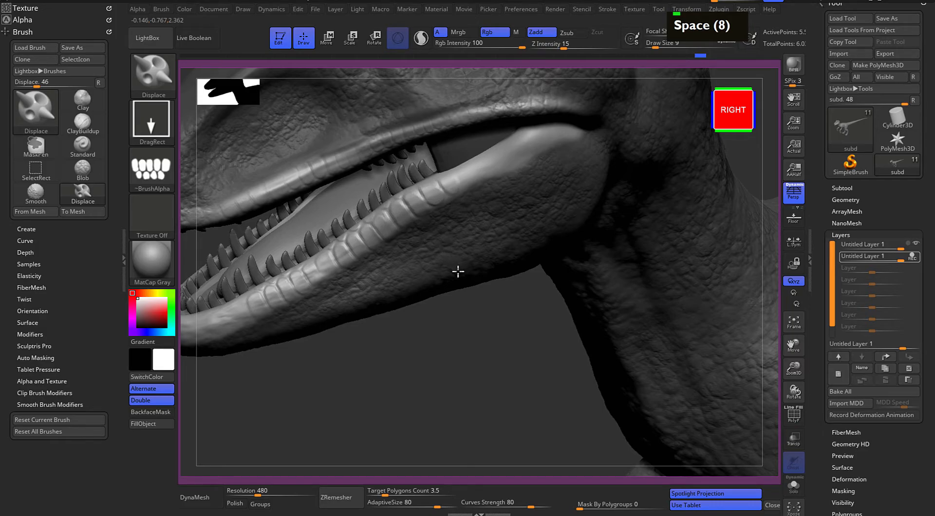
Undo the last long-scale stamps on the middle of the lower lip and redo them over the smoothed area
alt+click(461, 307)
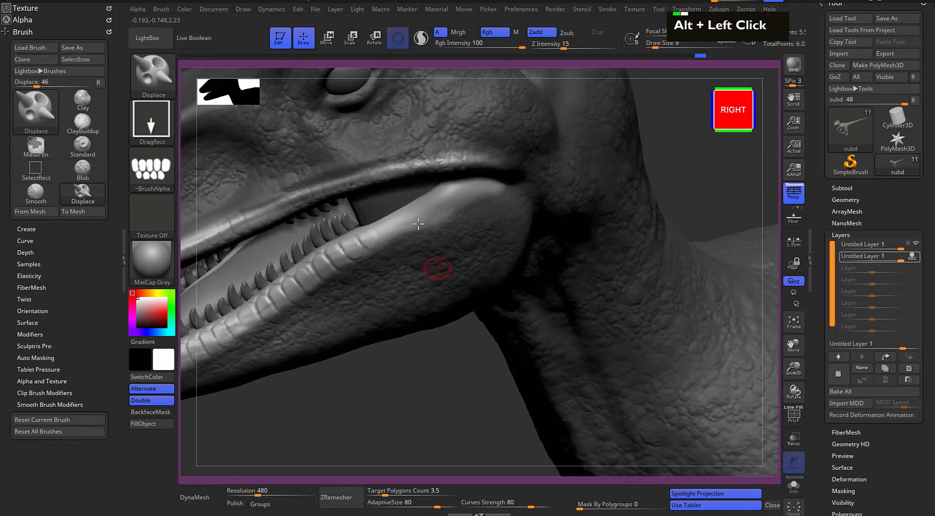
key(ctrl+z)
key(ctrl+z)
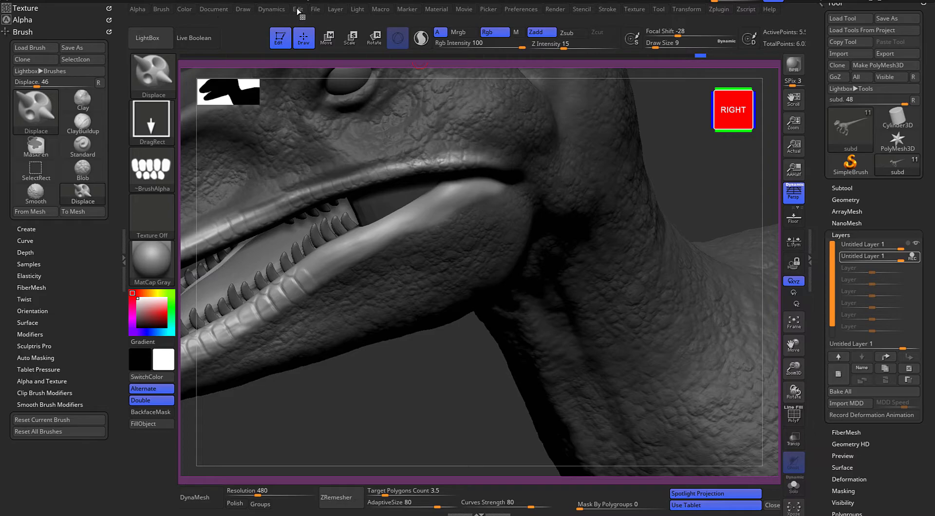
click(314, 11)
mouse_move(299, 12)
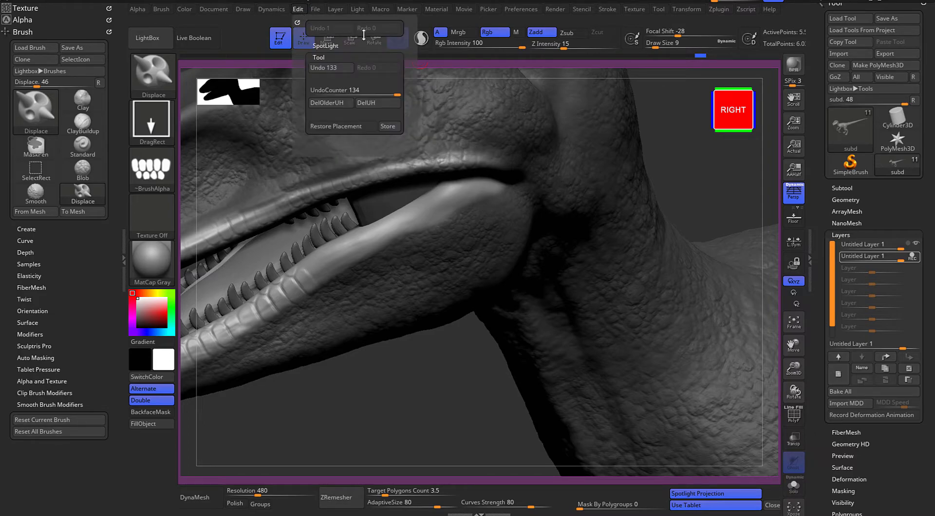
key(alt)
key(alt)
key(alt)
key(alt)
key(alt)
key(alt)
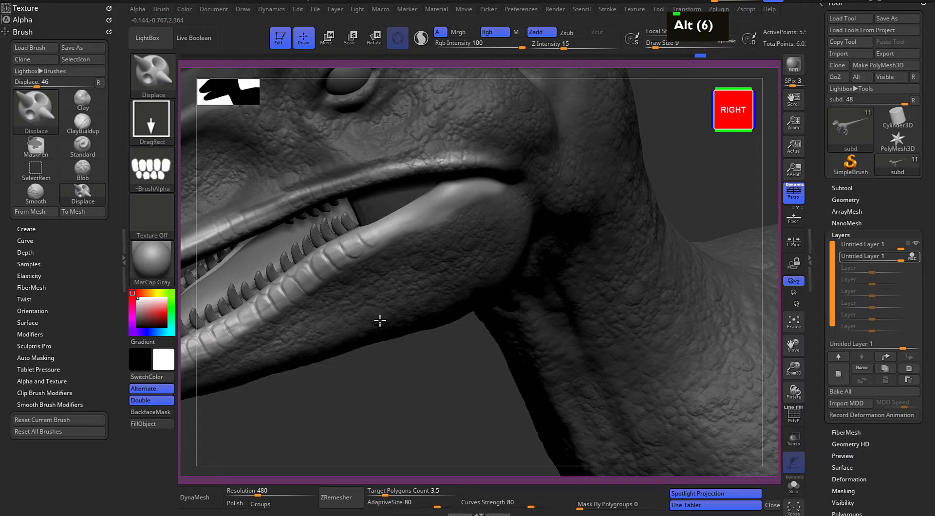
Continue stamping the long scales along the rear of the lower lip up to the corner of the mouth
drag(407, 219, 434, 288)
mouse_move(465, 181)
mouse_down()
mouse_move(450, 188)
mouse_move(489, 240)
mouse_up()
alt+drag(384, 359, 461, 236)
drag(480, 280, 478, 309)
mouse_move(409, 319)
mouse_down()
mouse_move(416, 262)
mouse_move(403, 306)
mouse_up()
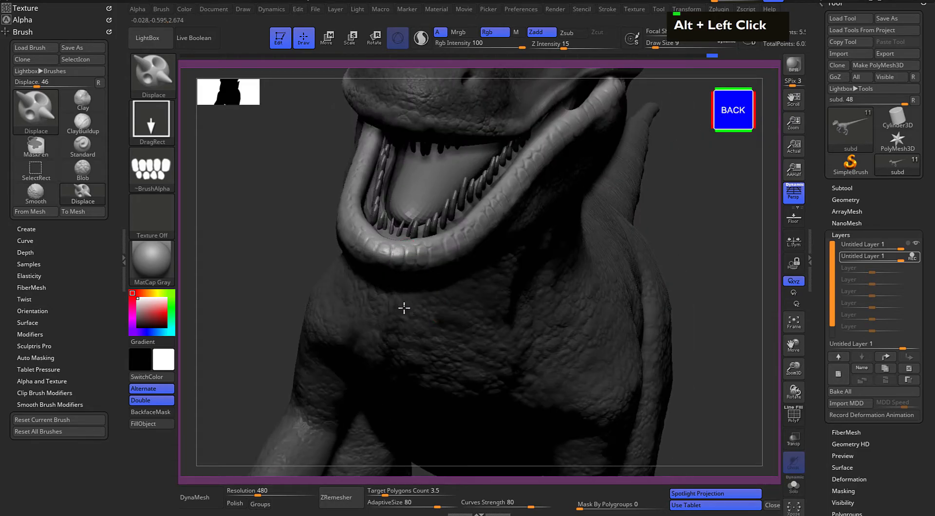
Smooth away the frog-skin detail at the front of the upper lip and stamp long scales over it to the snout tip
alt+drag(712, 184, 489, 58)
alt+drag(301, 86, 551, 136)
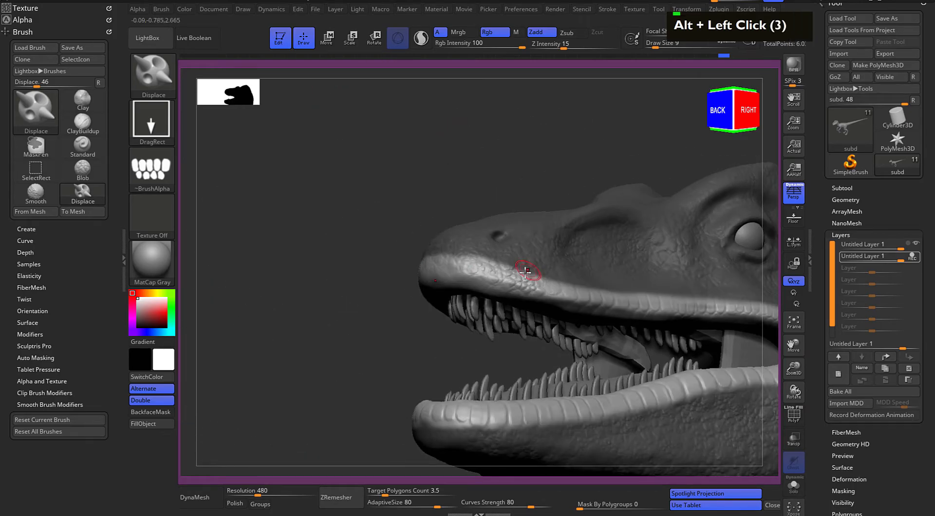
shift+drag(528, 269, 507, 273)
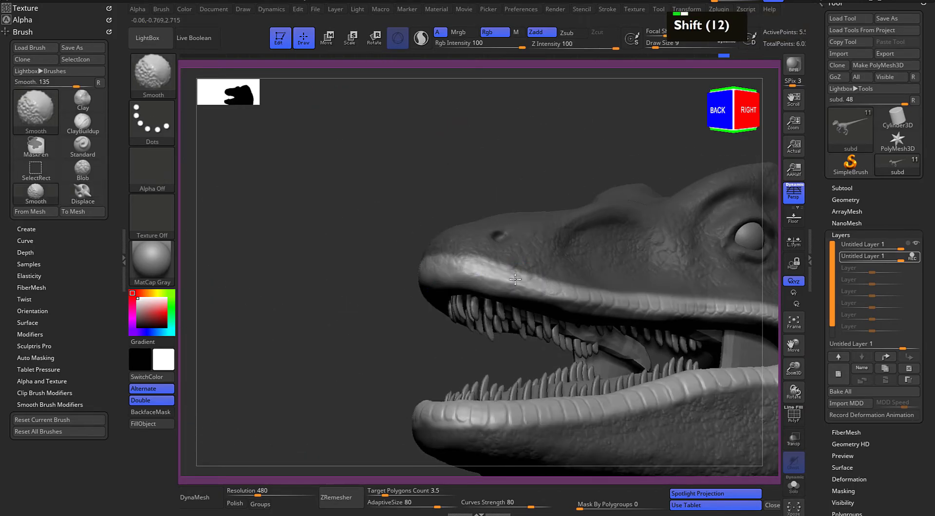
alt+drag(397, 282, 353, 264)
drag(469, 227, 480, 169)
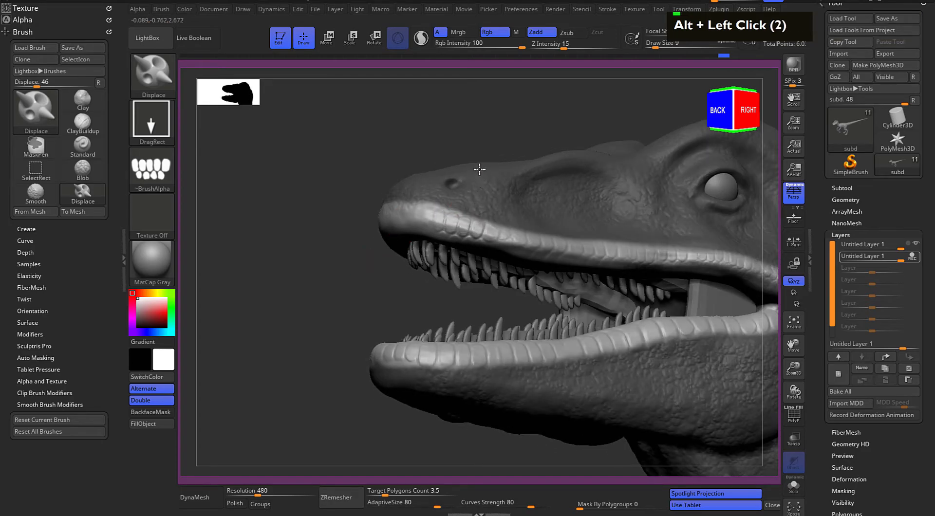
drag(410, 214, 411, 169)
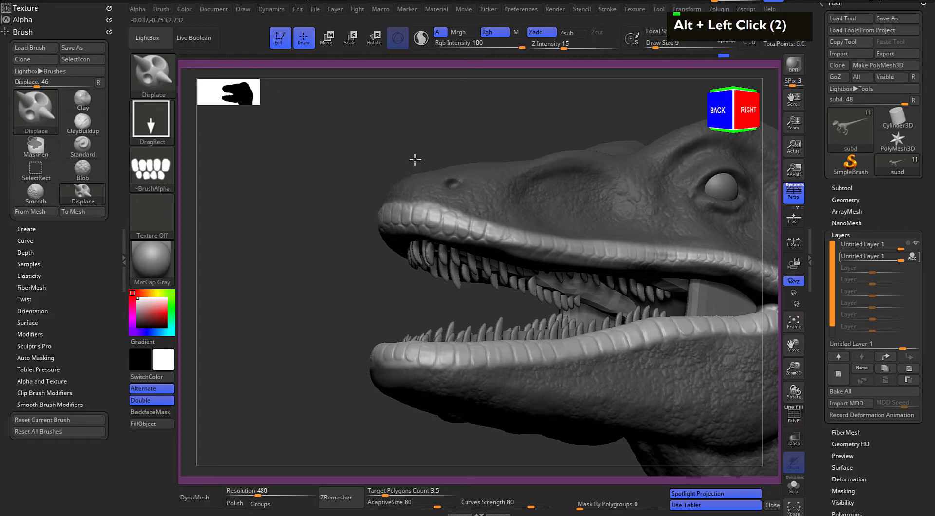
Clear the lip mask and check the finished lip scales from the side and front
drag(414, 155, 568, 194)
mouse_move(636, 256)
alt+mouse_down()
mouse_move(599, 236)
mouse_move(553, 334)
mouse_move(432, 340)
mouse_move(413, 357)
mouse_move(422, 383)
alt+mouse_up()
drag(422, 383, 406, 370)
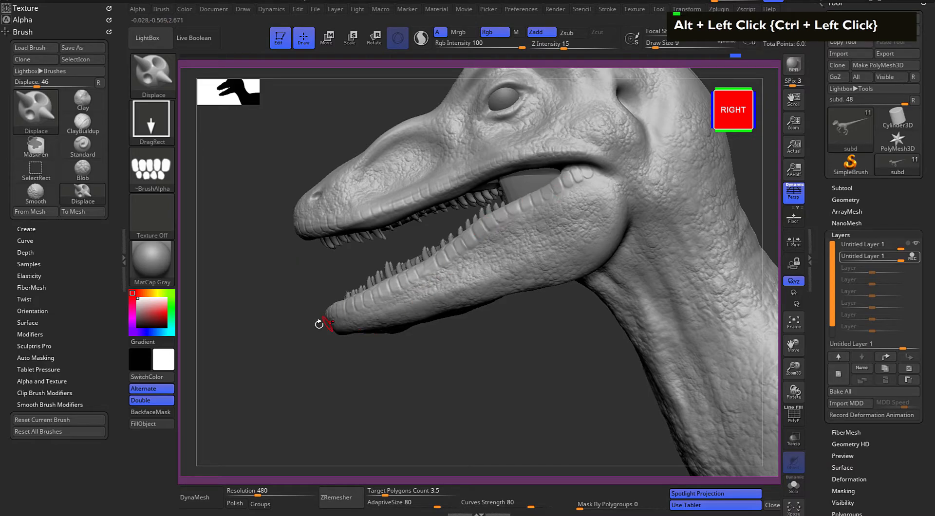
mouse_move(391, 359)
alt+mouse_down()
mouse_move(334, 354)
mouse_move(378, 365)
alt+mouse_up()
mouse_move(378, 368)
mouse_down()
mouse_move(419, 376)
mouse_move(382, 371)
mouse_up()
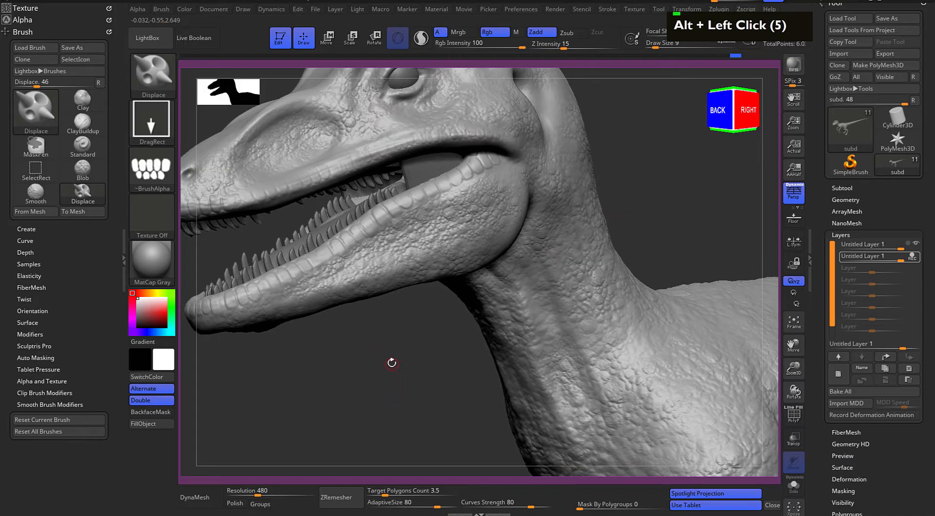
alt+drag(304, 345, 361, 347)
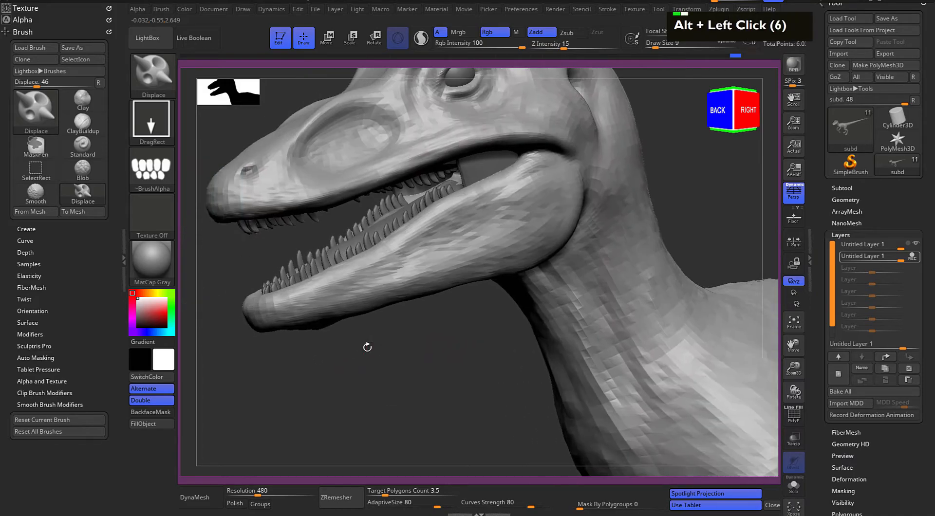
Try enlarging scales at the rear of the lower jaw with the Magnify brush, toggling symmetry
key(b)
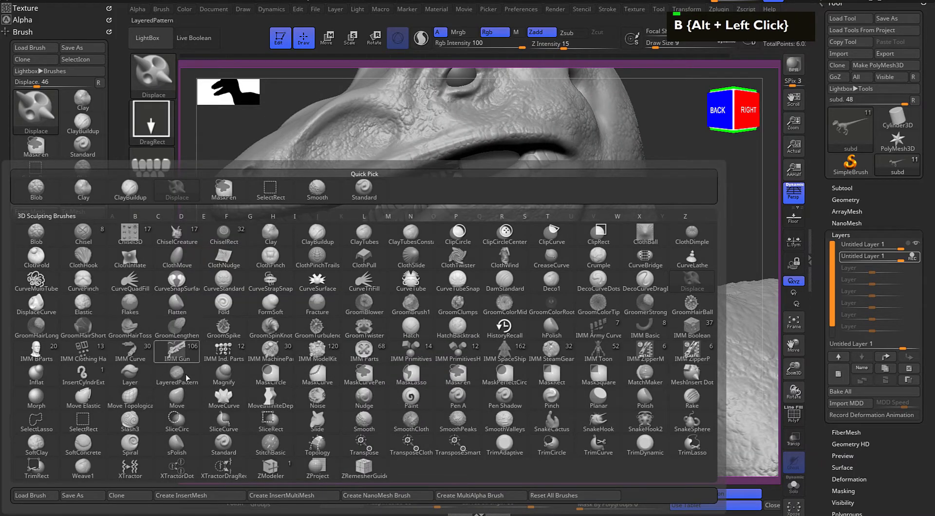
key(m)
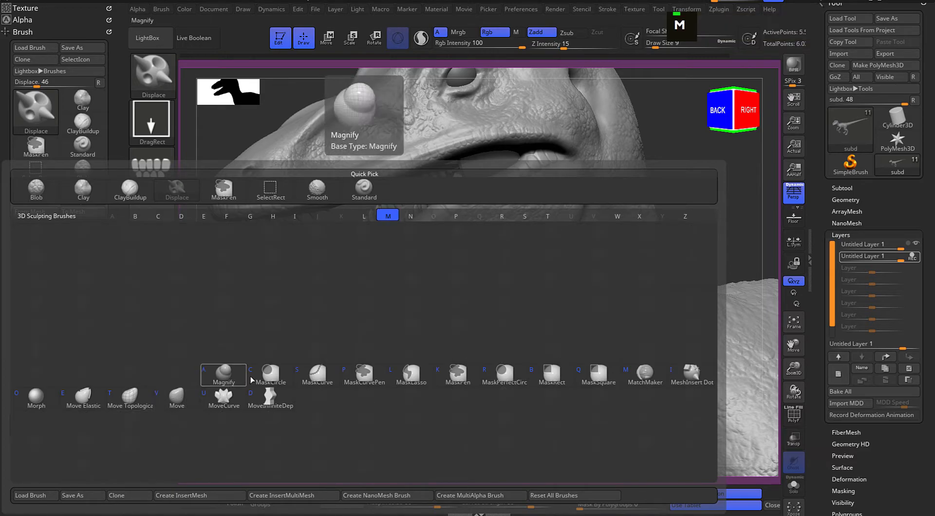
click(226, 376)
drag(432, 371, 380, 387)
alt+click(497, 234)
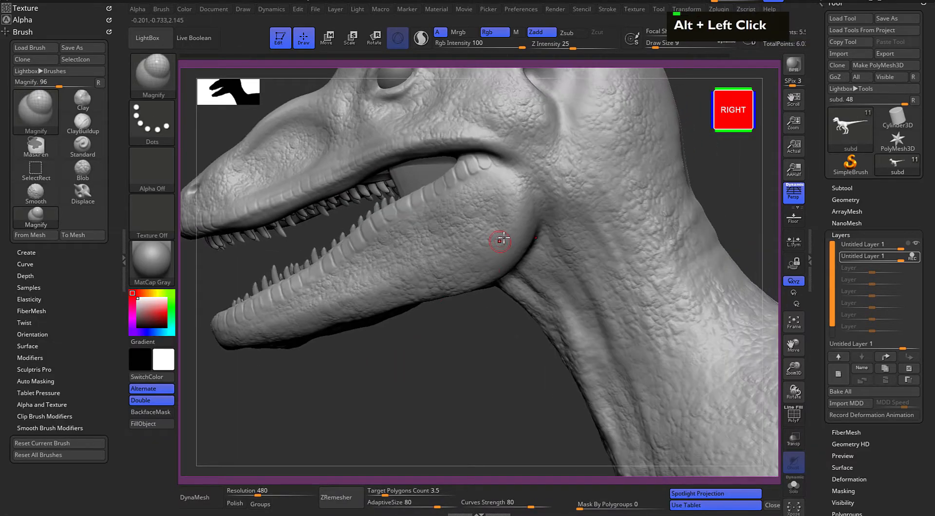
key(x)
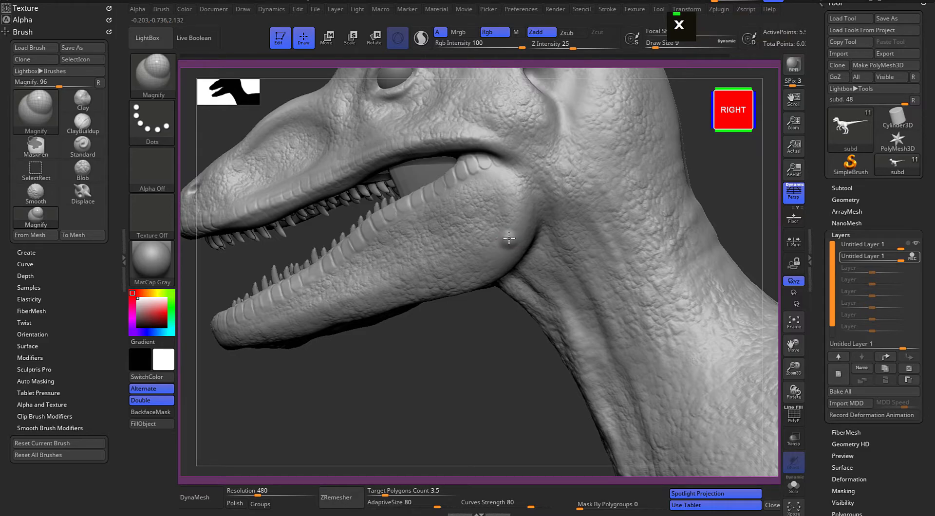
key(ctrl+z)
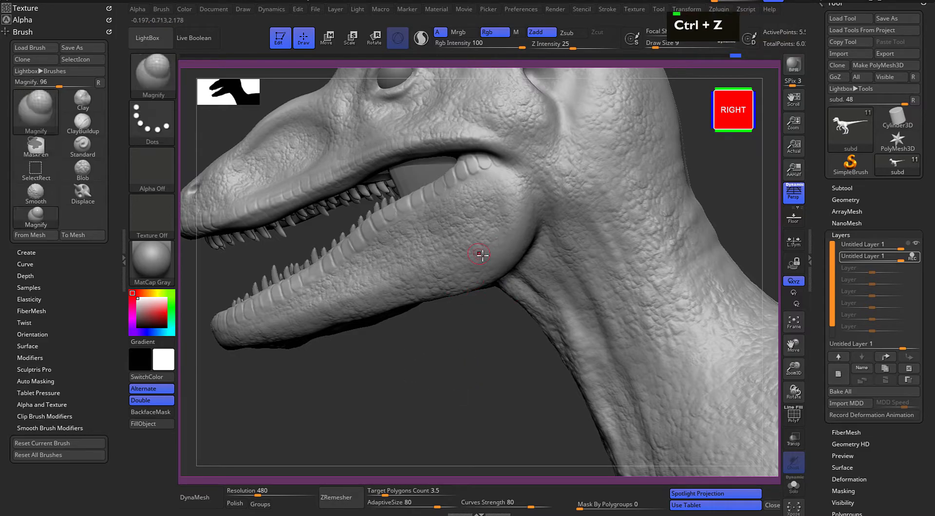
Set the Magnify brush's Draw Size to 3 and try enlarging individual scales on the rear jaw, undoing the strokes
key(space)
drag(490, 247, 488, 248)
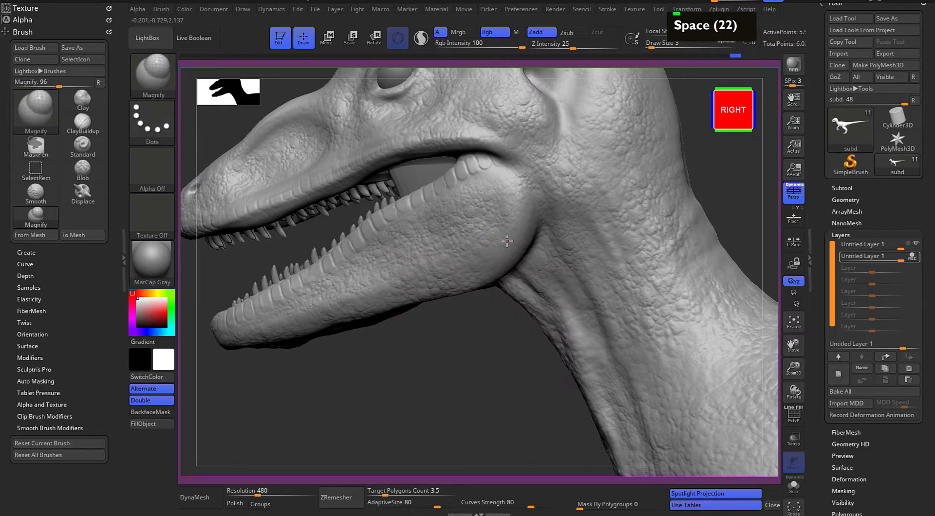
alt+drag(466, 329, 407, 351)
key(ctrl+z)
key(ctrl+z)
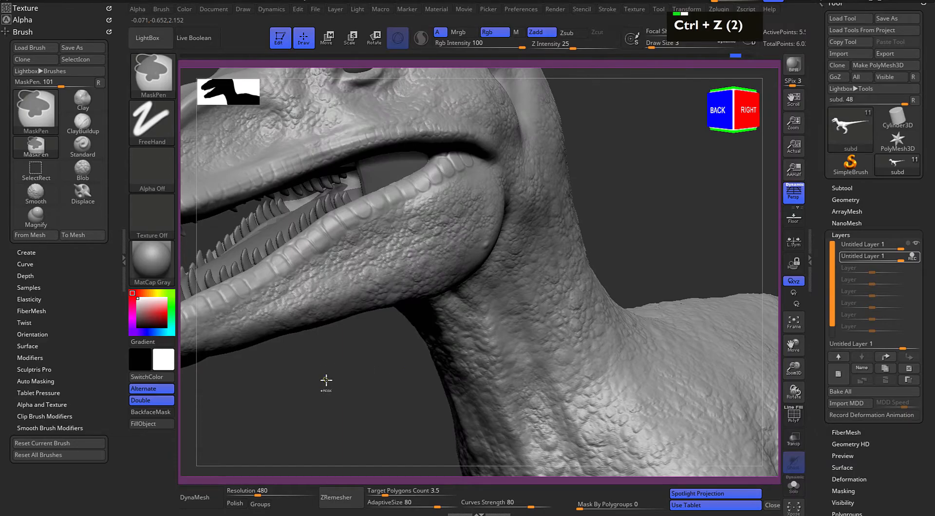
Add a third sculpting layer and load SS_ReptileAlphaPack_bunpScales.bmp from the reptile alpha pack
mouse_move(329, 378)
alt+mouse_down()
mouse_move(324, 357)
mouse_move(355, 380)
mouse_move(321, 401)
mouse_move(341, 359)
alt+mouse_up()
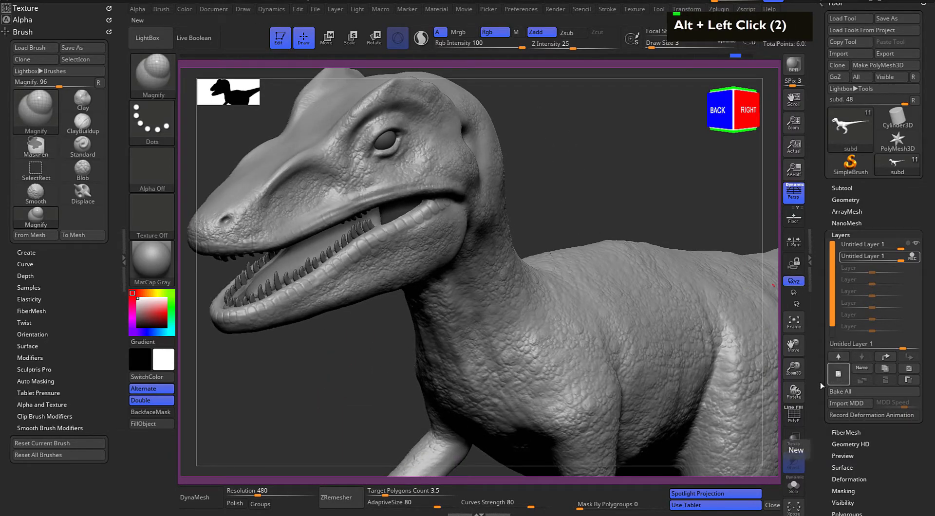
drag(303, 382, 292, 352)
click(152, 38)
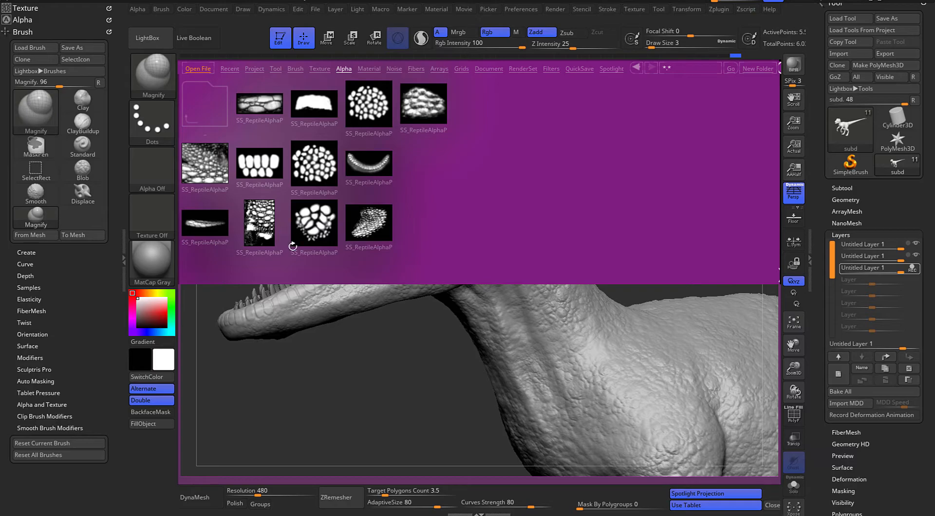
double_click(206, 174)
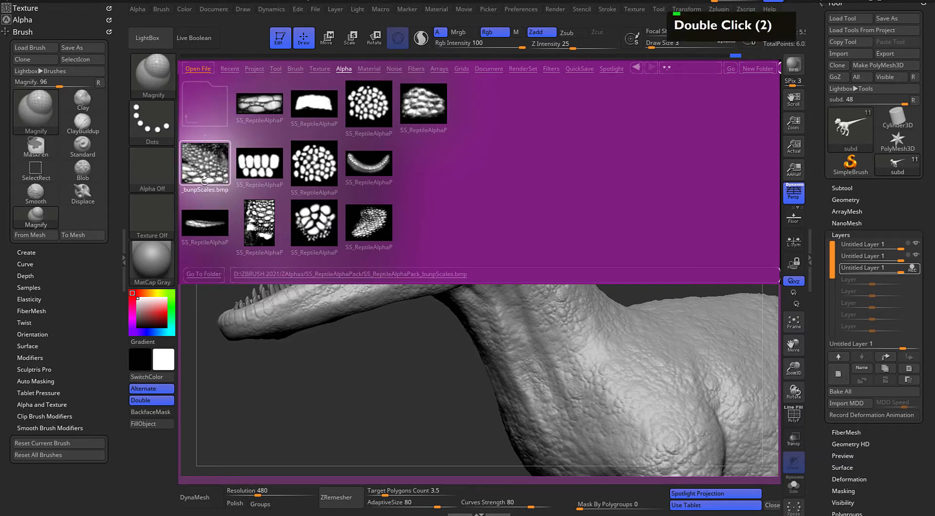
double_click(206, 170)
Convert the loaded bump-scales texture into an alpha and turn the texture off
click(152, 214)
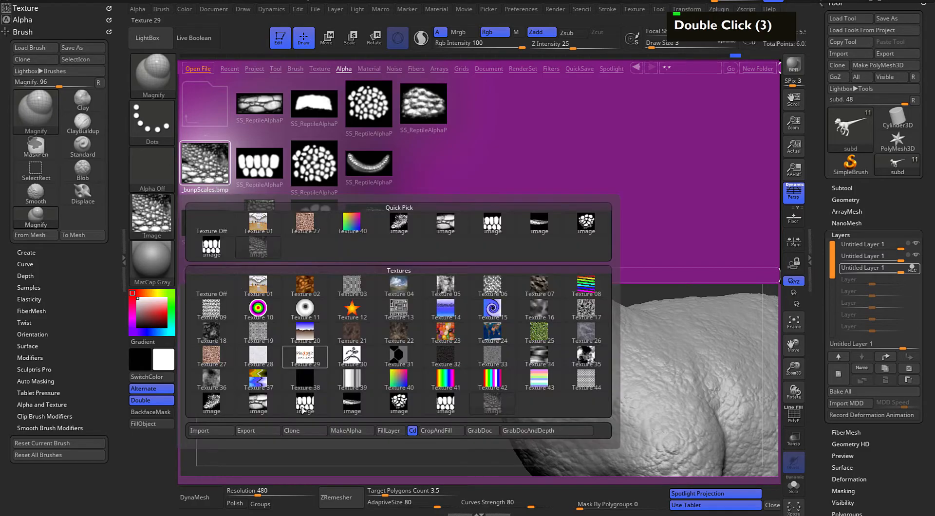
click(343, 431)
click(152, 214)
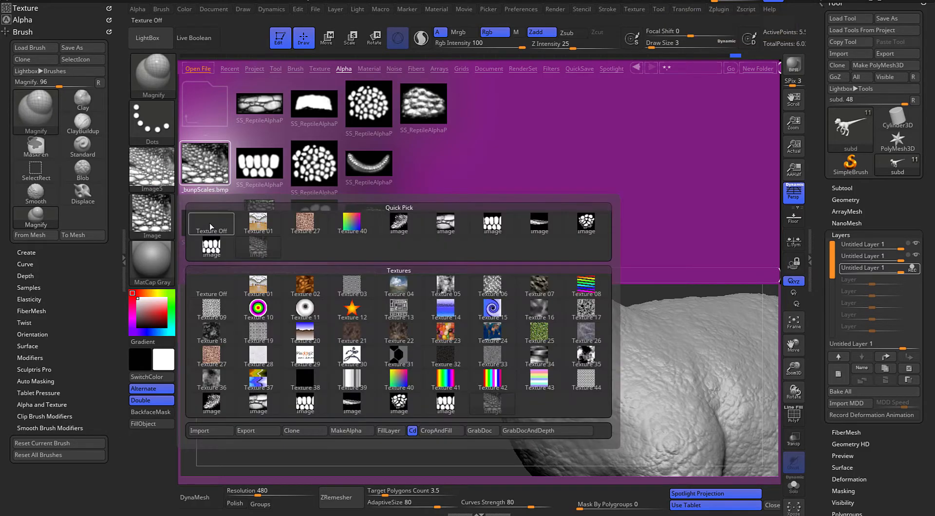
click(212, 224)
click(157, 40)
Switch to the Displace brush, assign the new bump-scales alpha and set Draw Size to 44
key(b)
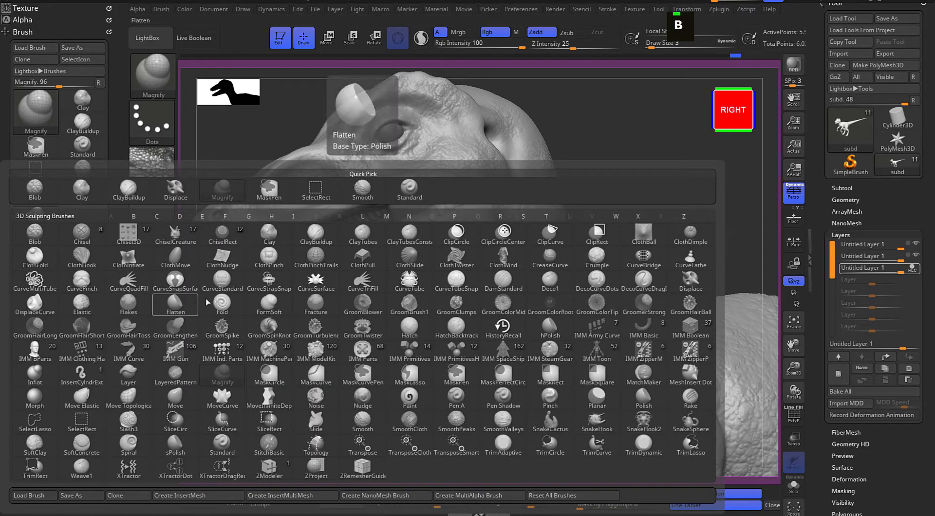
key(d)
click(685, 289)
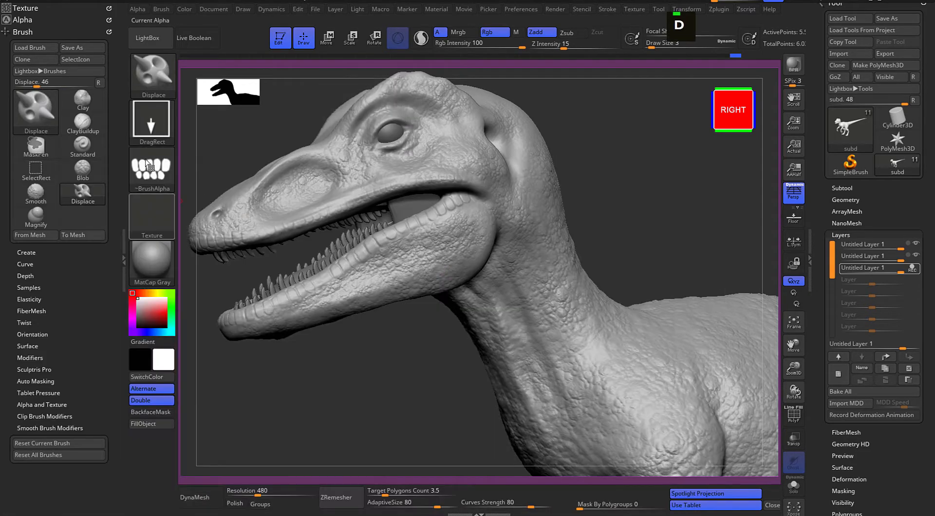
click(152, 171)
click(718, 180)
alt+drag(344, 375, 264, 377)
key(space)
drag(484, 204, 488, 204)
alt+drag(593, 195, 653, 179)
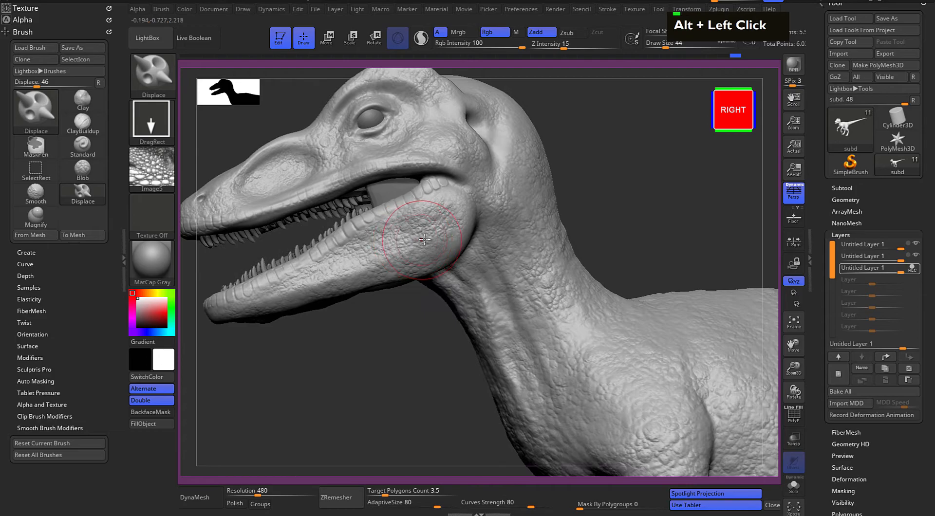
Set Focal Shift to 44 and try stamping the bump scales on the rear of the lower jaw, undoing the test stamps
drag(419, 224, 391, 200)
key(ctrl+z)
key(space)
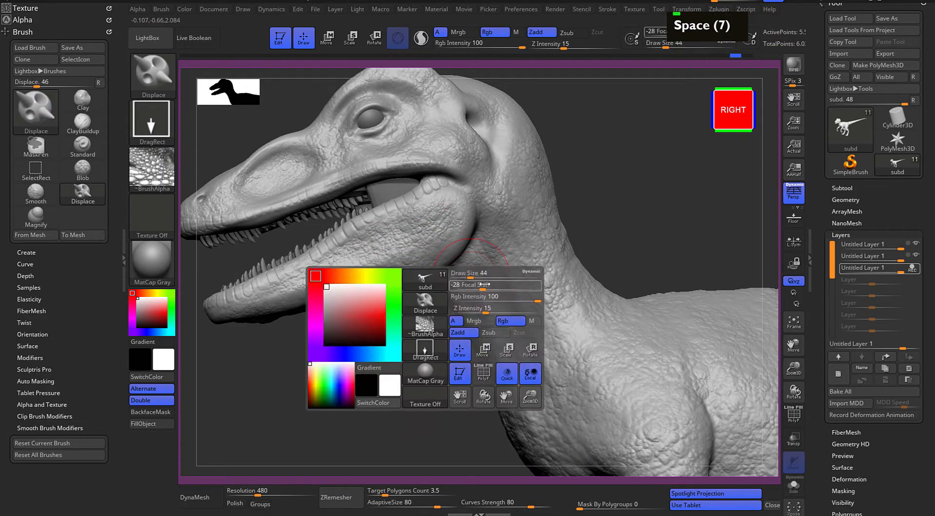
drag(496, 284, 540, 284)
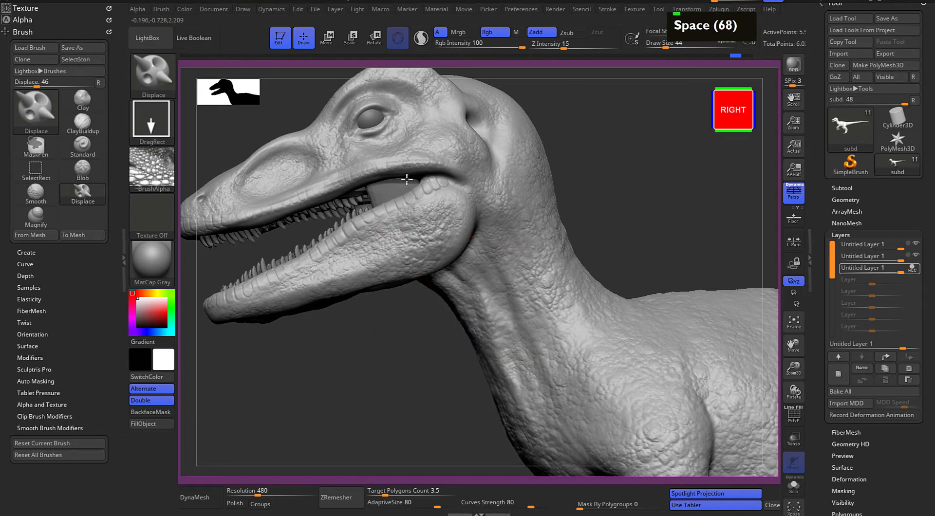
drag(382, 331, 463, 236)
key(ctrl+z)
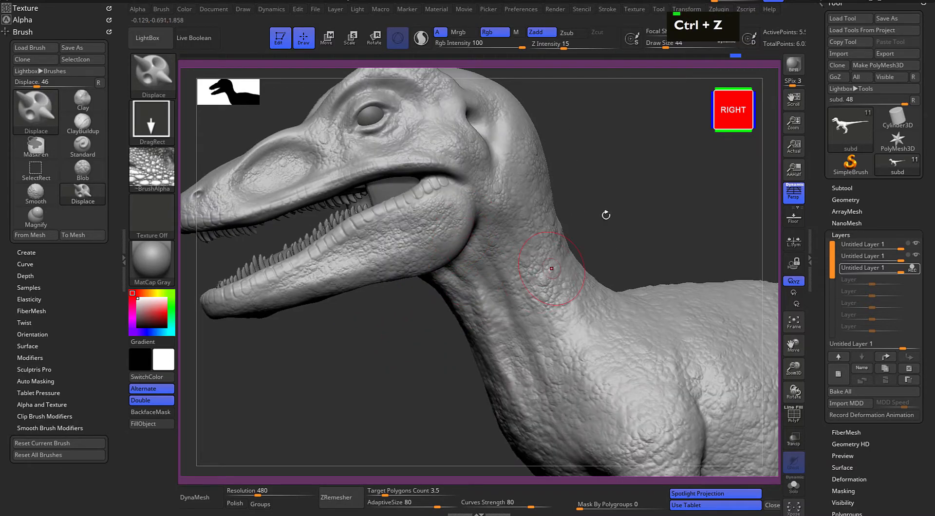
drag(587, 238, 523, 229)
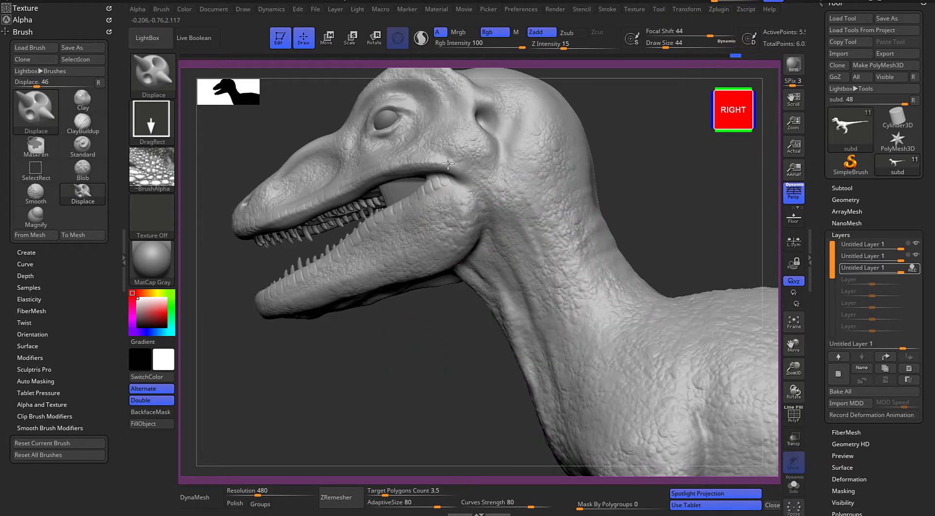
key(ctrl+z)
key(ctrl+z)
key(ctrl+z)
Set Z Intensity to 23 and stamp the bump scales on the lower jaw, redoing misplaced stamps
key(u)
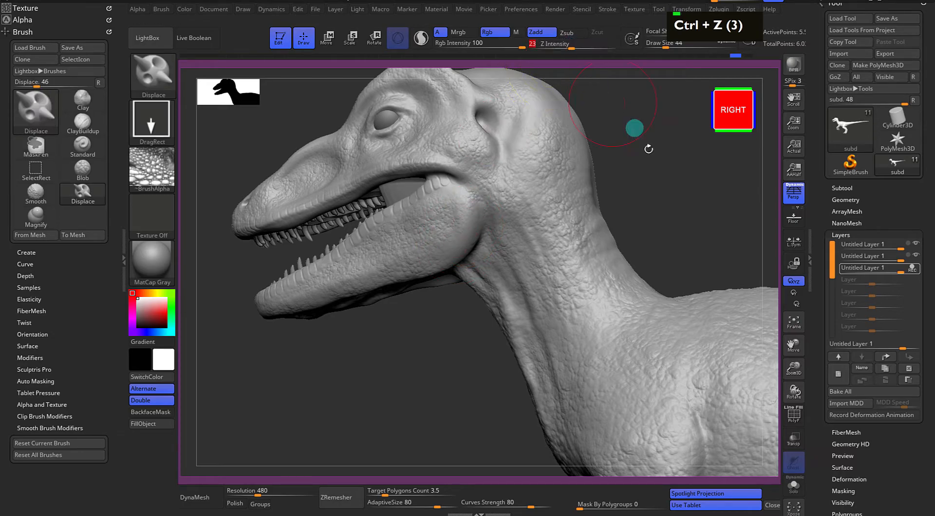
drag(655, 156, 614, 172)
drag(436, 233, 375, 217)
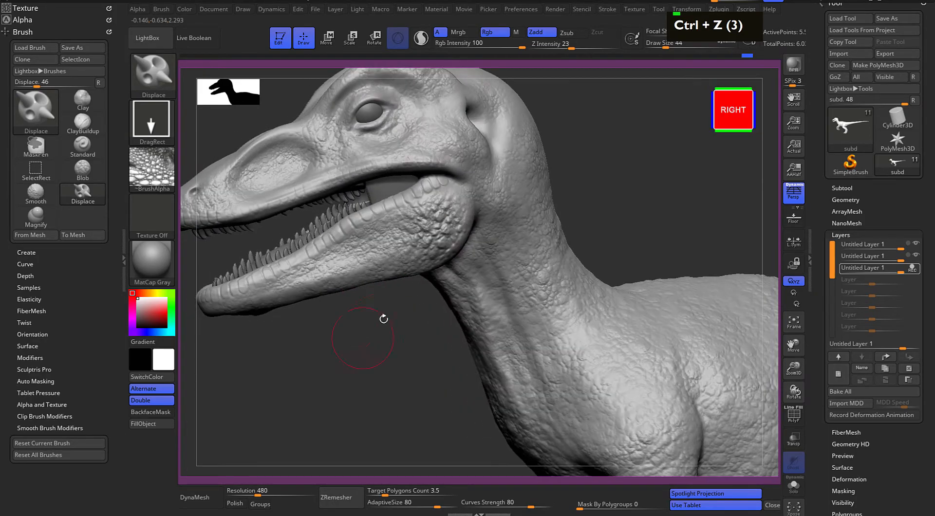
key(ctrl+z)
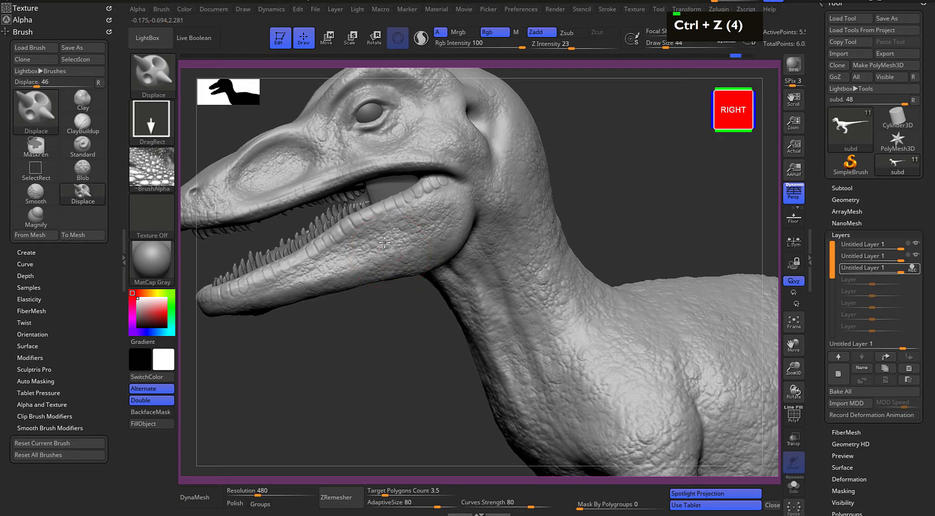
mouse_move(363, 240)
mouse_down()
mouse_move(378, 230)
mouse_move(370, 216)
mouse_up()
key(ctrl+z)
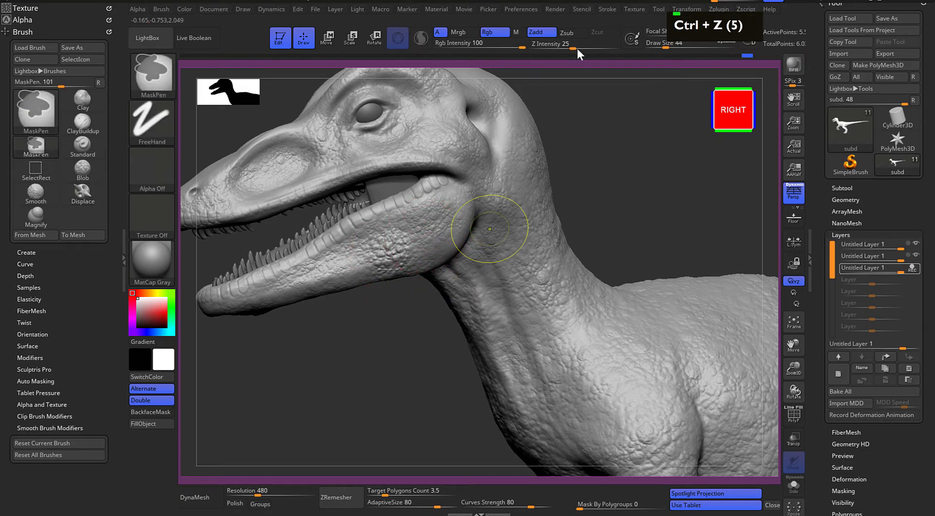
Set Z Intensity to 16 and stamp the bump scales over the back of the head and the upper neck
mouse_move(572, 44)
mouse_down()
mouse_move(493, 183)
mouse_move(565, 45)
mouse_up()
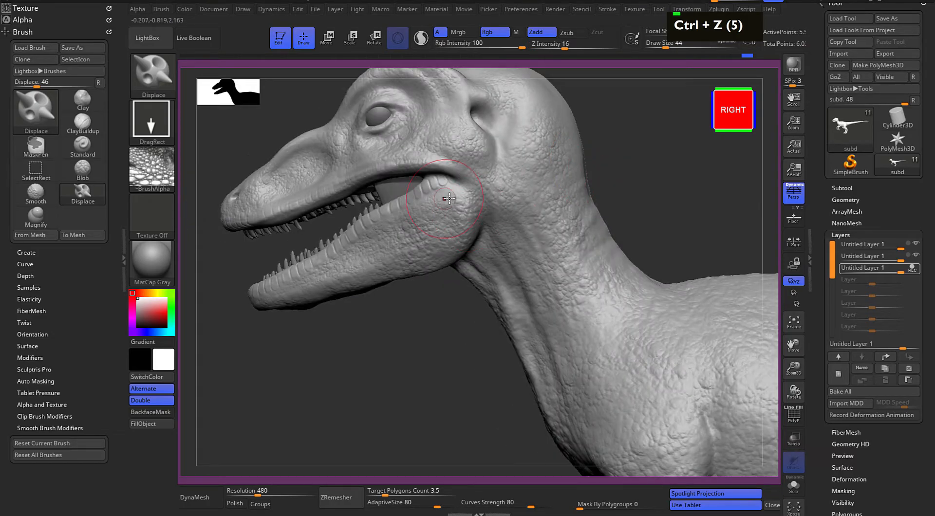
mouse_move(414, 316)
mouse_down()
mouse_move(510, 290)
mouse_move(550, 295)
mouse_up()
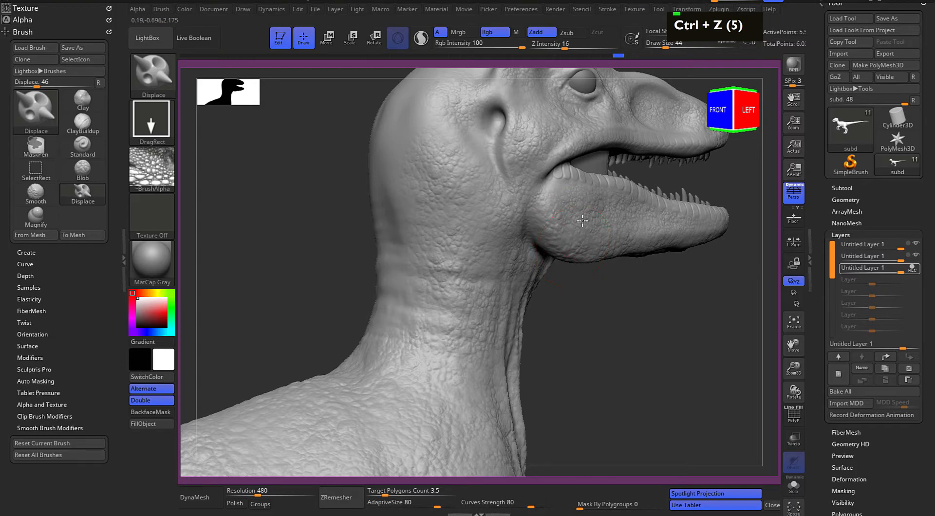
alt+drag(609, 320, 599, 342)
alt+drag(611, 271, 613, 293)
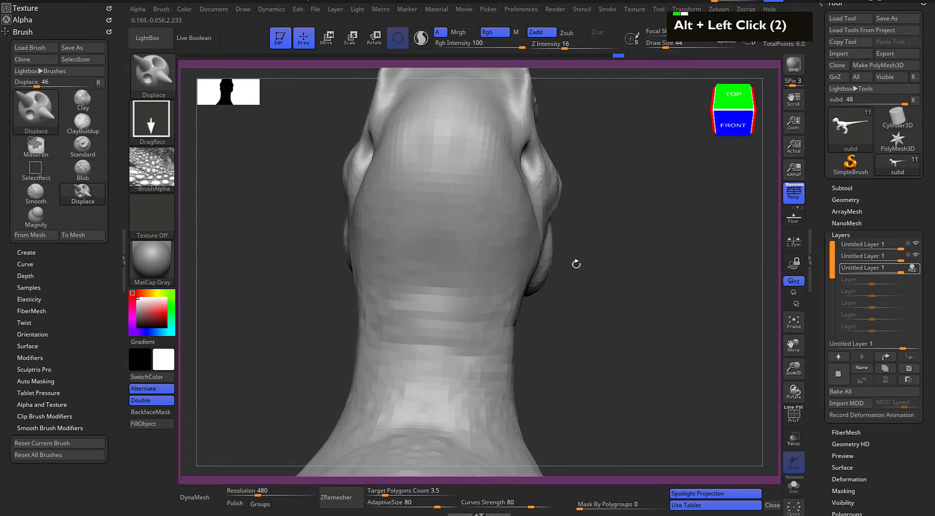
drag(442, 190, 443, 140)
drag(410, 237, 397, 176)
drag(453, 228, 463, 216)
drag(440, 270, 439, 278)
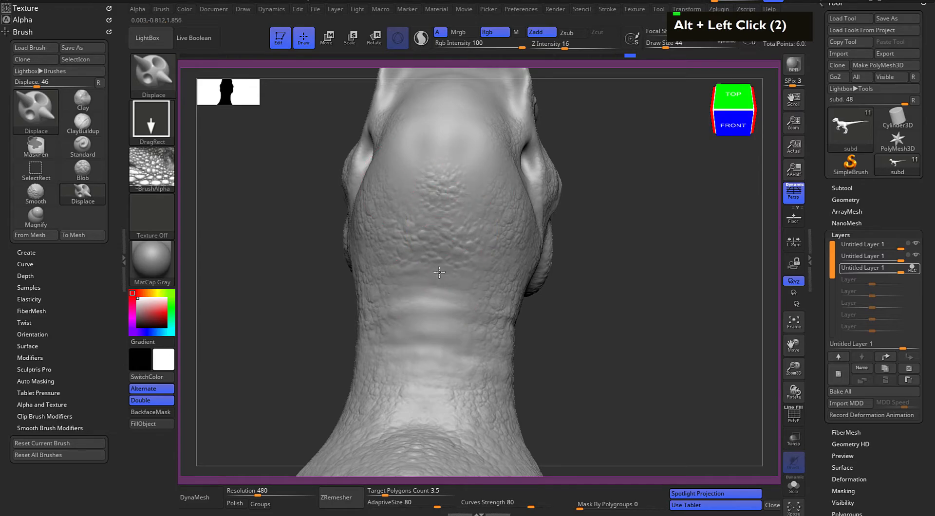
drag(439, 236, 438, 234)
drag(427, 354, 424, 300)
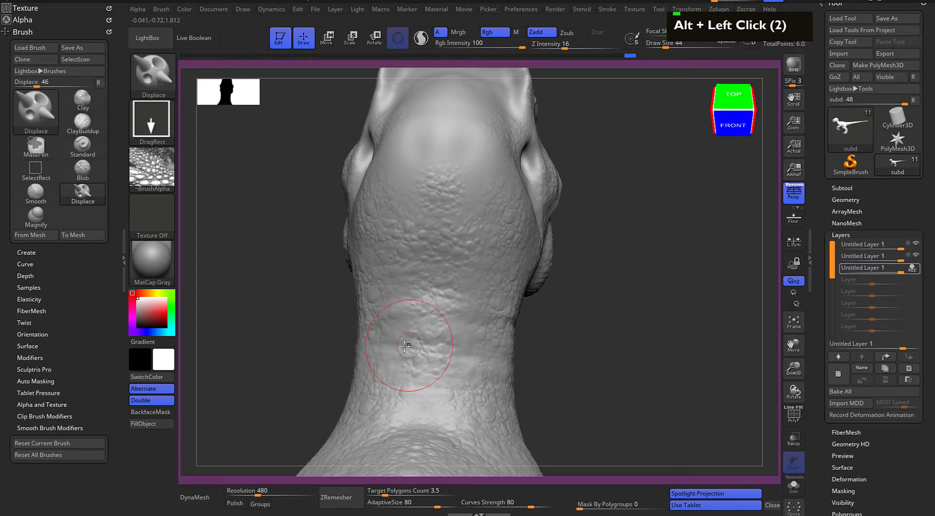
Extend the bump-scale stamps onto the rear of the skull's top, between the ear openings
alt+drag(674, 211, 664, 230)
alt+drag(639, 163, 642, 244)
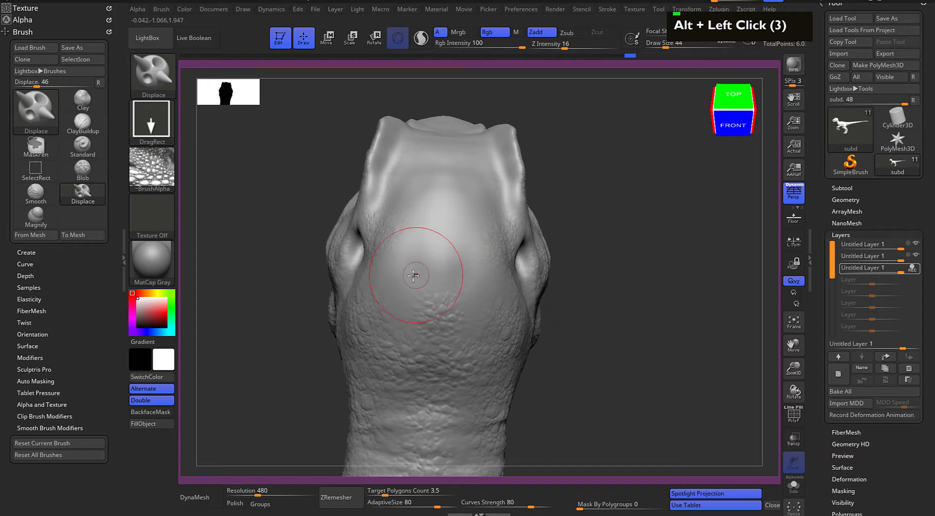
mouse_move(502, 258)
mouse_down()
mouse_move(472, 249)
mouse_move(569, 255)
mouse_up()
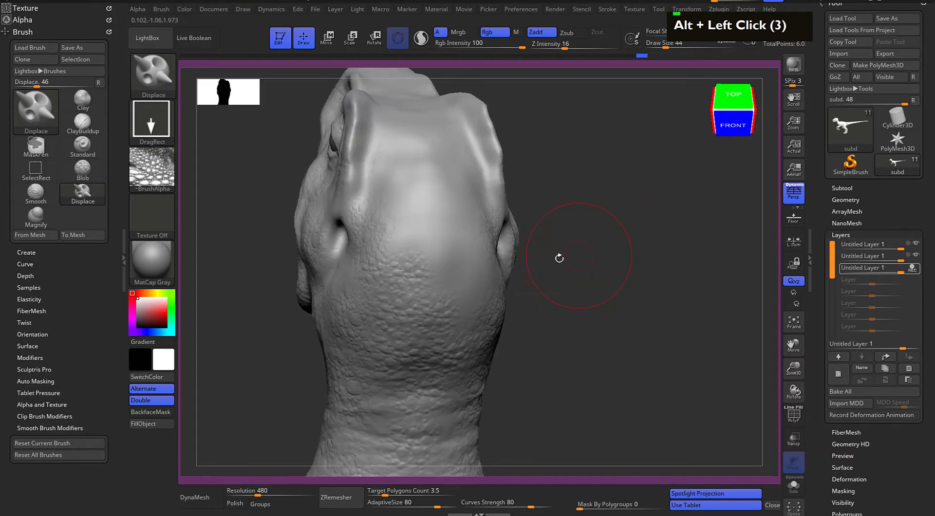
alt+drag(607, 232, 582, 265)
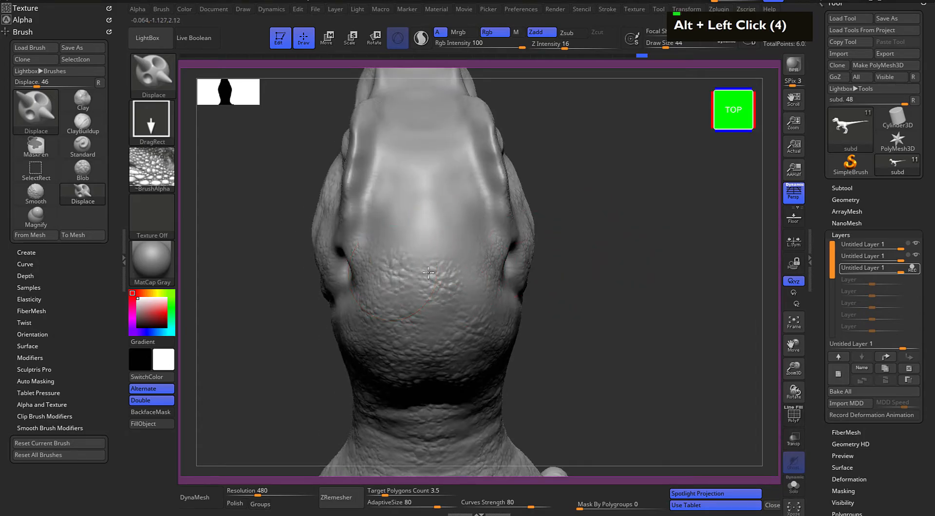
alt+drag(613, 175, 614, 253)
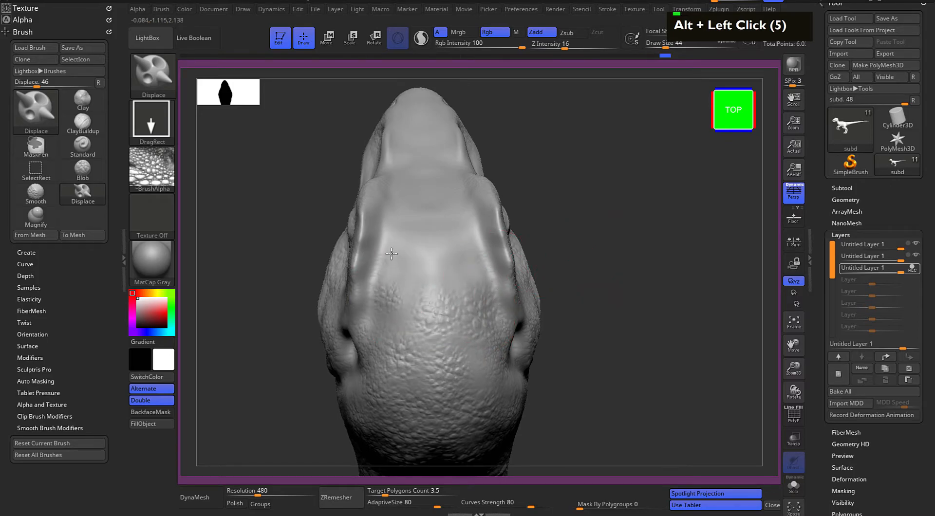
Undo the last stamp and stamp the bump scales across the crown between the brow ridges
mouse_move(571, 210)
alt+mouse_down()
mouse_move(585, 223)
mouse_move(424, 278)
alt+mouse_up()
key(ctrl+z)
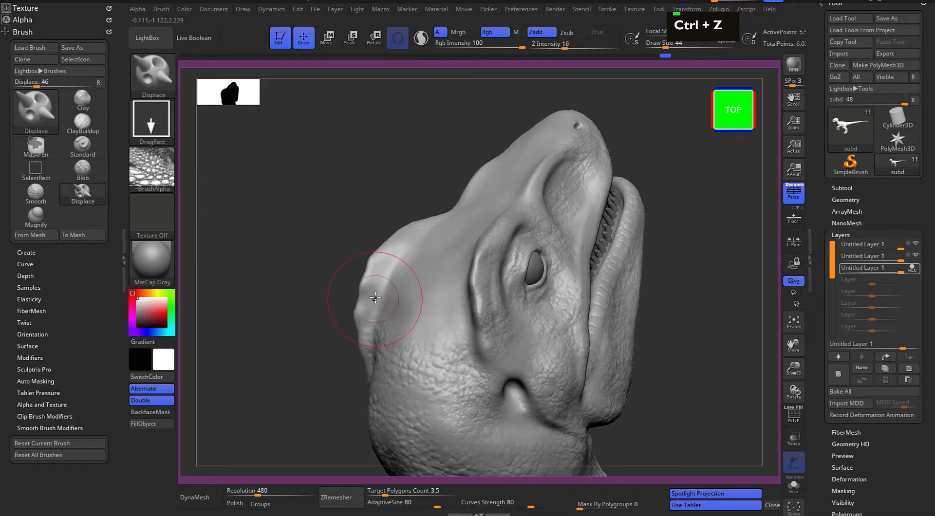
mouse_move(374, 314)
mouse_down()
mouse_move(379, 272)
mouse_move(396, 246)
mouse_move(438, 255)
mouse_up()
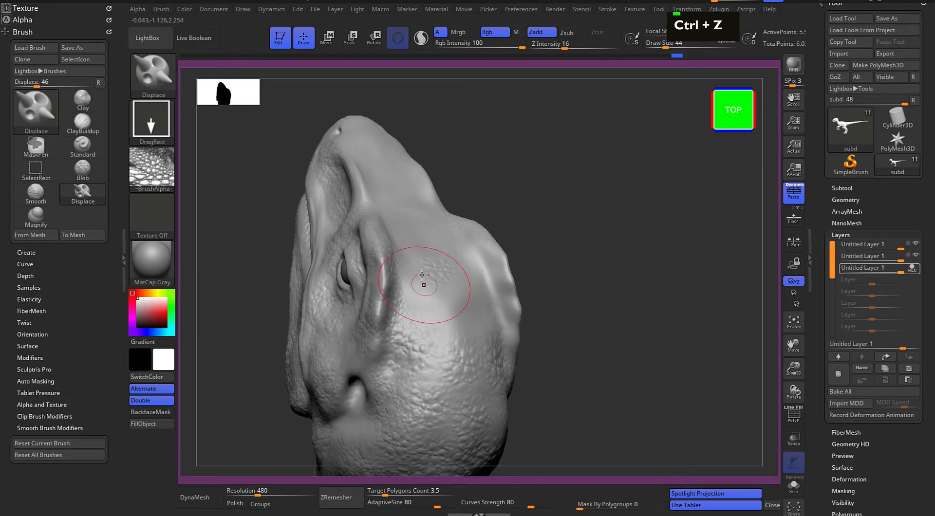
drag(433, 312, 426, 263)
drag(471, 305, 461, 262)
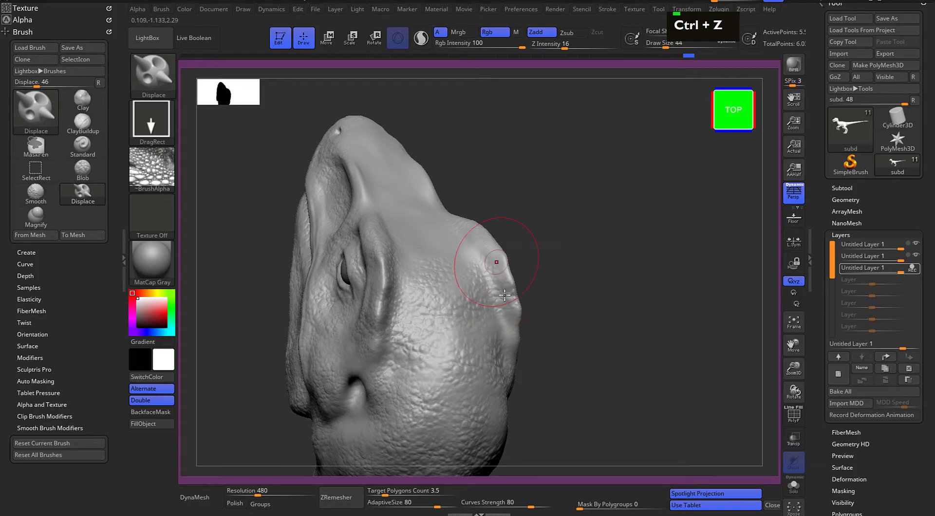
Stamp the bump scales over the forehead and the base of the snout in front of the brow ridges
mouse_move(562, 222)
mouse_down()
mouse_move(563, 198)
mouse_move(526, 384)
mouse_up()
drag(497, 329, 503, 345)
mouse_move(471, 321)
mouse_down()
mouse_move(481, 343)
mouse_move(465, 350)
mouse_up()
mouse_move(553, 290)
mouse_down()
mouse_move(424, 359)
mouse_move(426, 347)
mouse_move(460, 338)
mouse_up()
mouse_move(446, 302)
mouse_down()
mouse_move(475, 320)
mouse_move(440, 261)
mouse_move(410, 276)
mouse_up()
drag(418, 339, 409, 302)
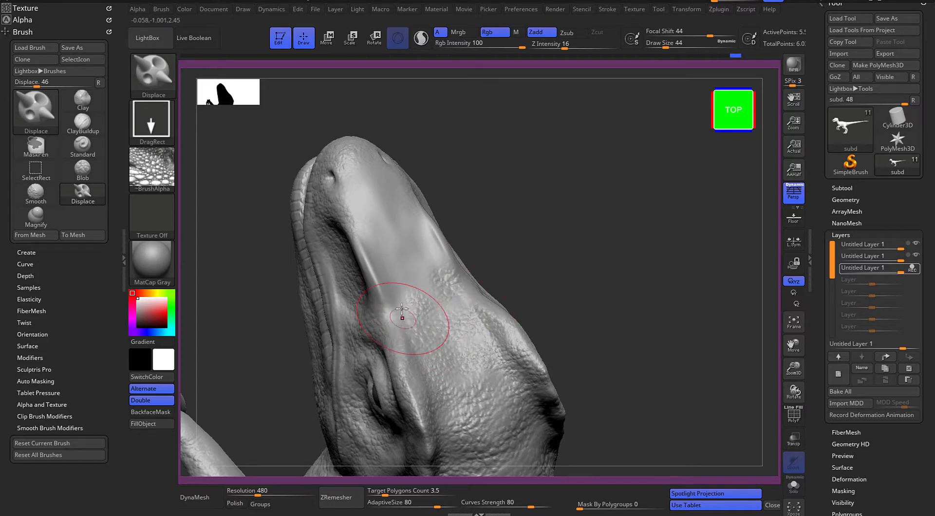
Continue the bump scales along the rear bridge of the snout, beside the nasal ridge
alt+drag(509, 174, 523, 258)
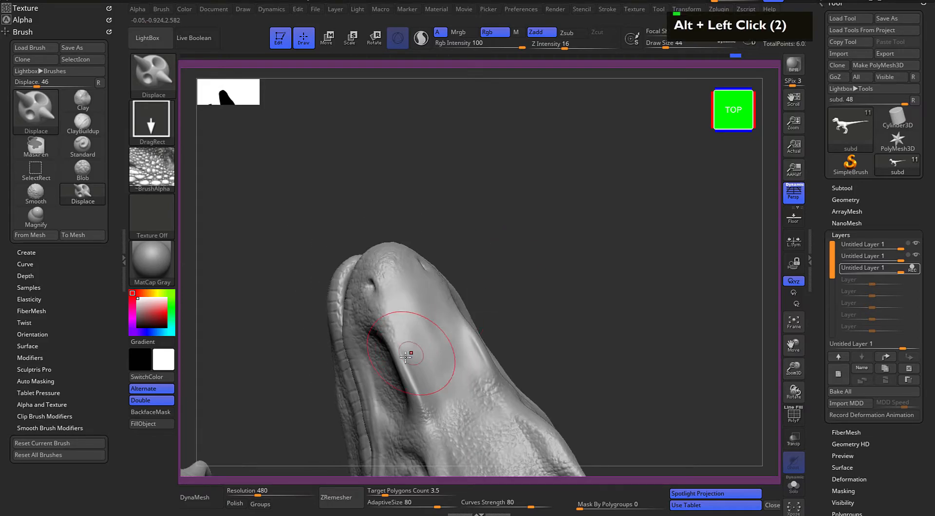
alt+drag(545, 303, 507, 265)
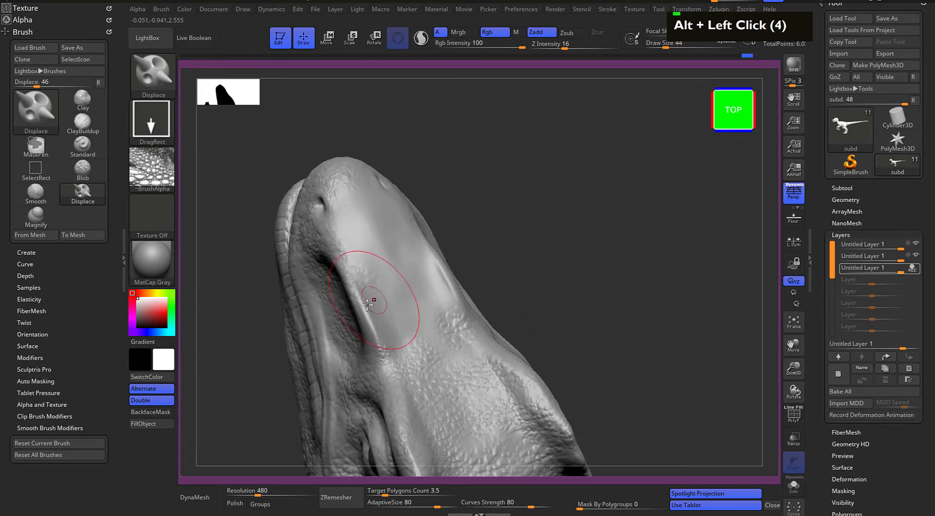
drag(373, 324, 363, 292)
drag(412, 320, 399, 291)
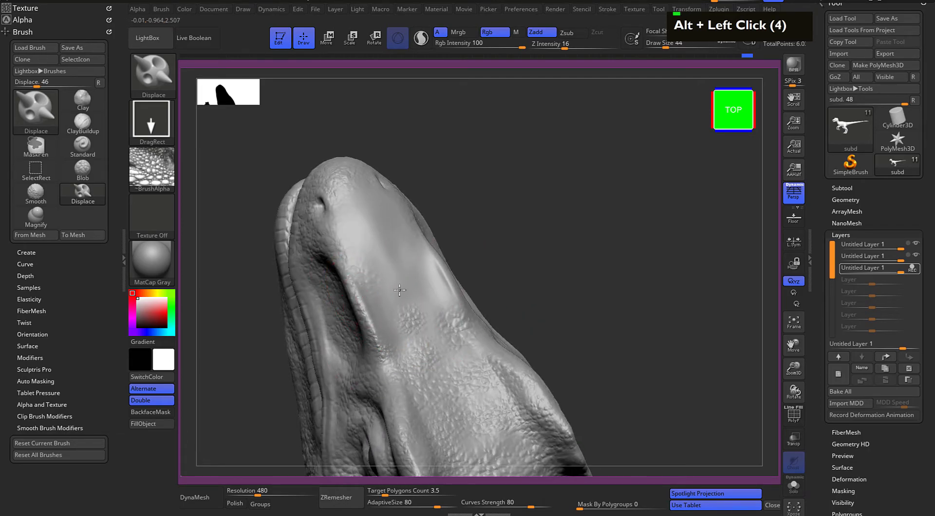
Set Draw Size to 29 and stamp smaller bump scales on the front of the snout around the nostrils
mouse_move(538, 238)
alt+mouse_down()
mouse_move(537, 228)
mouse_move(526, 234)
alt+mouse_up()
key(space)
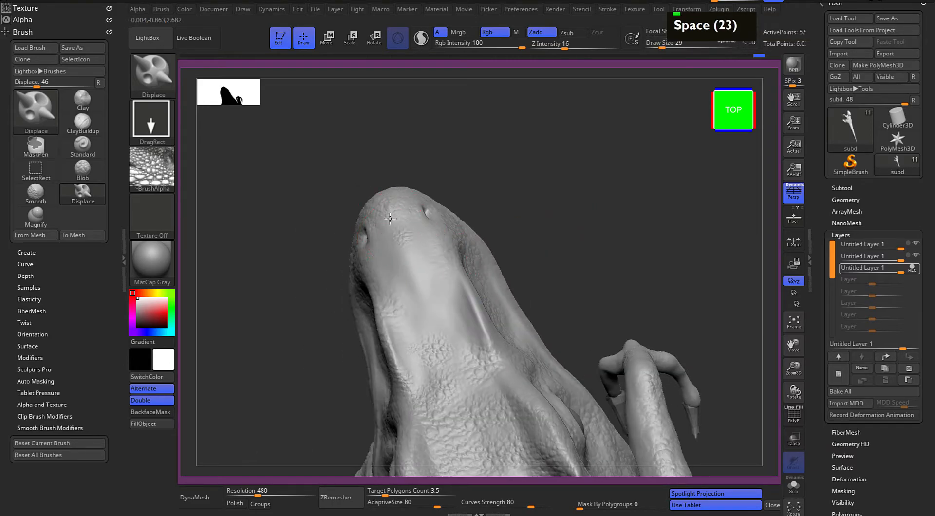
drag(379, 220, 379, 255)
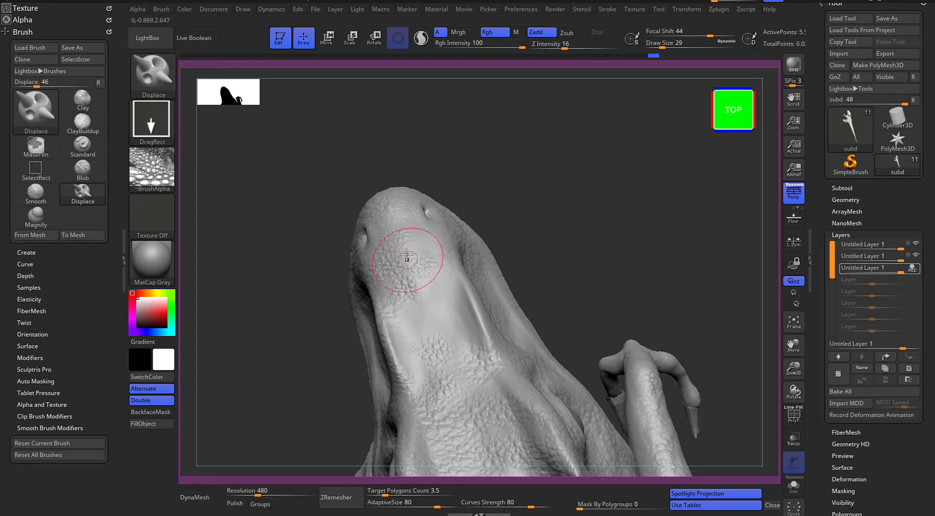
drag(410, 225, 434, 253)
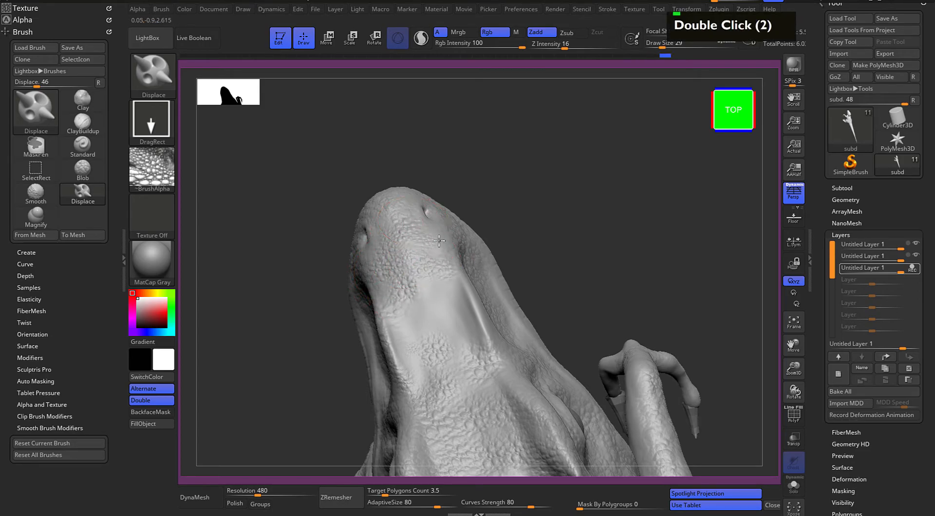
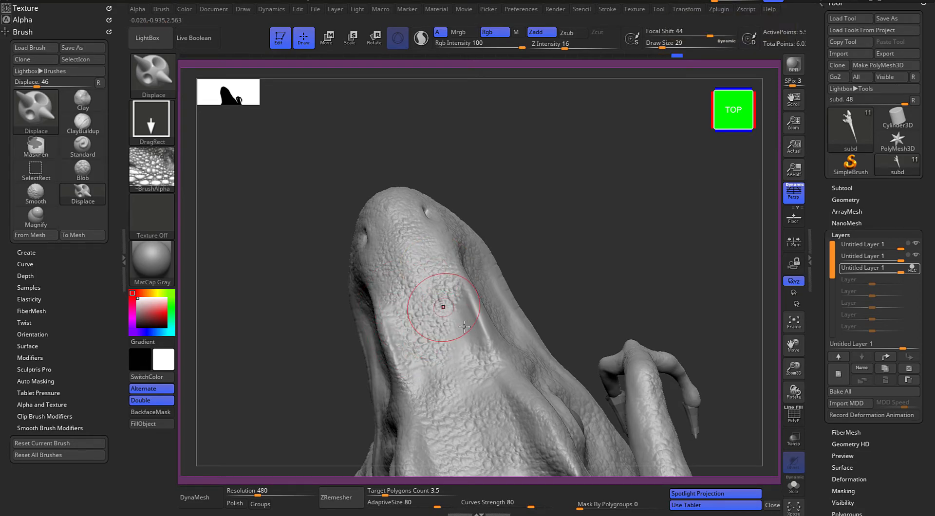
Stamp the remaining bump scales over the bridge of the snout, up to the nasal ridges
drag(481, 309, 475, 311)
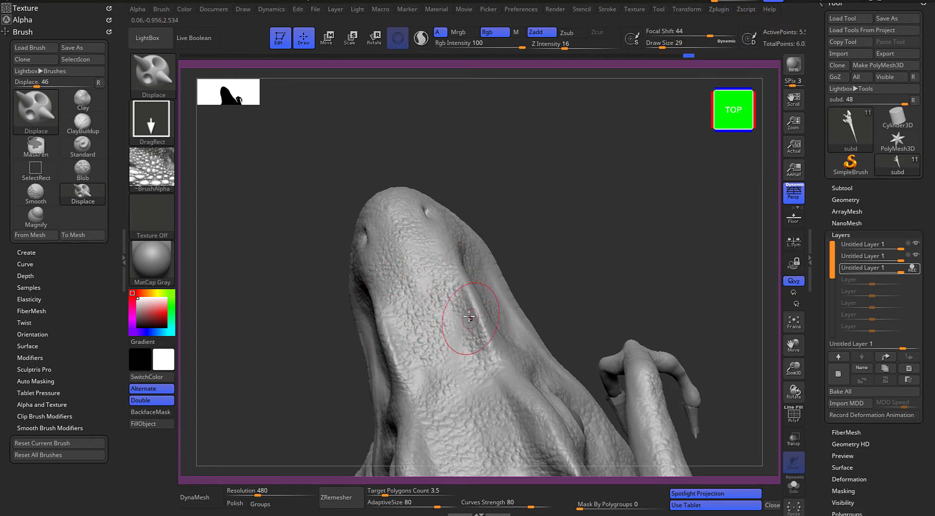
drag(558, 258, 509, 280)
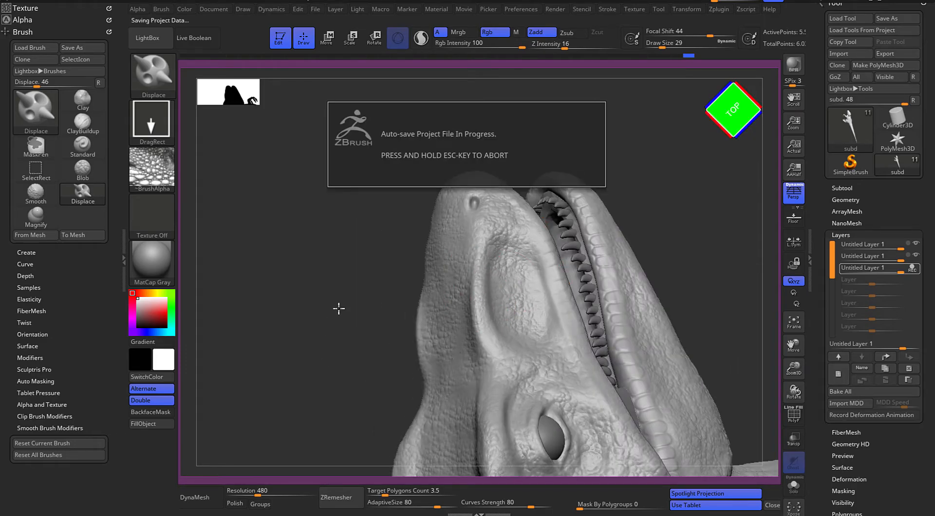
alt+drag(302, 288, 302, 267)
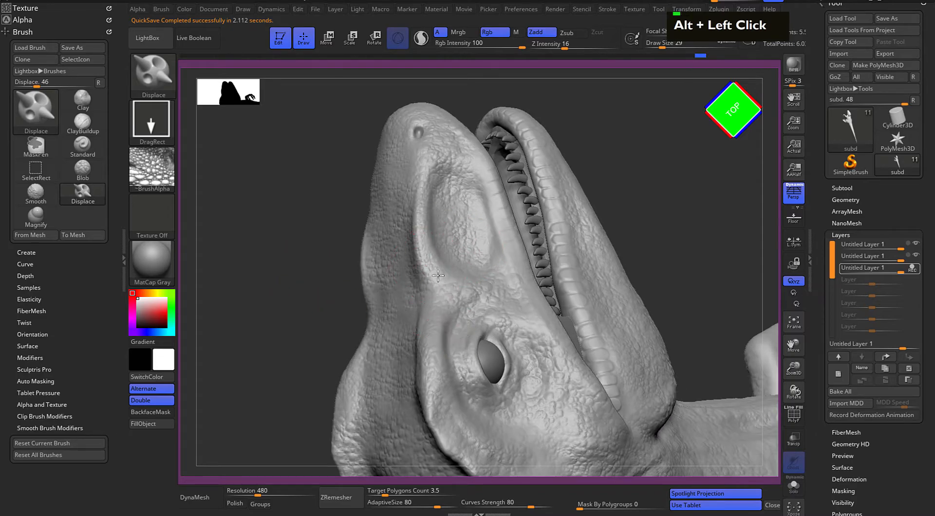
drag(310, 315, 289, 302)
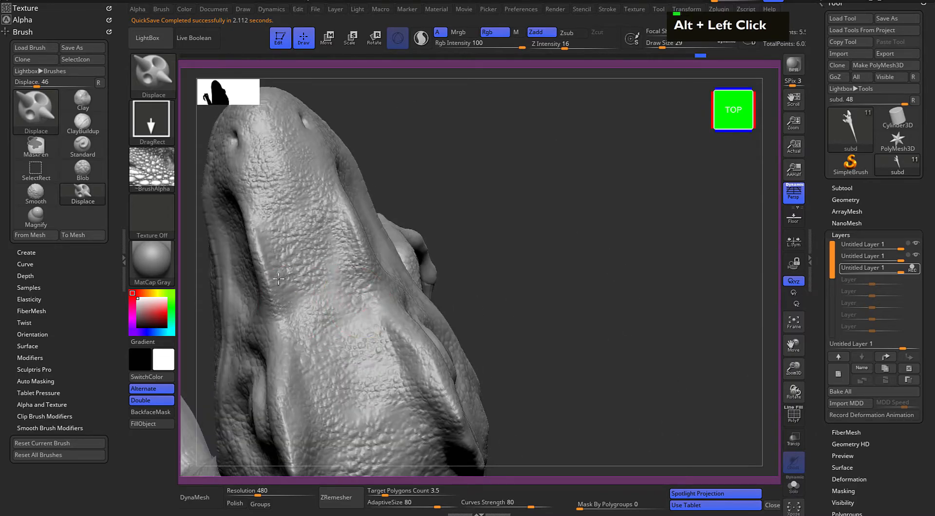
Mask the right upper lip with Draw Size 12 and stamp finer bump scales on the side of the snout above it
alt+drag(565, 267, 576, 241)
alt+drag(542, 200, 551, 250)
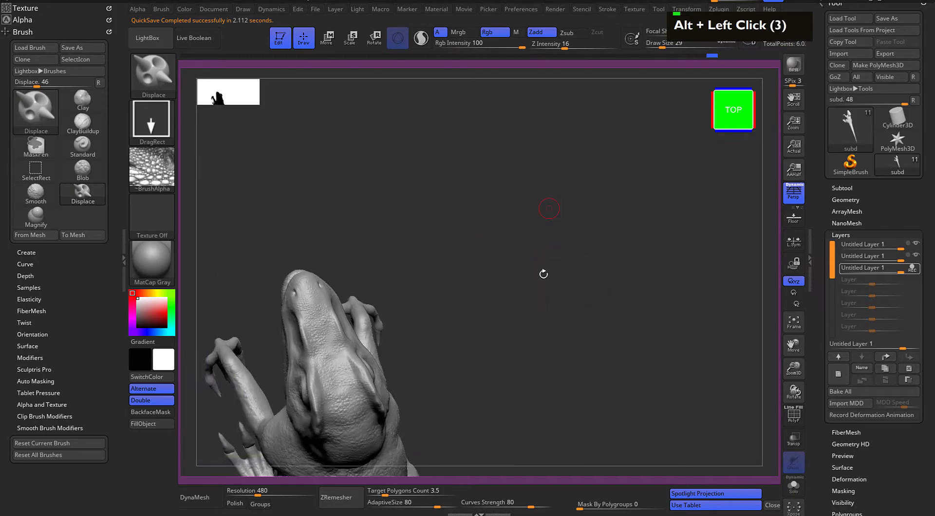
drag(477, 209, 439, 225)
shift+drag(521, 222, 466, 311)
alt+drag(429, 390, 576, 199)
drag(586, 203, 557, 209)
alt+drag(280, 329, 344, 419)
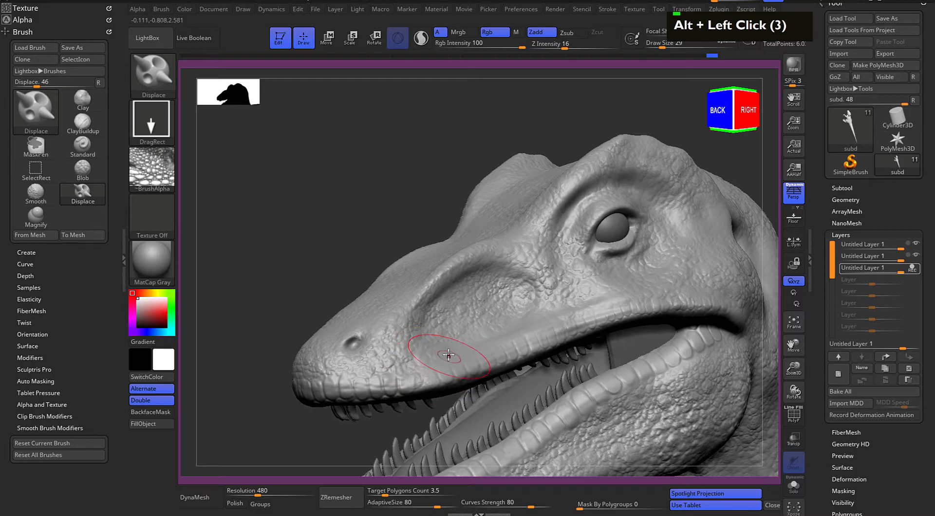
alt+drag(317, 302, 304, 269)
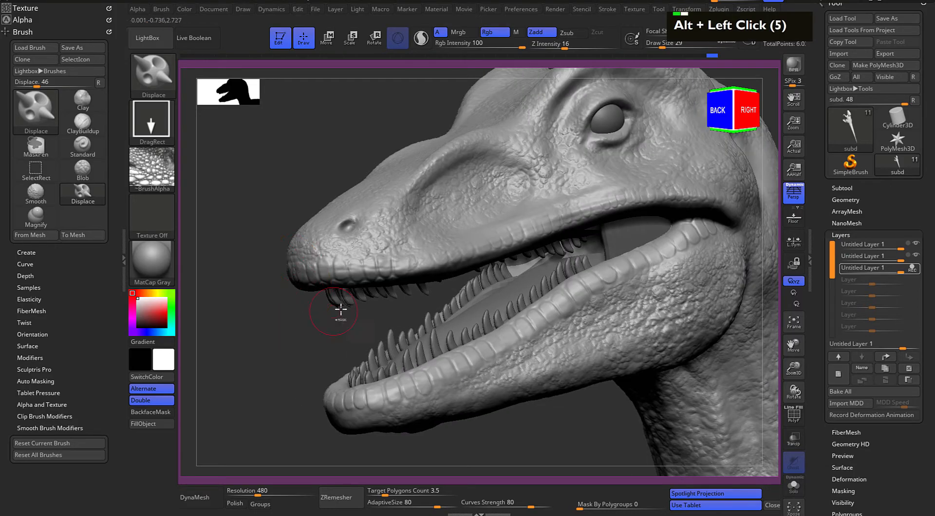
key(space)
drag(420, 300, 409, 300)
drag(325, 331, 288, 335)
key(ctrl+z)
key(space)
mouse_move(439, 262)
mouse_down()
mouse_move(400, 271)
mouse_move(463, 256)
mouse_up()
mouse_move(382, 273)
ctrl+mouse_down()
mouse_move(485, 262)
mouse_move(585, 216)
mouse_move(531, 232)
ctrl+mouse_up()
drag(290, 294, 286, 291)
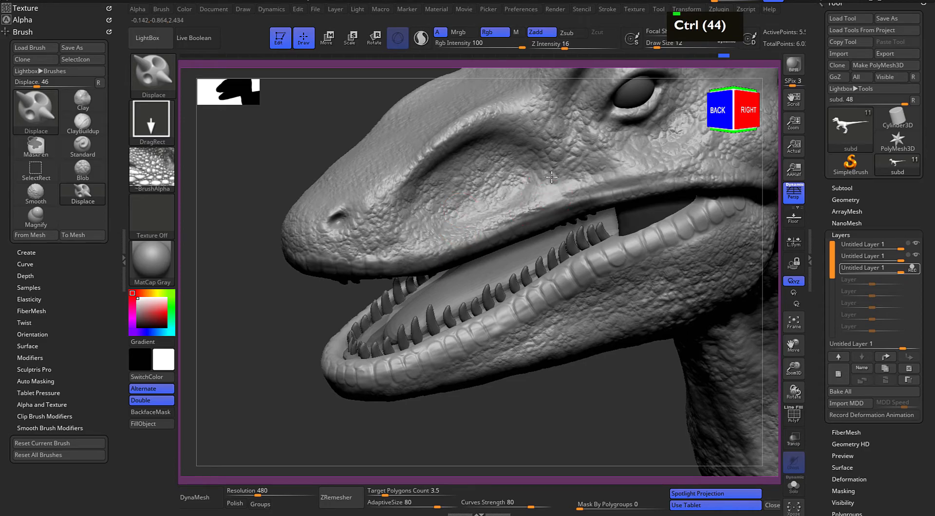
Mask the right lower lip from the mouth corner forward and stamp bump scales across the lower jaw
alt+drag(487, 402, 487, 341)
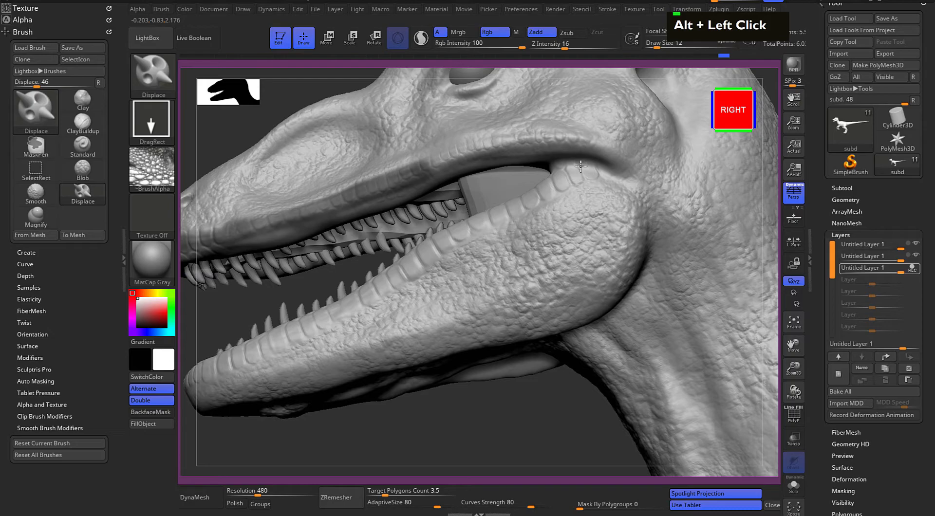
mouse_move(596, 169)
ctrl+mouse_down()
mouse_move(431, 250)
mouse_move(438, 241)
mouse_move(373, 300)
mouse_move(434, 241)
mouse_move(355, 305)
ctrl+mouse_up()
mouse_move(467, 432)
alt+mouse_down()
mouse_move(411, 376)
mouse_move(419, 361)
mouse_move(402, 354)
mouse_move(386, 407)
mouse_move(563, 154)
alt+mouse_up()
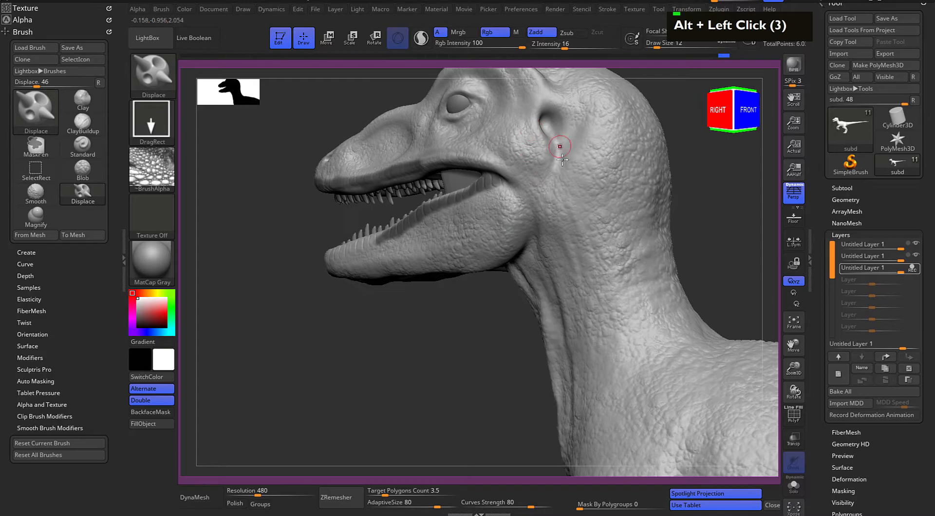
Stamp the bump scales over the back of the head and down the nape to the base of the neck
alt+drag(677, 210, 515, 204)
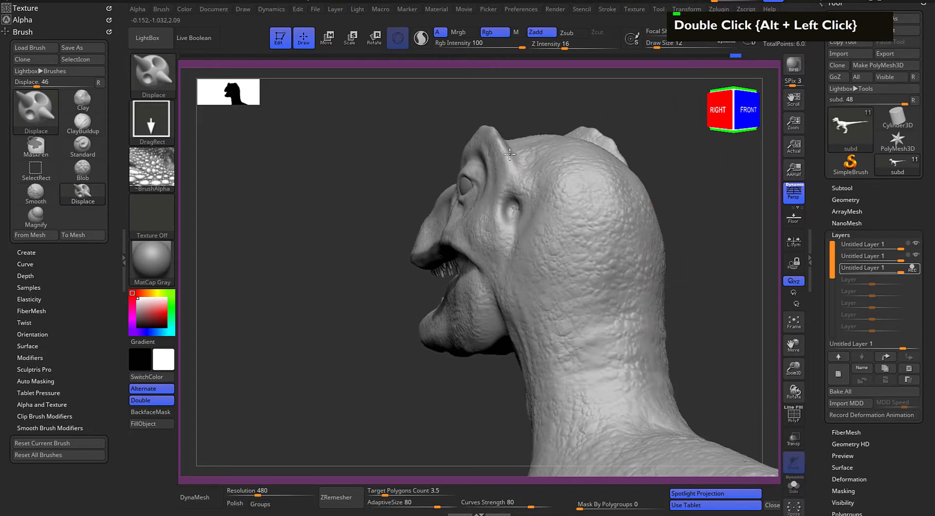
alt+drag(705, 218, 639, 205)
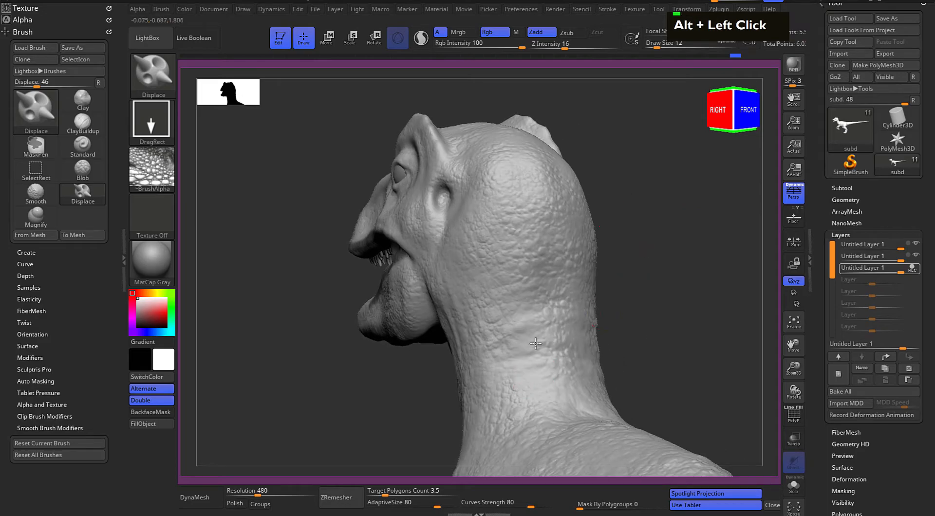
alt+drag(611, 267, 511, 369)
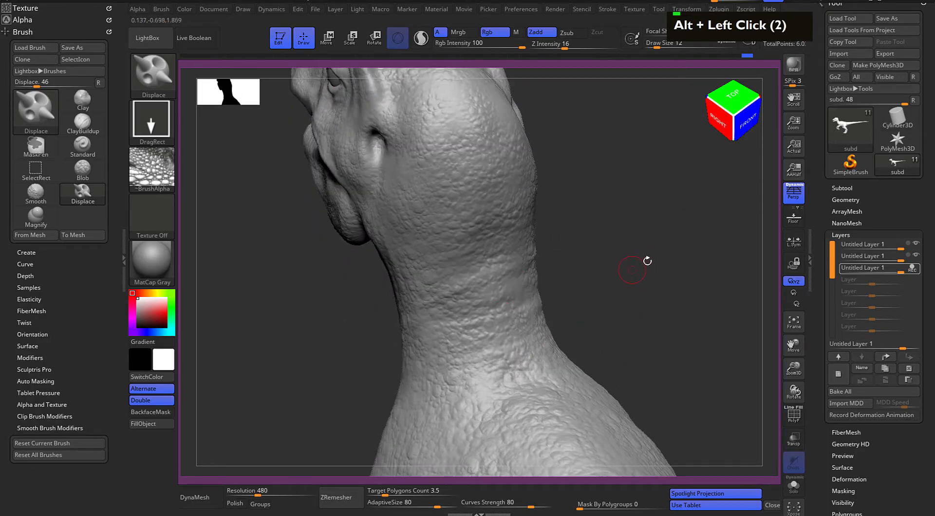
drag(647, 263, 648, 309)
Stamp the bump scales on the left side of the head behind the ear and along the neck
alt+drag(694, 284, 562, 224)
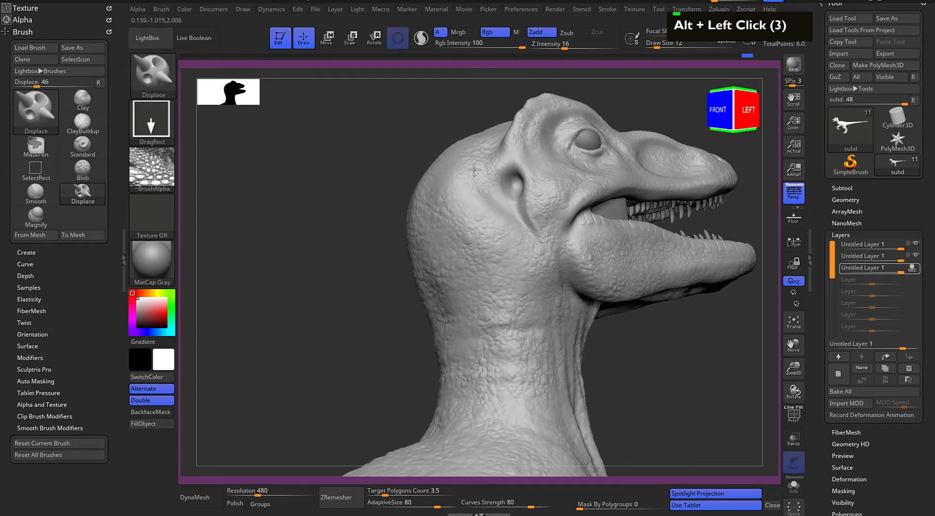
drag(653, 352, 674, 373)
alt+drag(675, 373, 384, 208)
alt+drag(576, 211, 486, 232)
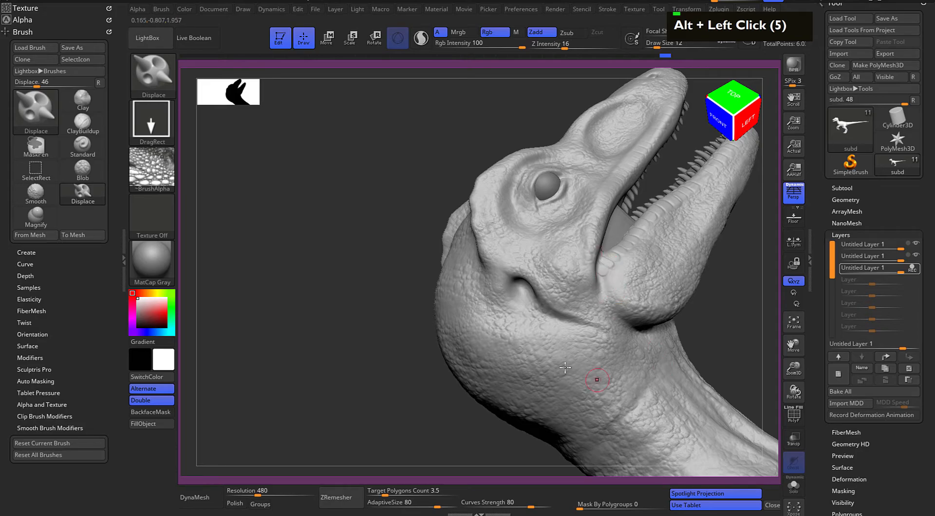
Mask the rear of the left lower lip and stamp bump scales on the left cheek and lower jaw
key(f)
drag(646, 289, 492, 312)
alt+drag(630, 176, 682, 335)
drag(609, 336, 674, 314)
mouse_move(674, 315)
alt+mouse_down()
mouse_move(594, 185)
mouse_move(720, 320)
alt+mouse_up()
alt+drag(656, 190, 635, 104)
mouse_move(331, 296)
ctrl+mouse_down()
mouse_move(326, 283)
mouse_move(324, 297)
mouse_move(433, 338)
mouse_move(346, 284)
mouse_move(430, 345)
ctrl+mouse_up()
drag(309, 312, 300, 293)
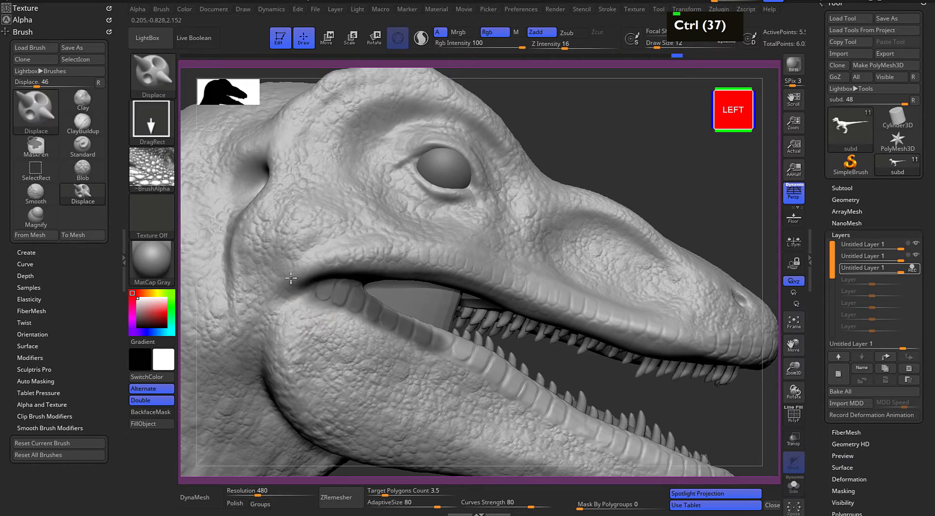
Mask the left upper lip toward the snout and stamp bump scales above it and in the hollow before the eye
mouse_move(316, 256)
ctrl+mouse_down()
mouse_move(434, 254)
mouse_move(407, 259)
mouse_move(503, 280)
ctrl+mouse_up()
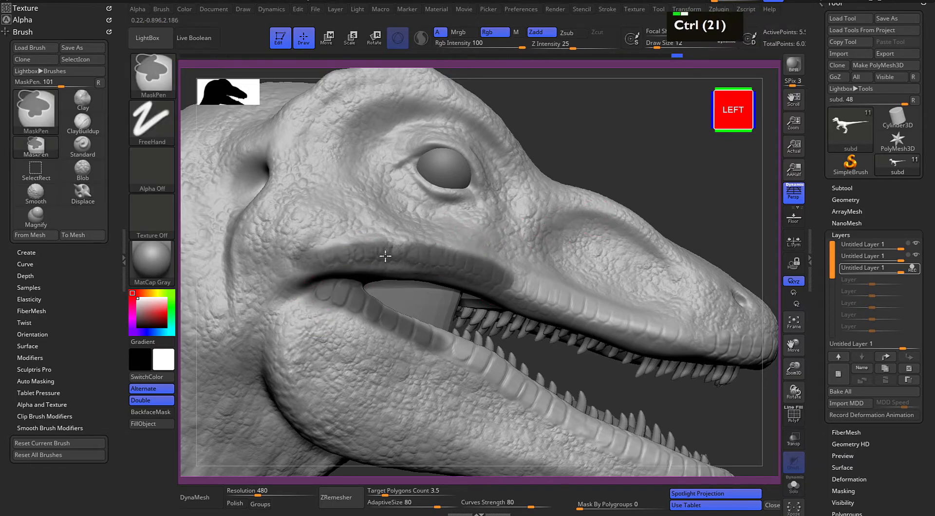
drag(660, 163, 713, 168)
alt+drag(714, 168, 624, 163)
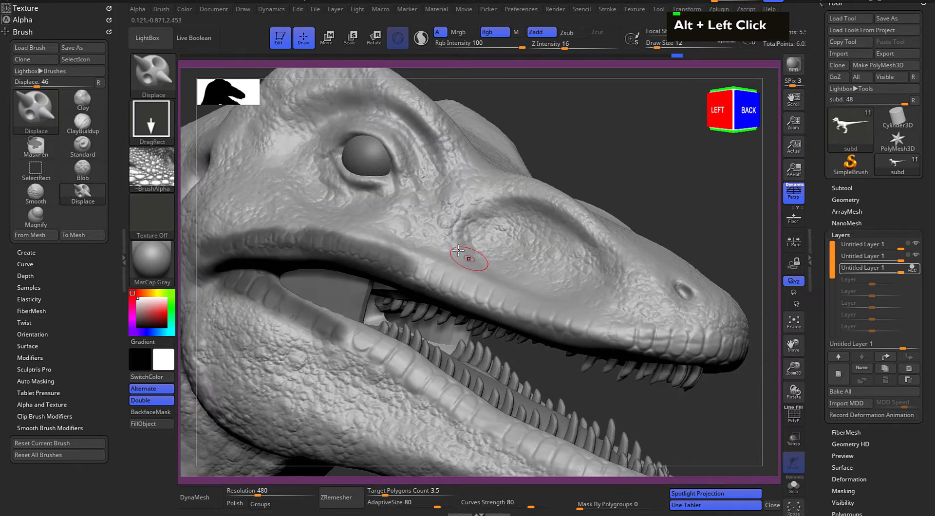
mouse_move(423, 273)
ctrl+mouse_down()
mouse_move(475, 292)
mouse_move(487, 284)
ctrl+mouse_up()
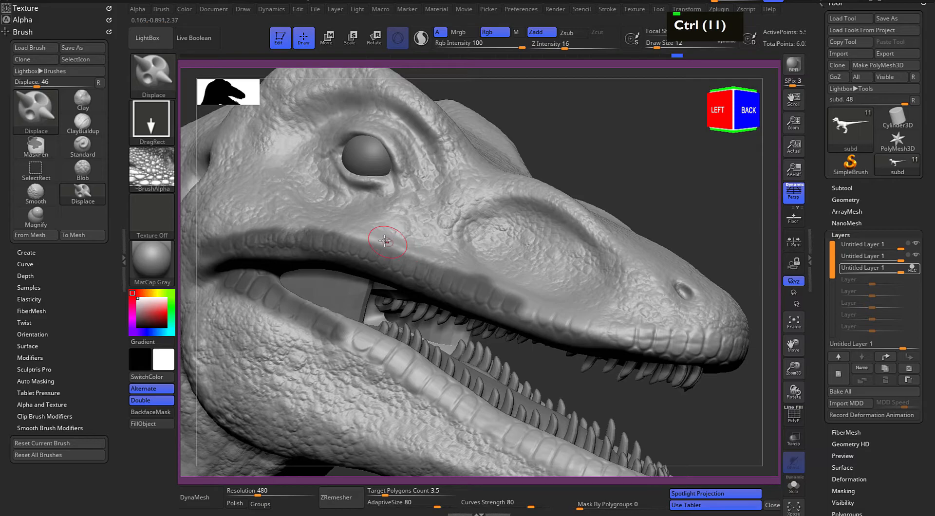
alt+drag(591, 182, 429, 131)
ctrl+drag(346, 270, 507, 292)
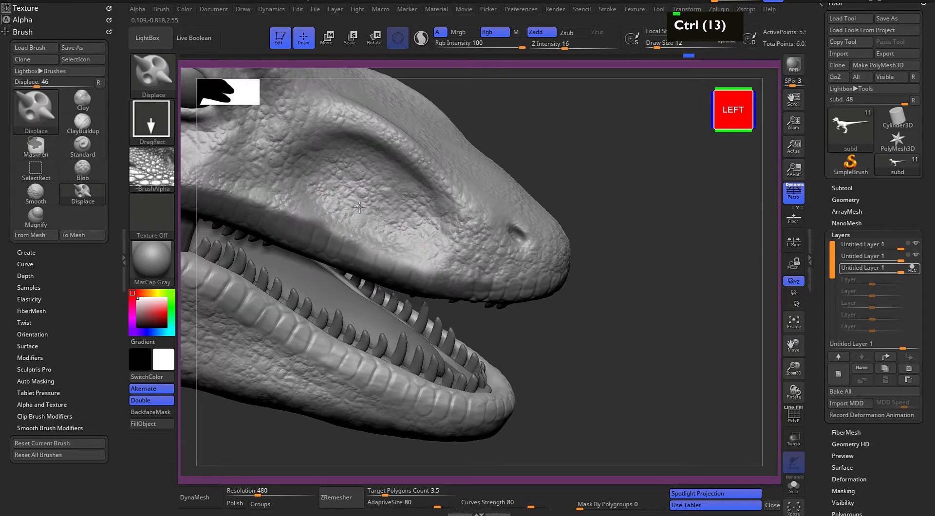
ctrl+click(371, 258)
mouse_move(634, 249)
mouse_down()
mouse_move(614, 234)
mouse_move(585, 244)
mouse_up()
mouse_move(352, 308)
ctrl+mouse_down()
mouse_move(421, 313)
mouse_move(352, 317)
ctrl+mouse_up()
Examine the scale detailing on the head and body from several angles
drag(570, 219, 520, 201)
mouse_move(520, 201)
alt+mouse_down()
mouse_move(613, 283)
mouse_move(721, 293)
alt+mouse_up()
alt+drag(546, 194, 696, 197)
drag(670, 129, 707, 200)
alt+drag(682, 190, 568, 115)
alt+drag(564, 128, 503, 74)
alt+drag(484, 438, 507, 320)
drag(614, 363, 525, 303)
alt+drag(505, 338, 635, 334)
alt+drag(638, 385, 554, 309)
alt+drag(598, 193, 498, 193)
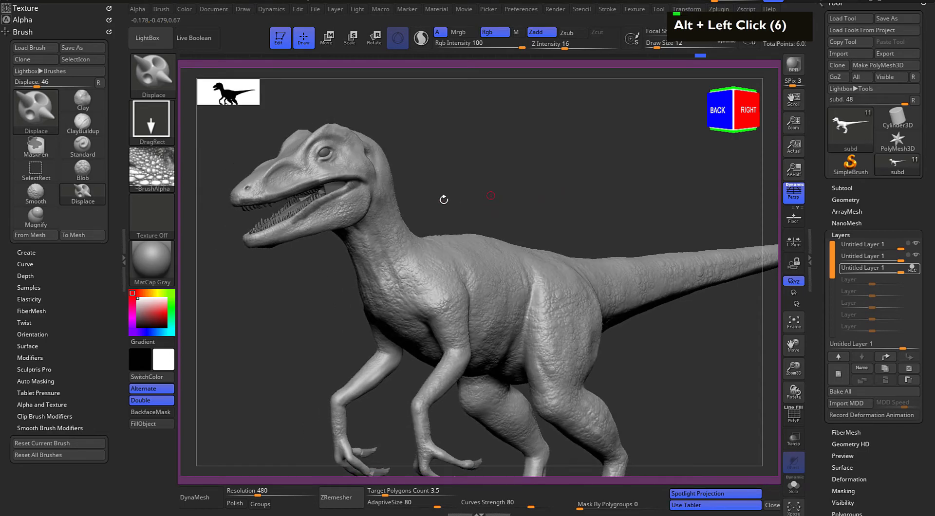
Replace the brush alpha with Crocodile_SmallScales.psd from the Reptiple_brushes alpha folder
click(152, 170)
click(197, 178)
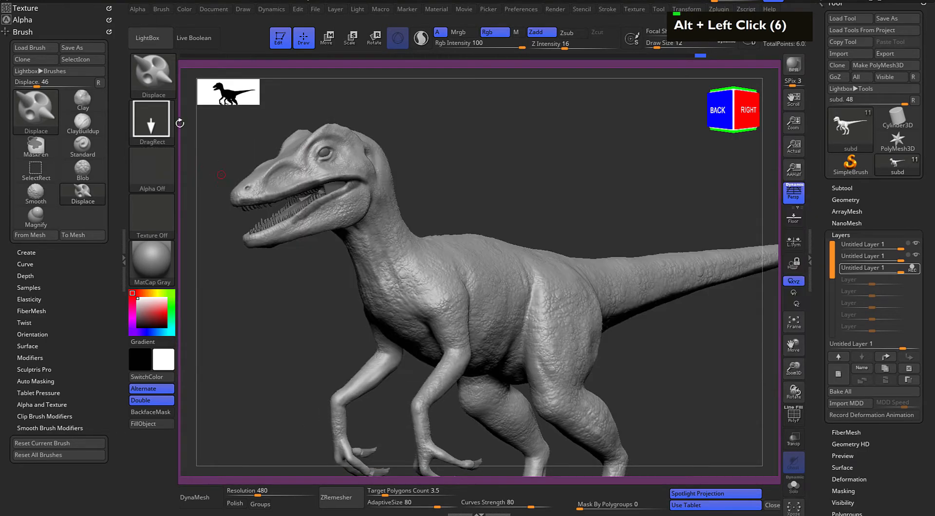
click(148, 38)
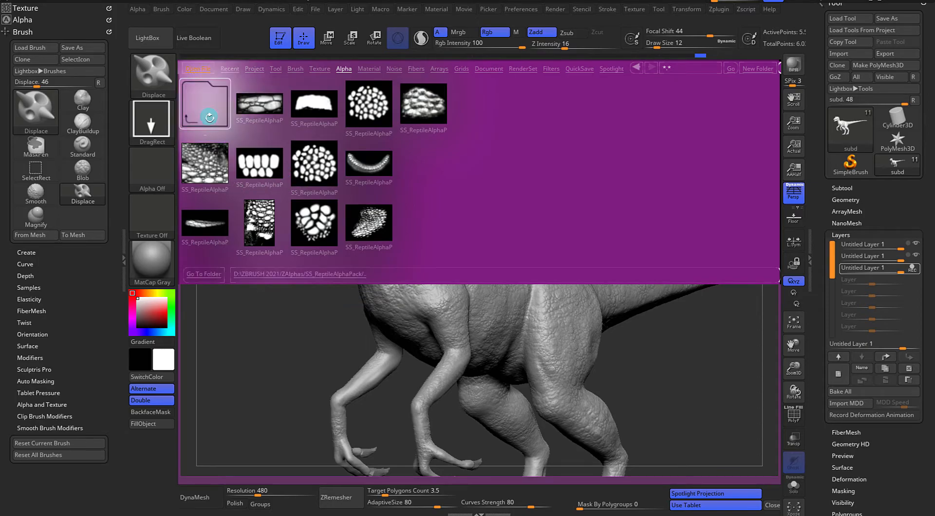
double_click(205, 106)
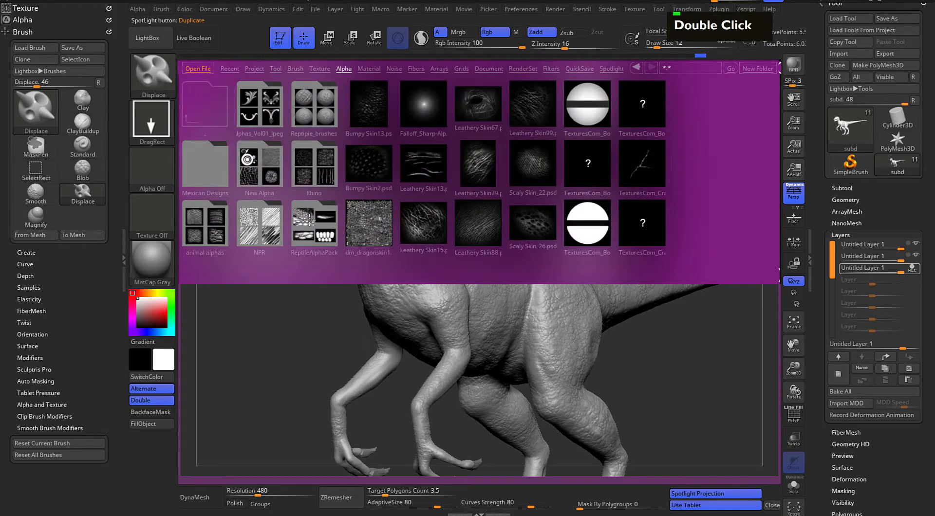
double_click(312, 160)
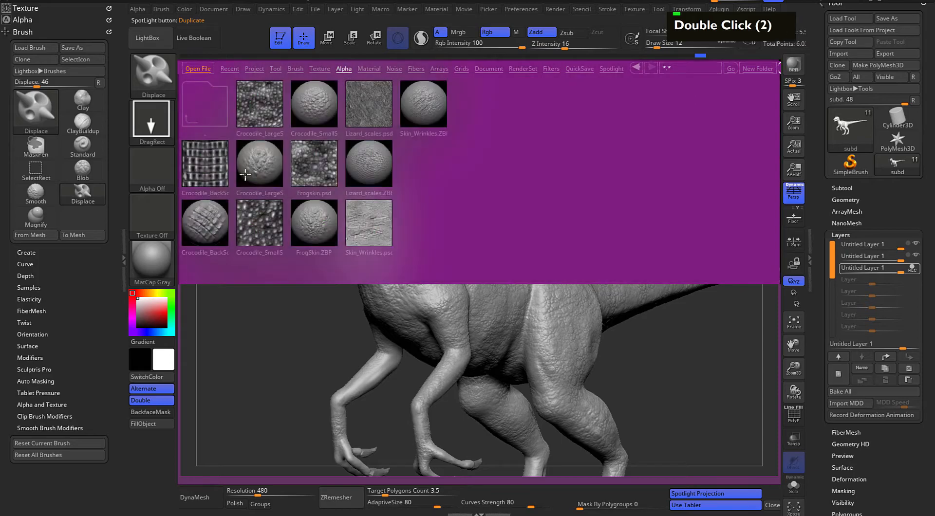
click(262, 112)
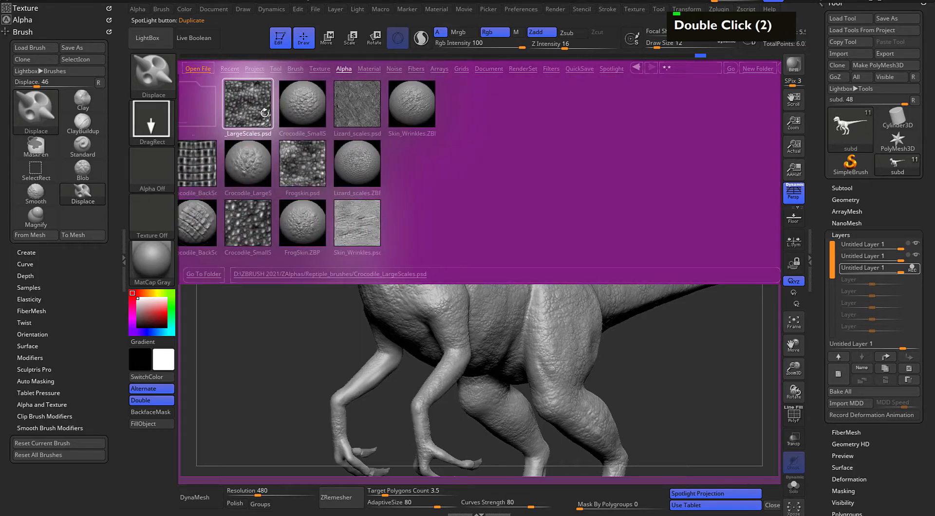
double_click(253, 111)
double_click(247, 217)
double_click(249, 226)
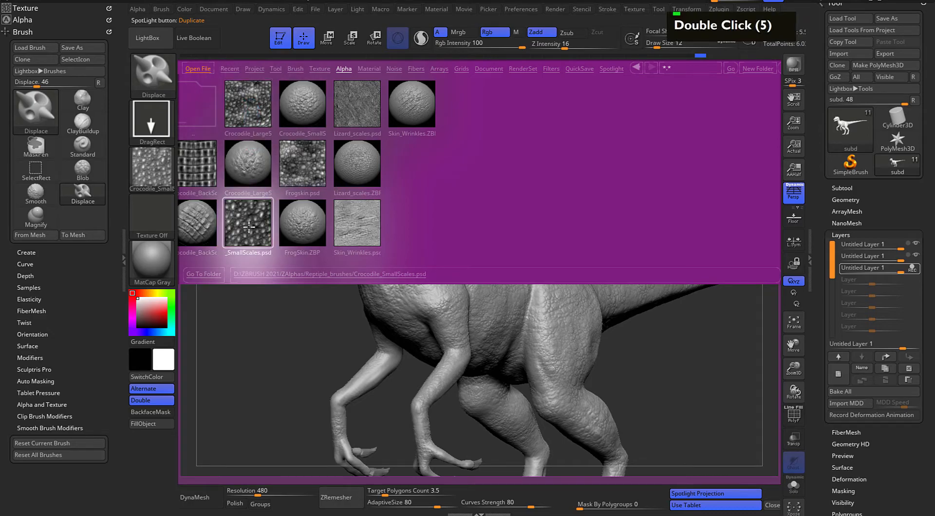
click(156, 43)
Add a fourth sculpt layer, then set Draw Size to 62 with symmetry on for stamping the body
drag(515, 180, 483, 246)
mouse_move(544, 188)
alt+mouse_down()
mouse_move(490, 162)
mouse_move(483, 149)
mouse_move(490, 147)
mouse_move(464, 136)
alt+mouse_up()
key(space)
mouse_move(515, 173)
alt+mouse_down()
mouse_move(481, 159)
mouse_move(501, 157)
mouse_move(503, 183)
alt+mouse_up()
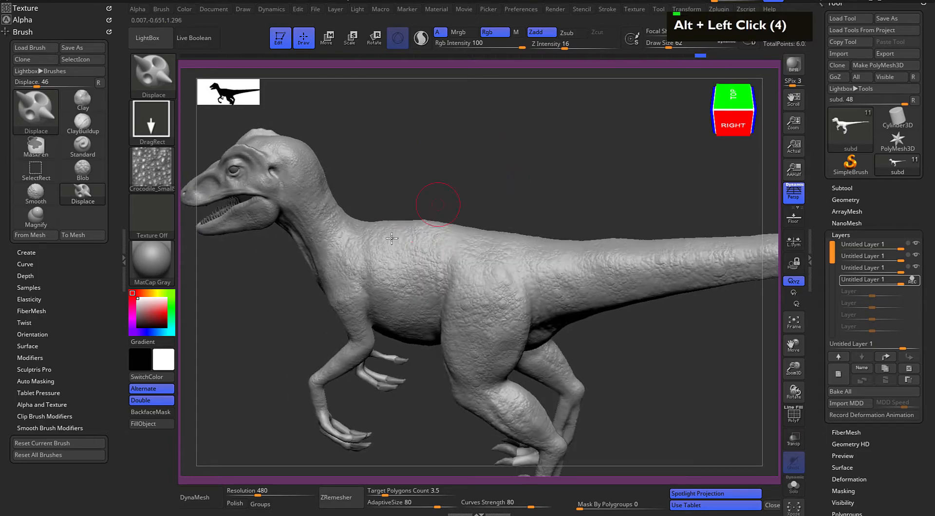
key(x)
Try a stamp of the small crocodile scales on the flank
drag(388, 200, 389, 222)
drag(363, 273, 434, 279)
key(ctrl+z)
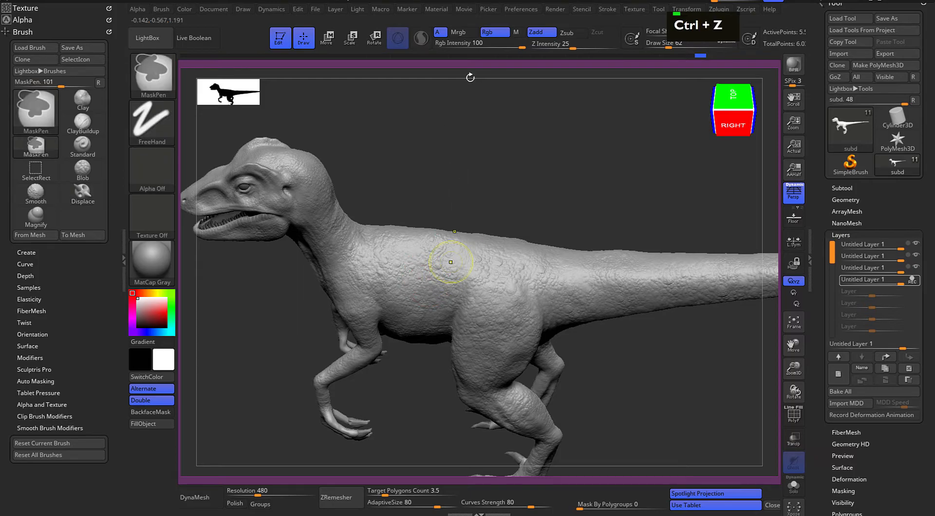
Try stronger crocodile scale stamps along the back, flank and hip with Z Intensity 30
drag(565, 44, 579, 45)
drag(530, 192, 527, 168)
drag(382, 269, 405, 275)
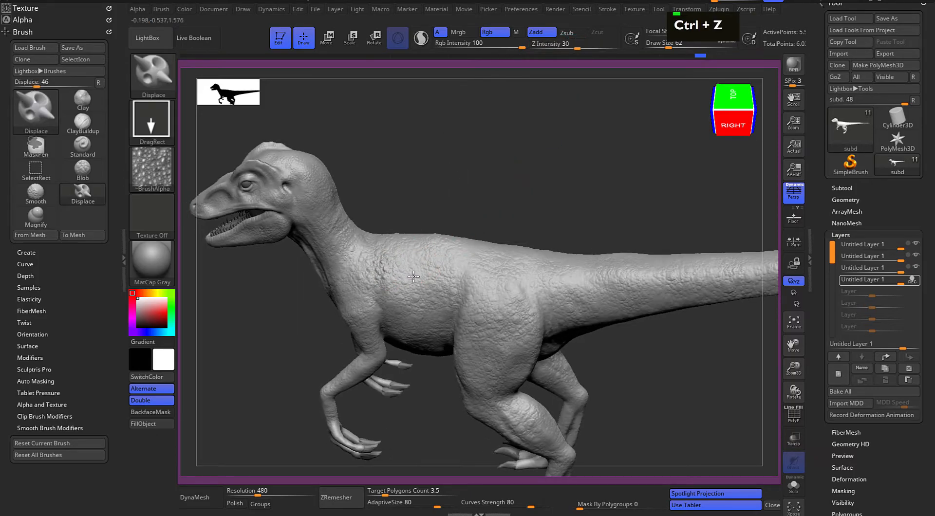
drag(487, 208, 497, 188)
drag(446, 277, 471, 281)
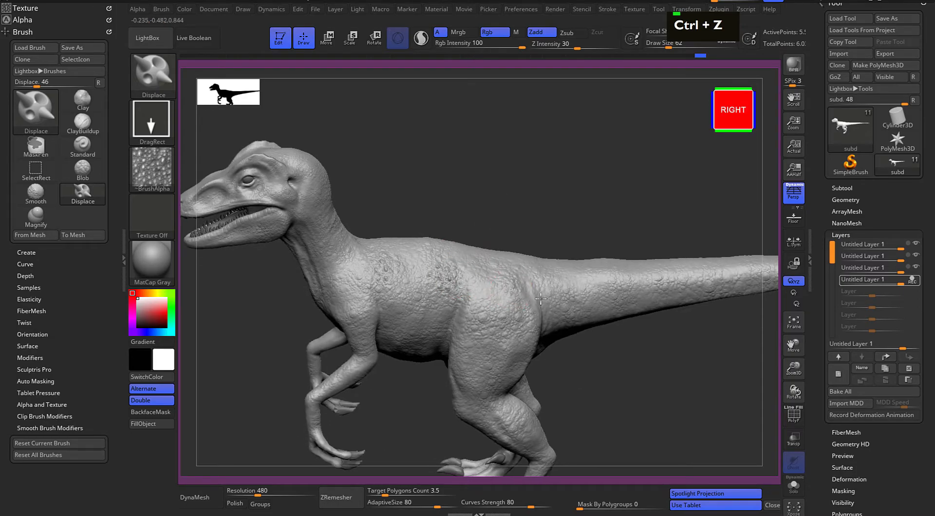
alt+drag(606, 194, 514, 234)
alt+drag(438, 190, 560, 178)
key(ctrl+z)
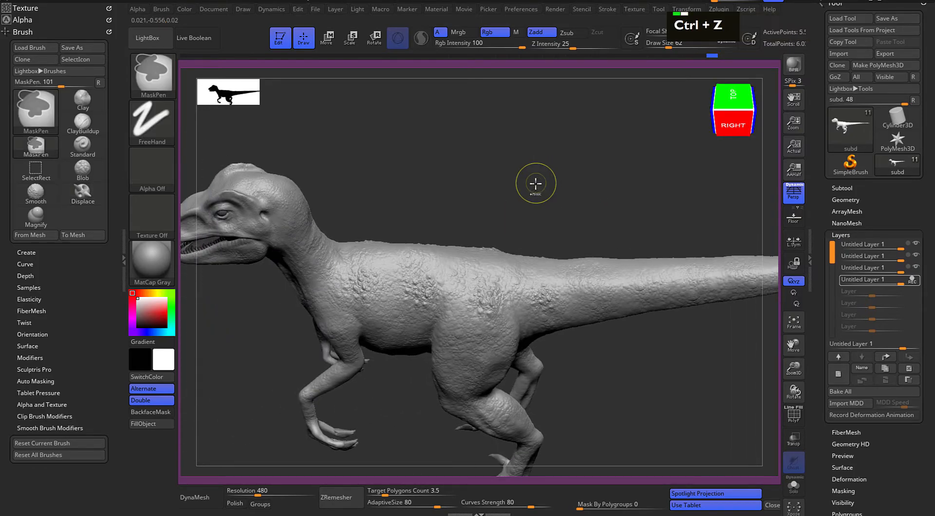
key(ctrl+z)
key(ctrl+z)
key(ctrl+z)
Set Z Intensity to 16 and stamp the small crocodile scales over the back, hip, thigh and tail base
drag(569, 43, 571, 41)
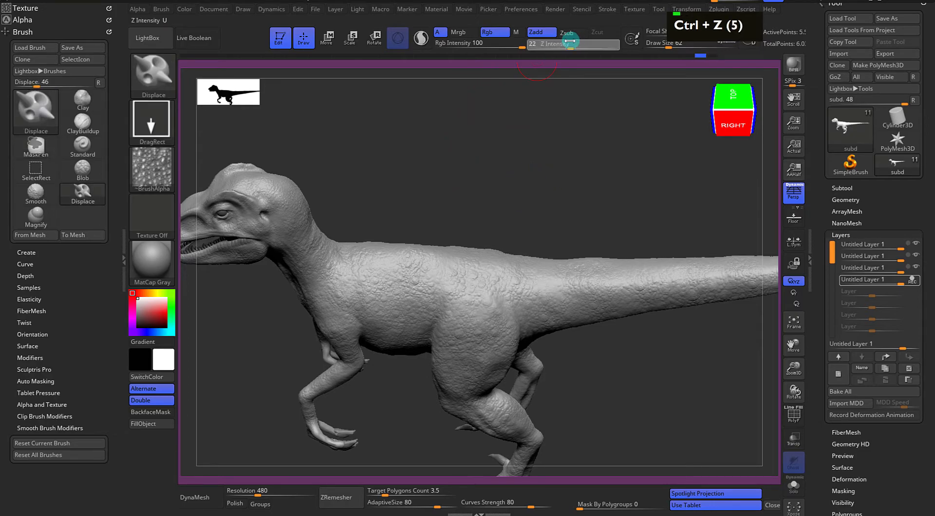
alt+drag(461, 169, 525, 154)
alt+drag(524, 154, 515, 171)
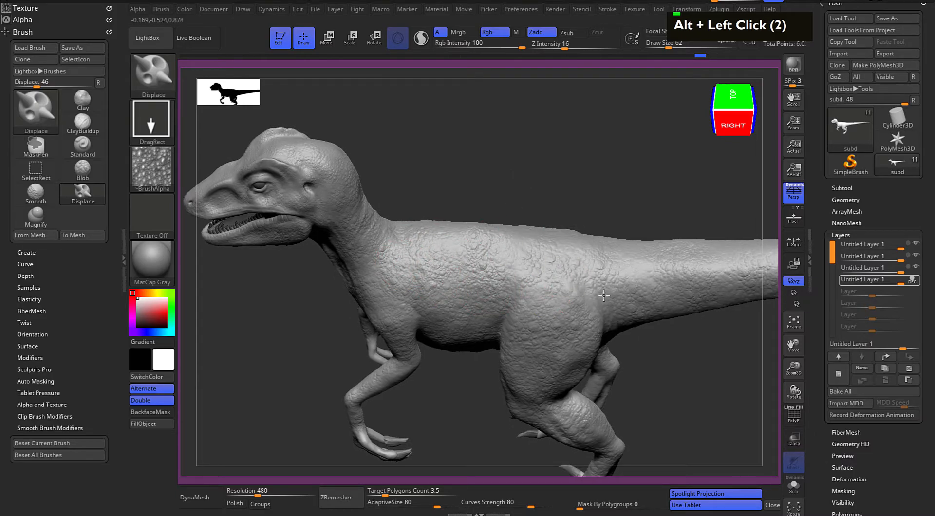
alt+drag(663, 353, 589, 311)
drag(591, 375, 580, 304)
drag(599, 273, 586, 304)
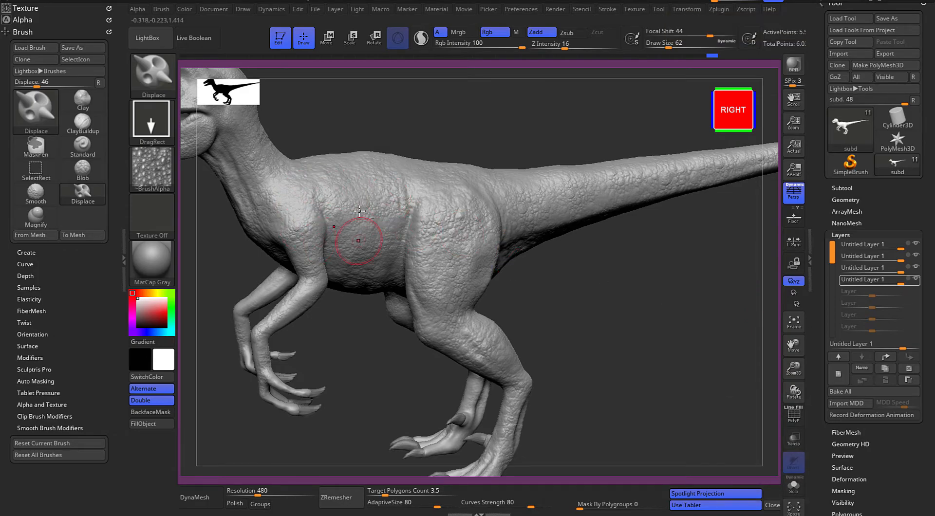
Lower the intensity of the first sculpt layer to about 0.49 to soften its skin texture over the body
click(898, 247)
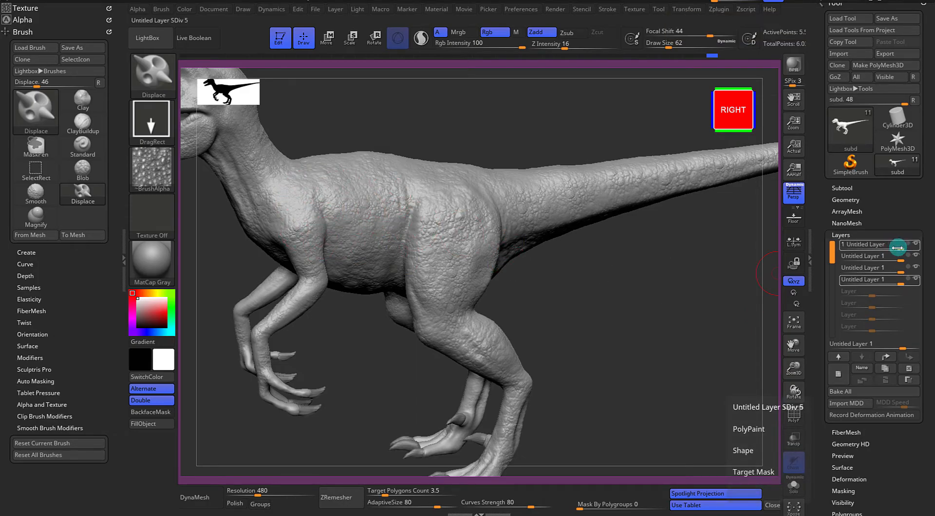
drag(895, 248, 894, 248)
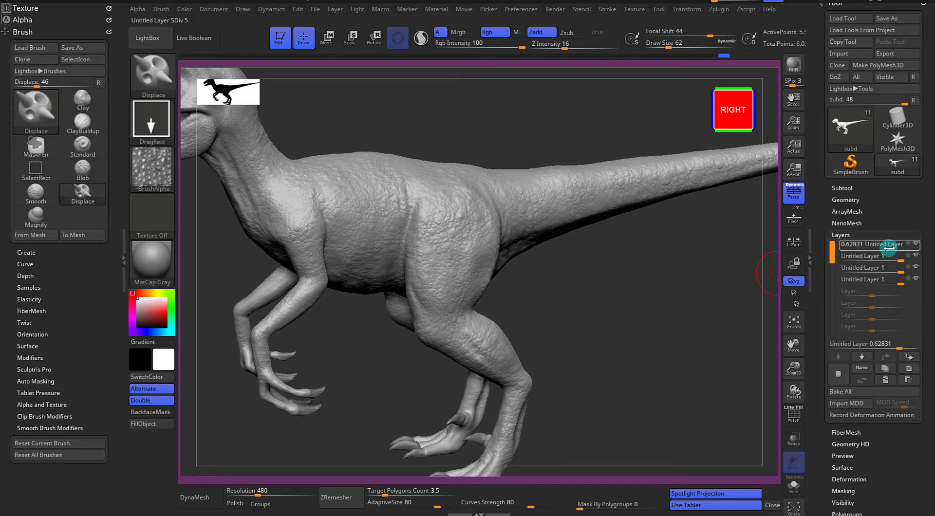
drag(888, 249, 887, 249)
alt+drag(670, 282, 730, 358)
drag(520, 169, 530, 168)
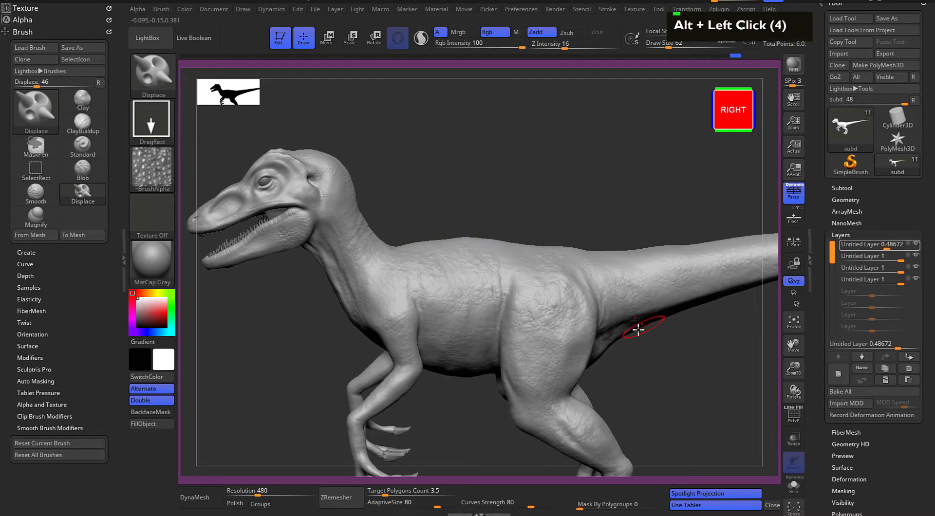
Resume recording on the fourth layer and stamp crocodile scales over the shoulder, flank, thigh and side of the tail base
click(907, 281)
alt+drag(487, 162, 473, 230)
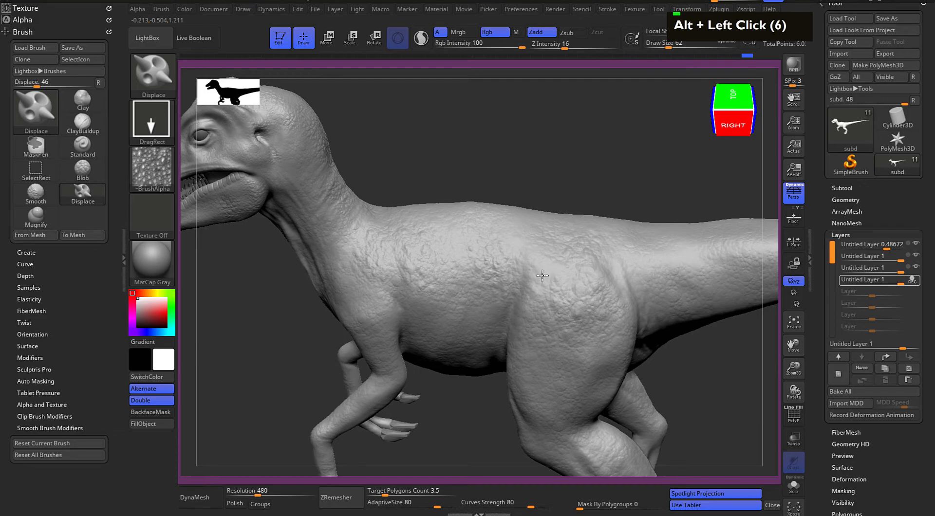
alt+click(532, 301)
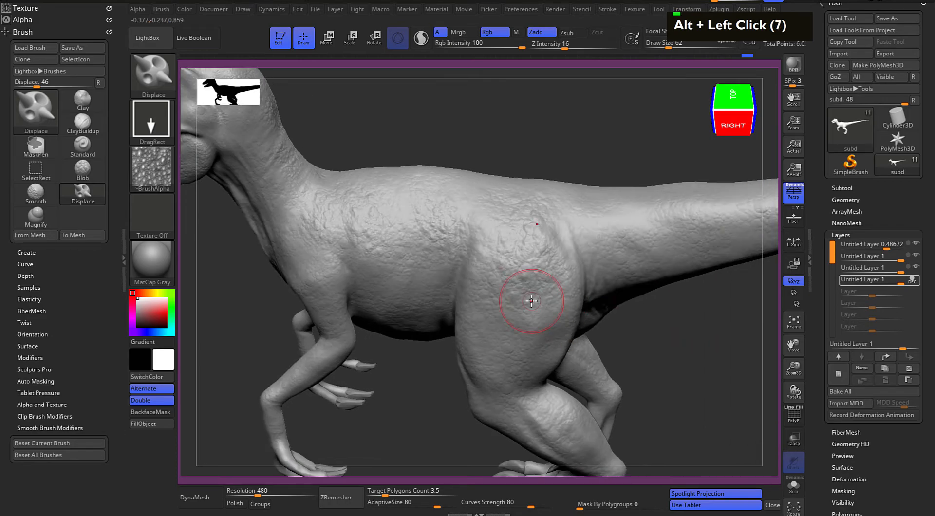
drag(385, 128, 455, 151)
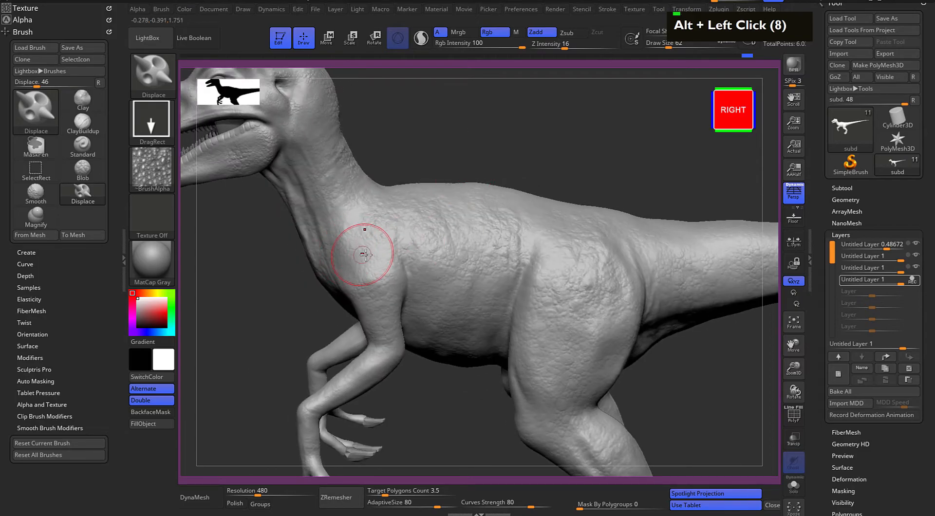
drag(531, 176, 500, 181)
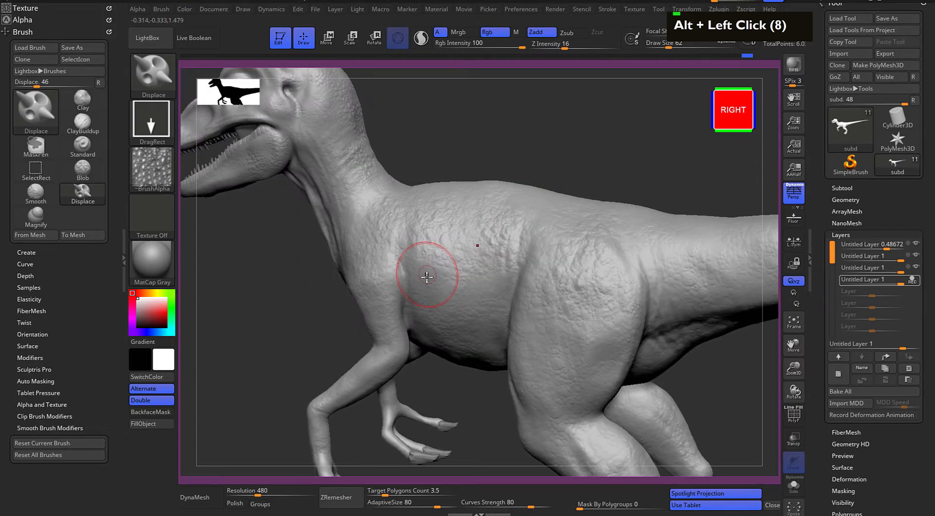
alt+drag(586, 167, 474, 297)
alt+drag(653, 381, 455, 267)
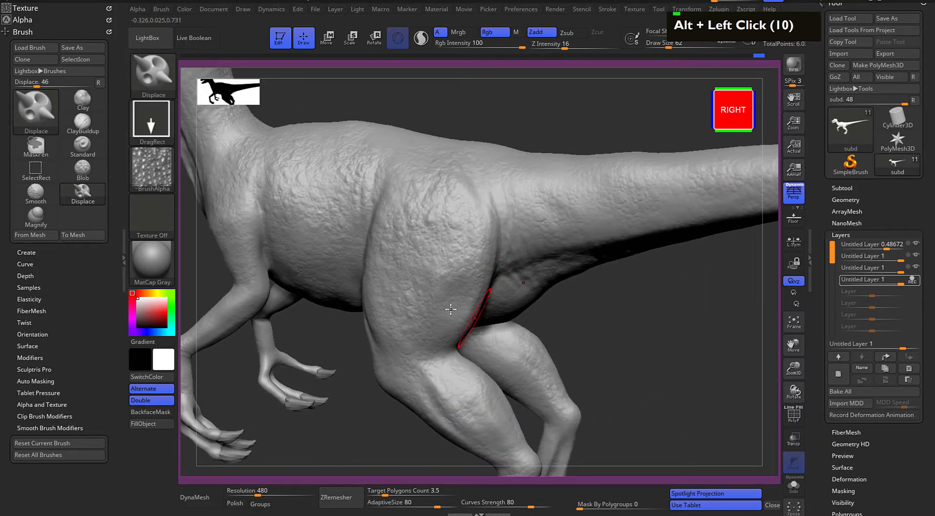
alt+drag(564, 120, 460, 238)
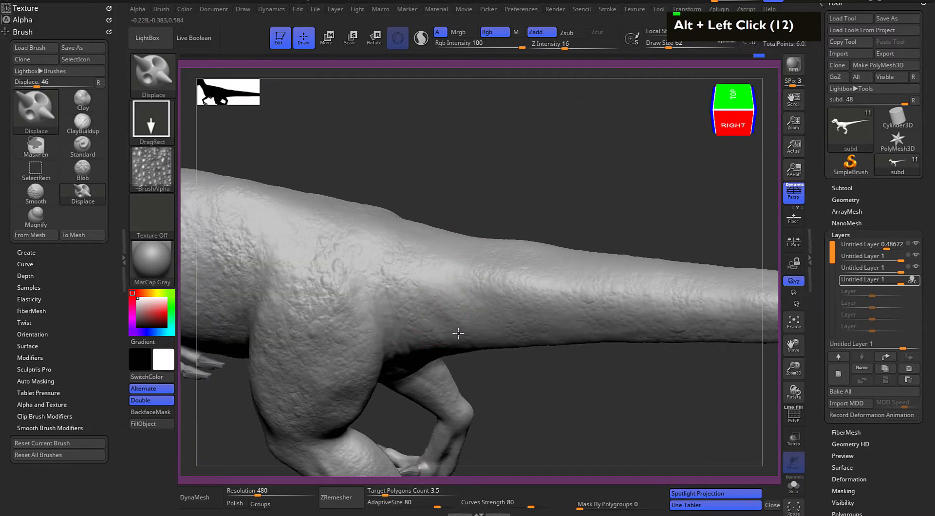
Toggle symmetry and stamp crocodile scales along the top of the back, the hips and the tail base
alt+drag(355, 156, 553, 228)
double_click(521, 192)
key(x)
drag(489, 182, 478, 251)
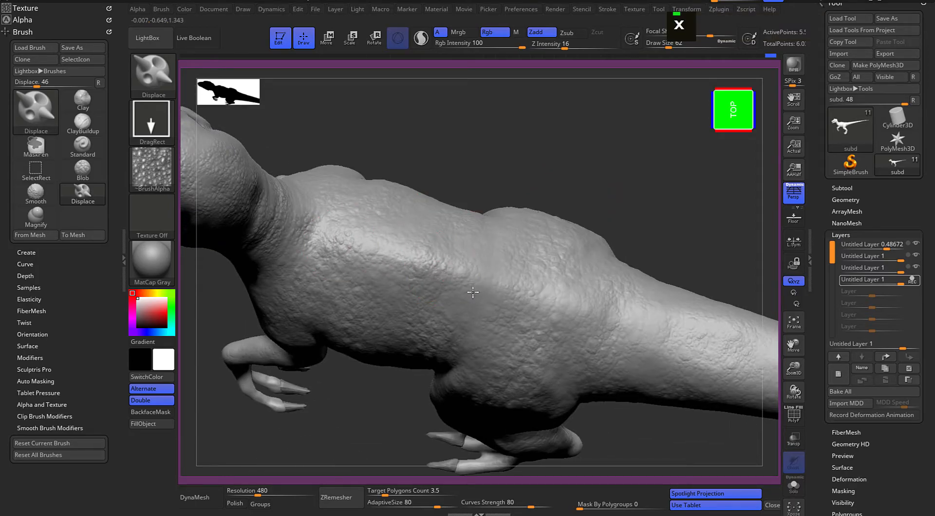
alt+drag(552, 200, 414, 236)
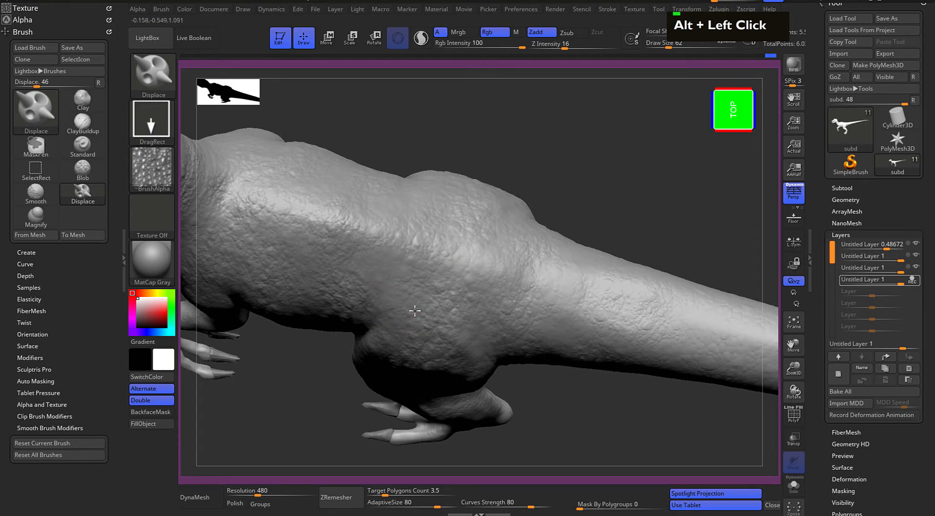
alt+drag(579, 170, 512, 164)
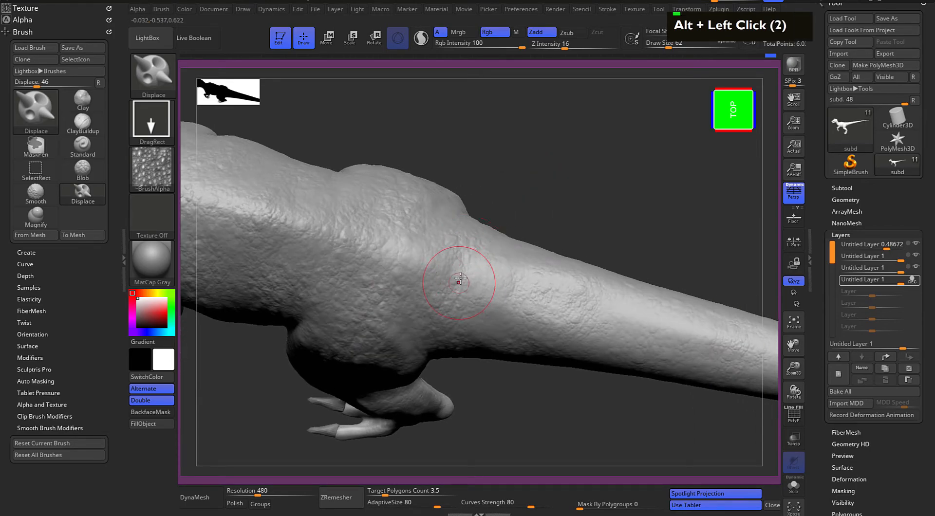
alt+click(532, 308)
alt+click(565, 223)
alt+click(593, 204)
Stop recording on the fourth layer and add a fifth sculpt layer for the wrinkles
shift+drag(522, 155, 520, 155)
alt+drag(526, 269, 636, 250)
alt+click(468, 204)
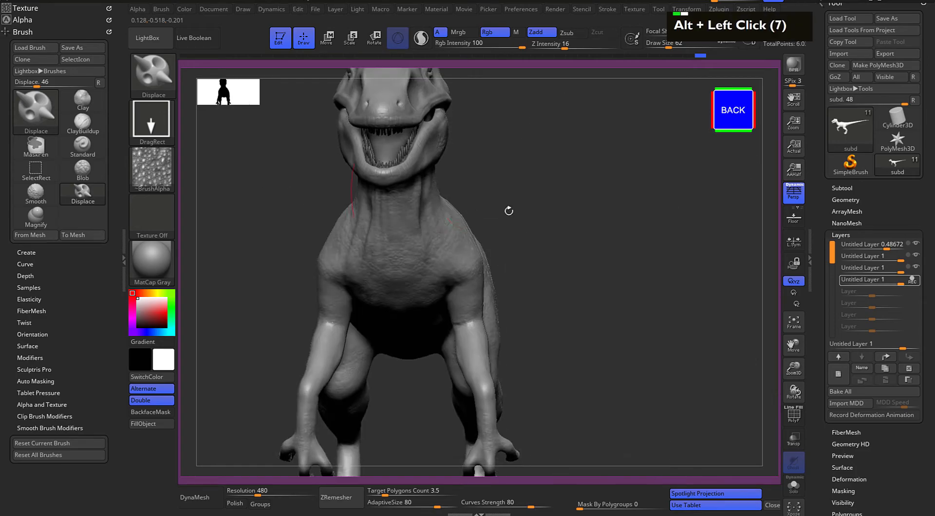
alt+click(585, 202)
alt+click(548, 198)
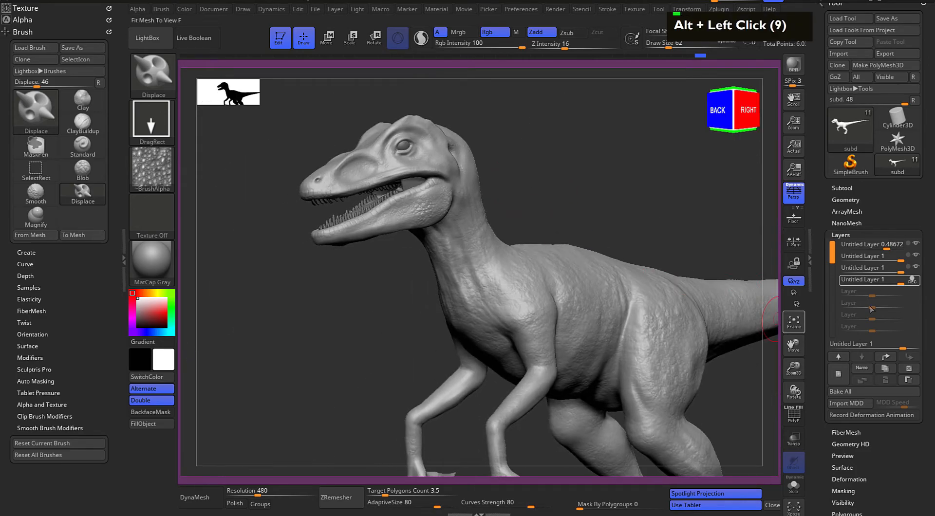
click(913, 280)
click(843, 374)
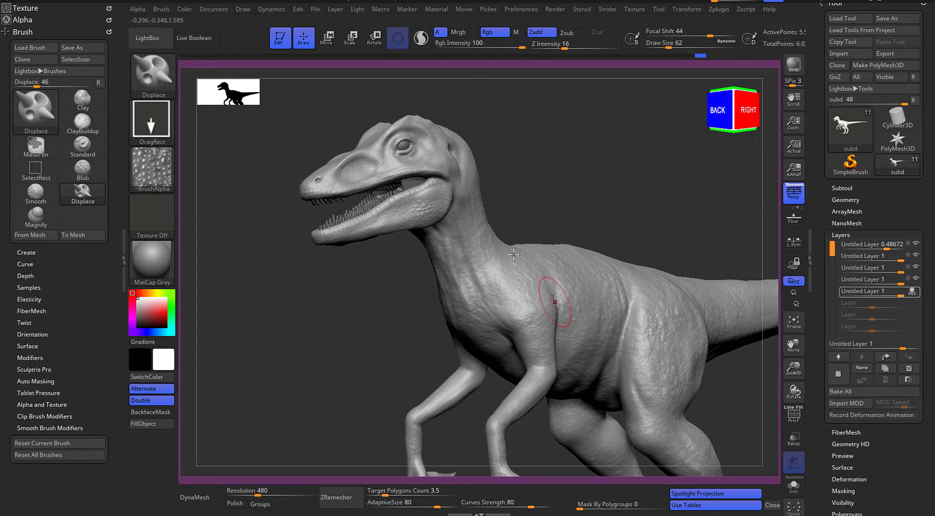
Switch to the DamStandard brush and set Draw Size to 12 for carving fine wrinkles
key(b)
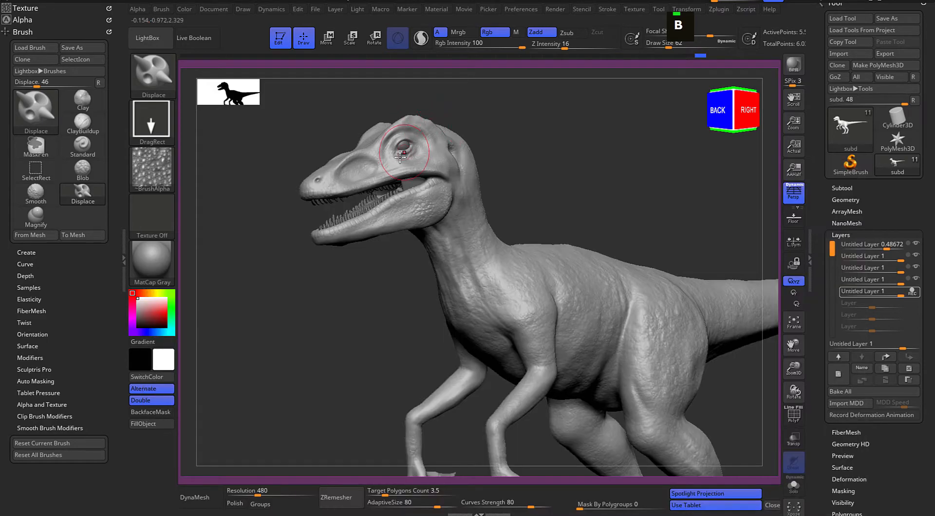
key(d)
key(s)
key(space)
drag(462, 195, 456, 195)
mouse_move(594, 161)
alt+mouse_down()
mouse_move(536, 209)
mouse_move(474, 209)
mouse_move(585, 294)
mouse_move(606, 262)
mouse_move(562, 196)
mouse_move(593, 235)
mouse_move(517, 248)
mouse_move(654, 271)
alt+mouse_up()
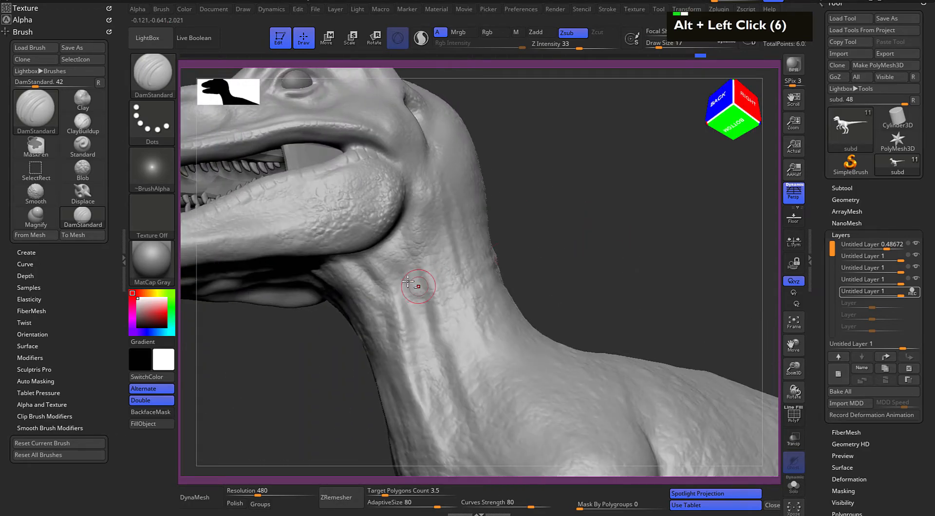
key(space)
Try carving wrinkles from the jaw corner down the neck with DamStandard, and undo the strokes
mouse_move(561, 229)
mouse_down()
mouse_move(615, 214)
mouse_move(438, 251)
mouse_up()
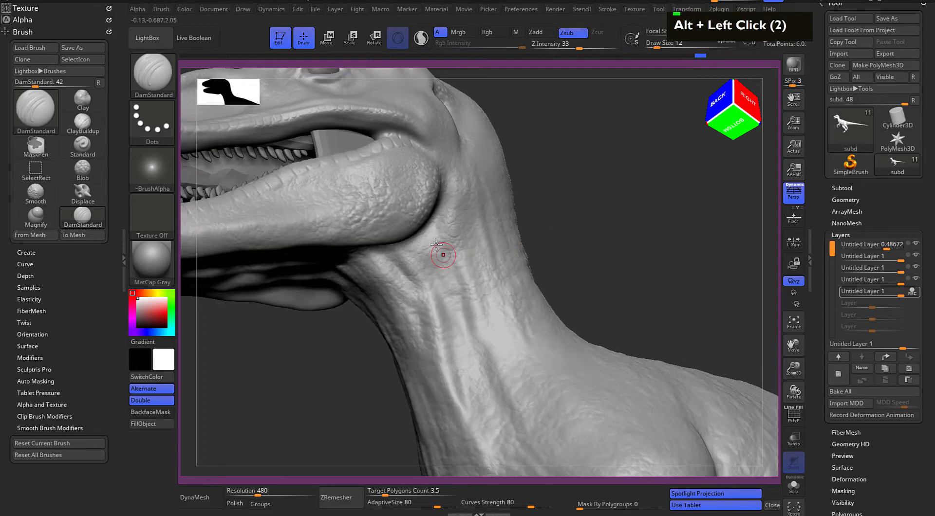
double_click(434, 216)
double_click(433, 217)
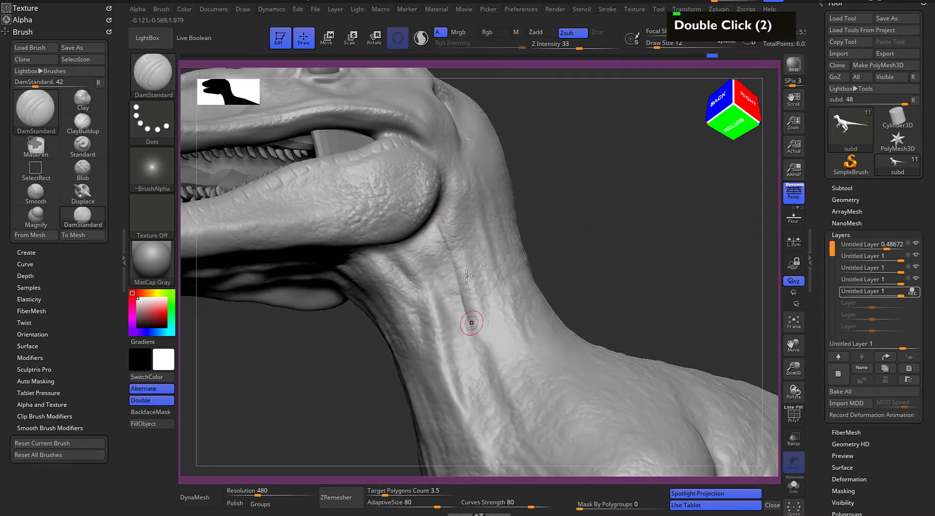
key(ctrl+z)
key(ctrl+z)
key(ctrl+z)
key(ctrl+z)
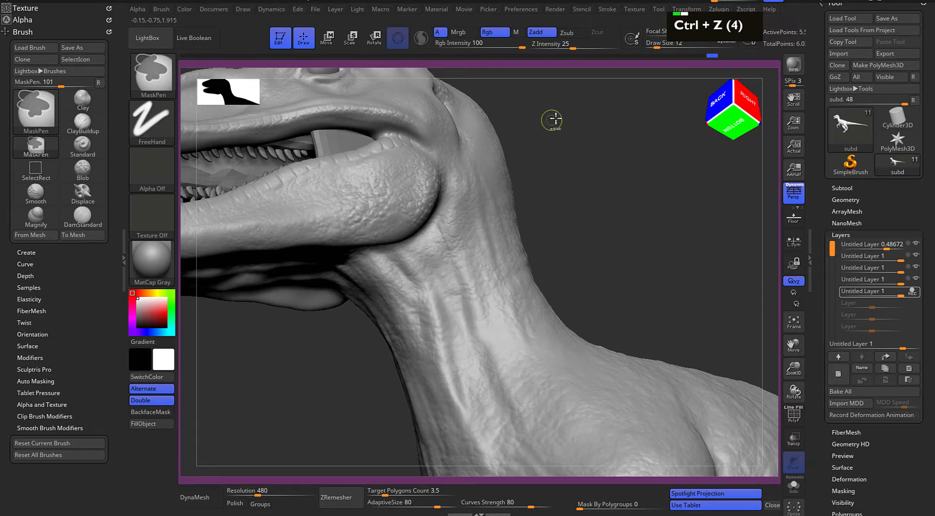
Set Z Intensity to 19 and carve fine wrinkles along the folds down the side of the neck
click(574, 42)
drag(569, 43, 567, 44)
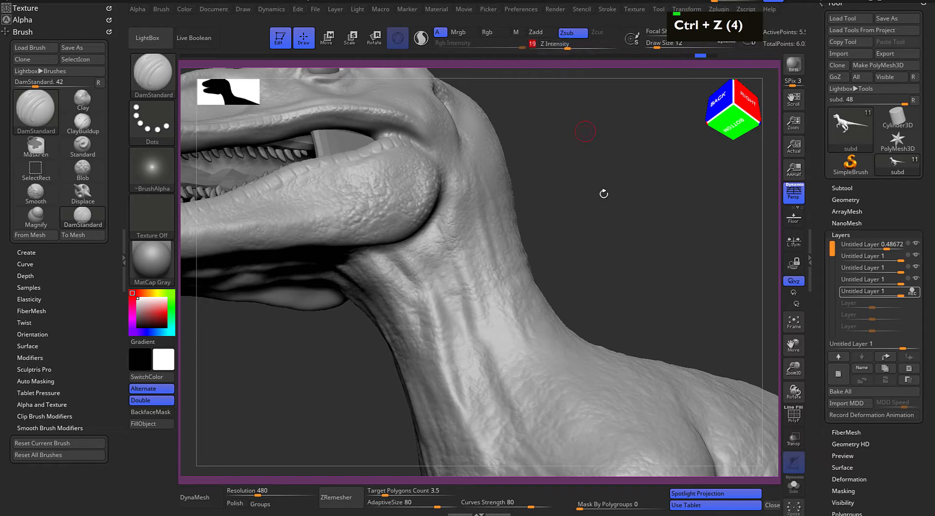
double_click(464, 333)
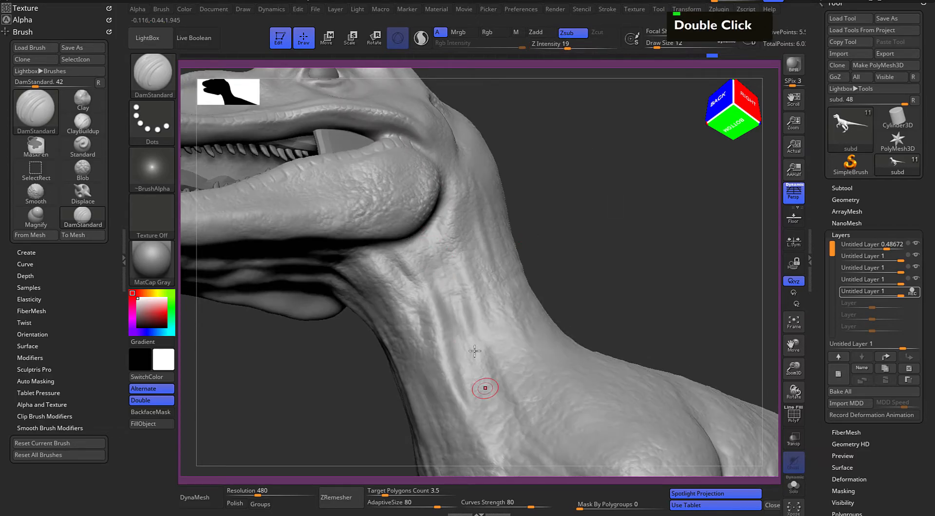
alt+drag(553, 250, 432, 267)
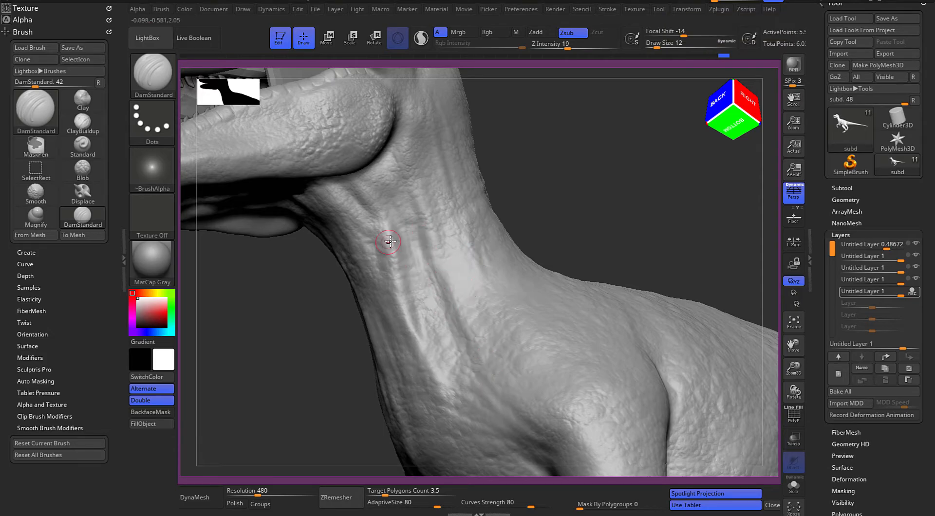
double_click(394, 301)
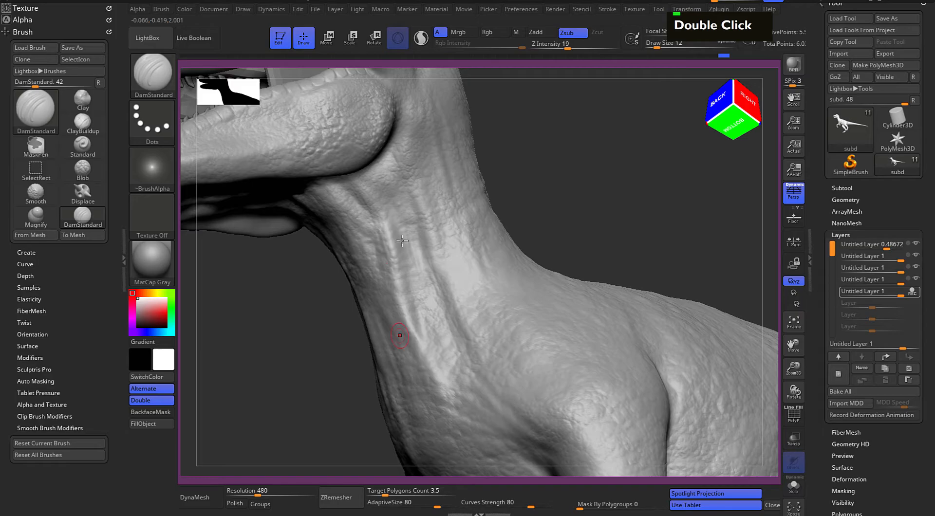
drag(402, 283, 445, 390)
Carve wrinkles with DamStandard where the lower neck meets the chest, shoulder and upper arm
mouse_move(587, 214)
mouse_down()
mouse_move(583, 233)
mouse_move(526, 161)
mouse_move(472, 257)
mouse_up()
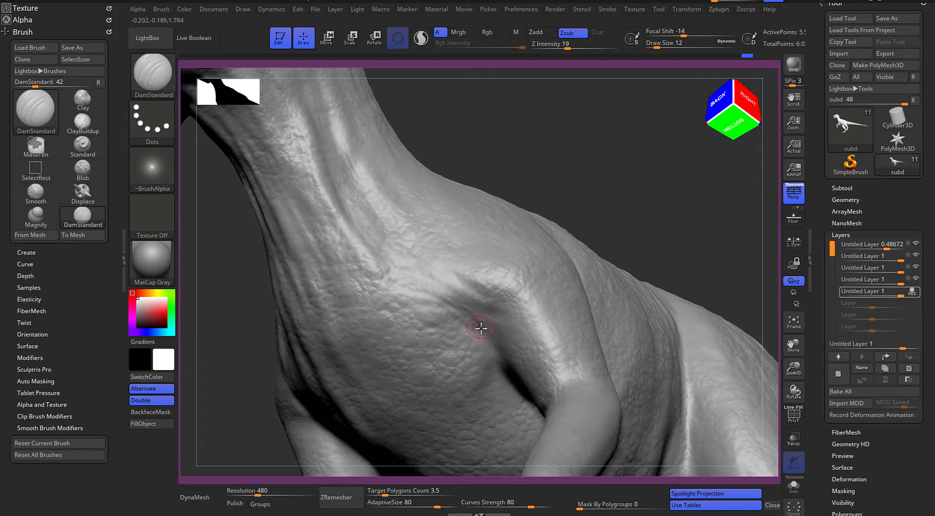
drag(550, 184, 635, 141)
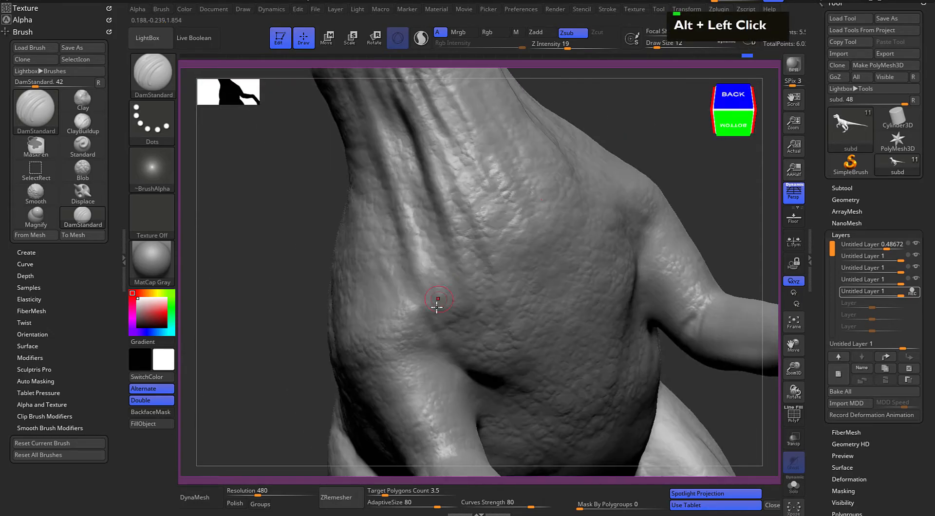
double_click(428, 305)
alt+drag(645, 208, 335, 276)
double_click(328, 271)
double_click(326, 271)
double_click(330, 279)
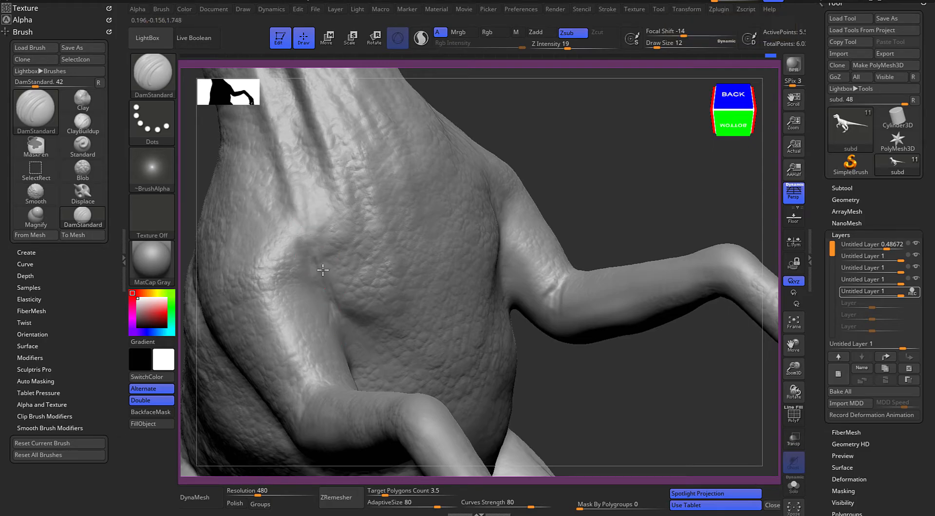
Carve creases around the armpit and the ribs behind the arm, and undo the last stroke
alt+drag(370, 297, 334, 209)
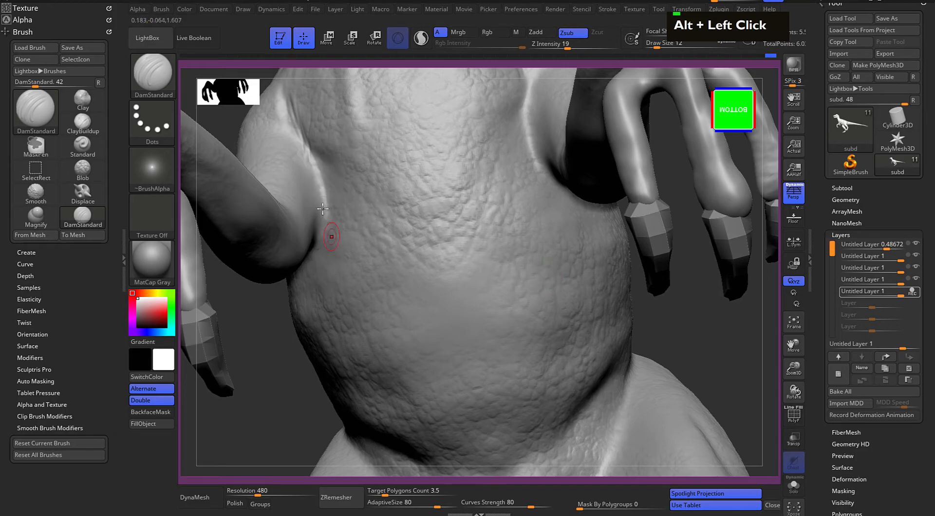
double_click(268, 344)
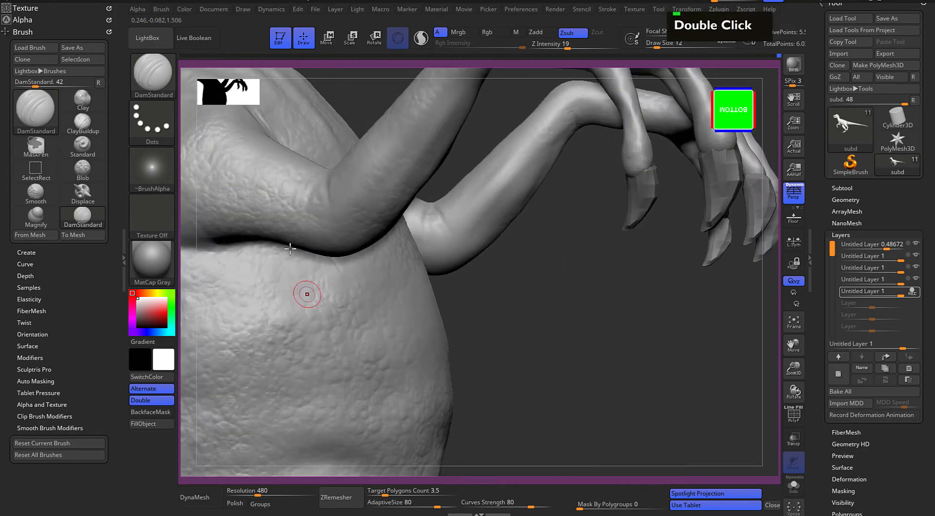
alt+drag(513, 327, 475, 300)
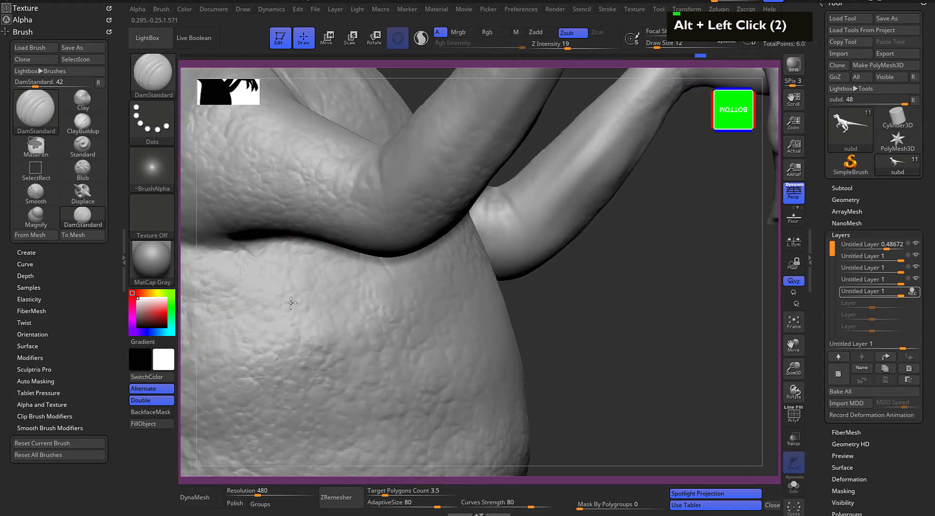
alt+drag(305, 329, 429, 329)
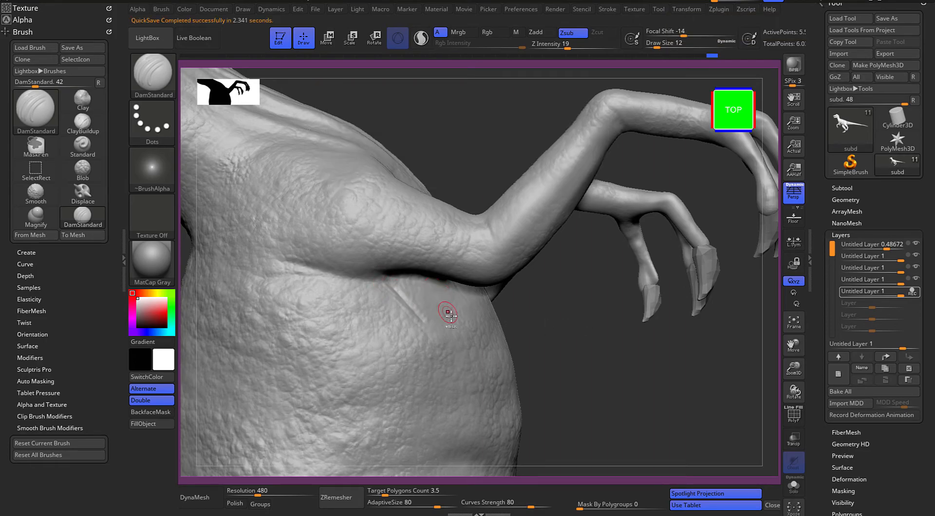
key(ctrl+z)
Set Draw Size to 17 and carve wrinkles down the flank between the arm and the thigh
mouse_move(591, 372)
alt+mouse_down()
mouse_move(599, 372)
mouse_move(536, 387)
alt+mouse_up()
drag(621, 266, 582, 292)
alt+drag(423, 404, 461, 263)
key(space)
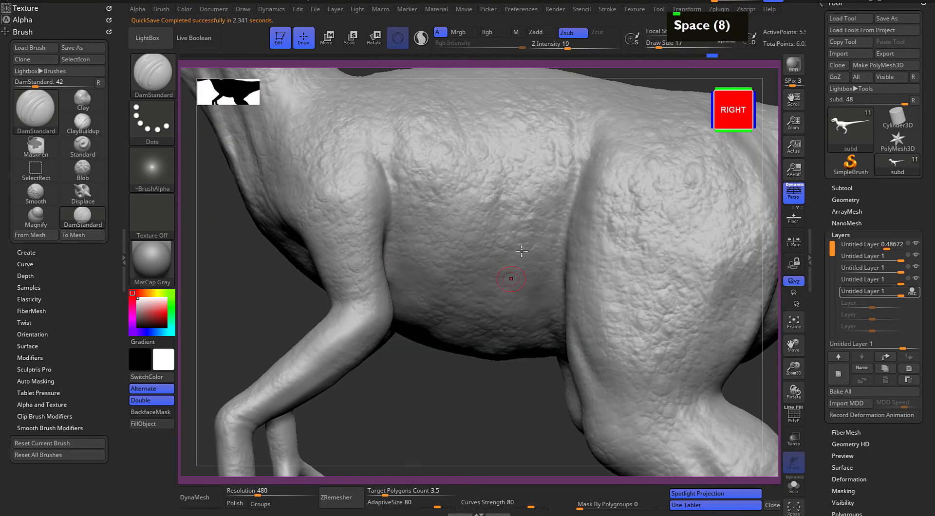
double_click(540, 198)
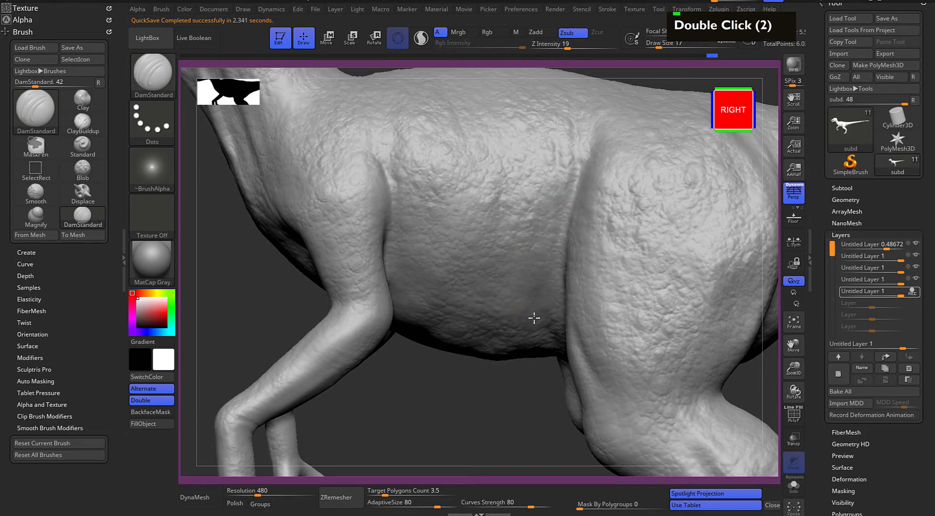
double_click(543, 216)
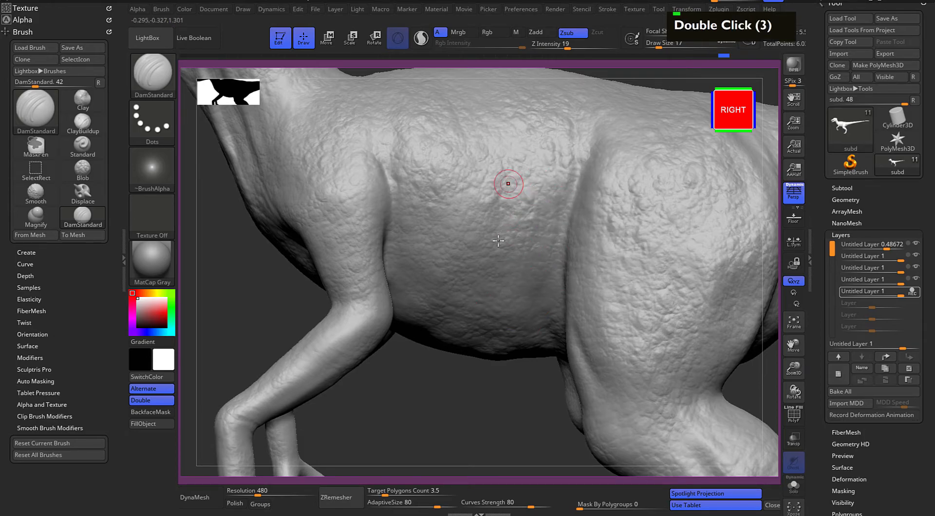
double_click(493, 176)
double_click(501, 166)
double_click(507, 160)
double_click(516, 155)
drag(414, 288, 408, 304)
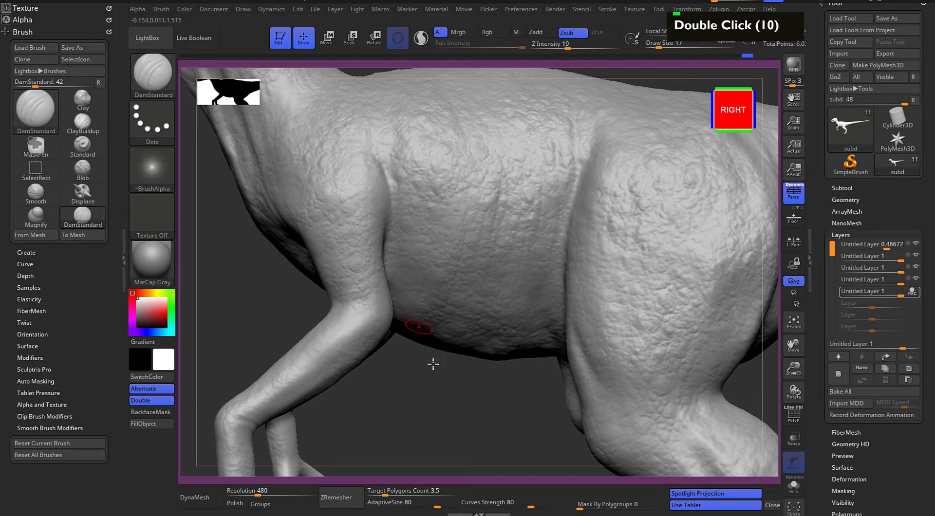
Set Draw Size to 11 and carve DamStandard creases across the inner bend of the elbow
drag(439, 369, 477, 369)
alt+drag(414, 400, 457, 383)
shift+drag(458, 404, 588, 352)
mouse_move(655, 336)
alt+mouse_down()
mouse_move(679, 289)
mouse_move(576, 326)
alt+mouse_up()
mouse_move(591, 277)
alt+mouse_down()
mouse_move(568, 246)
mouse_move(558, 258)
alt+mouse_up()
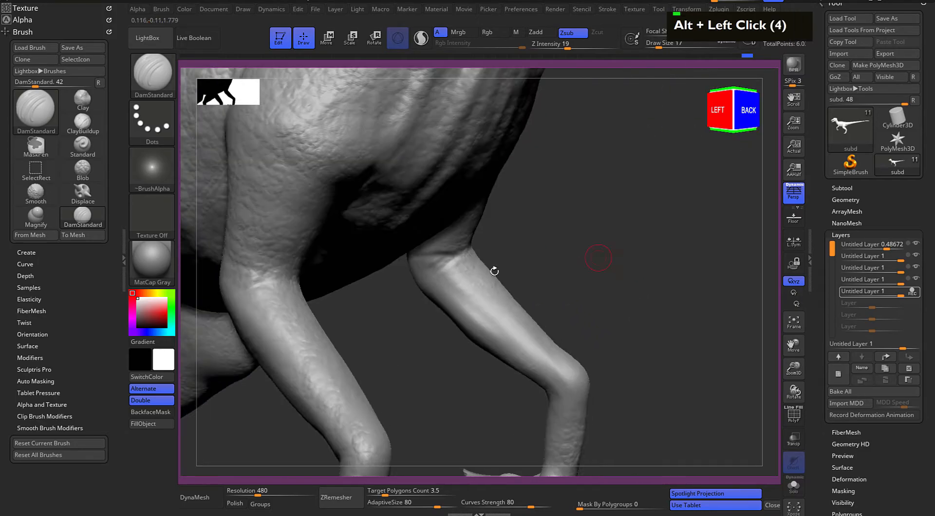
drag(249, 276, 293, 276)
mouse_move(411, 328)
alt+mouse_down()
mouse_move(466, 280)
mouse_move(415, 302)
alt+mouse_up()
key(space)
click(440, 310)
drag(375, 264, 321, 267)
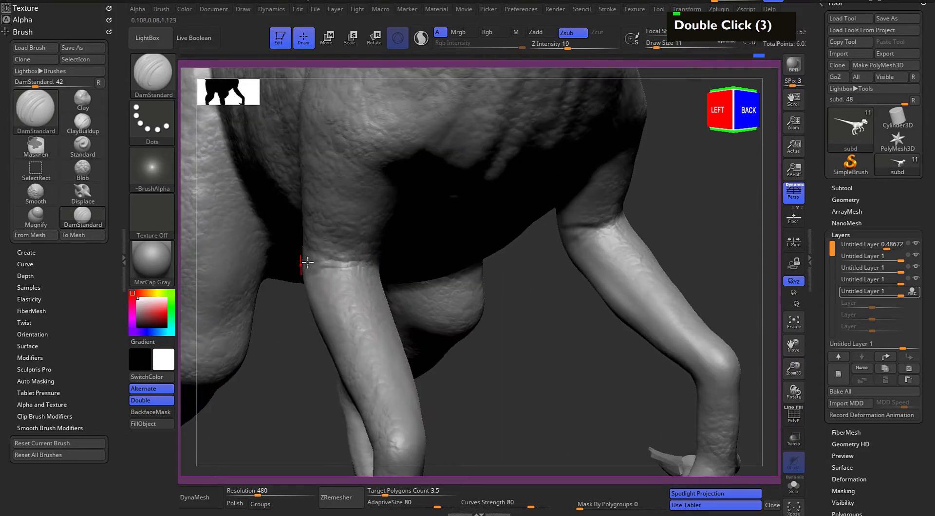
Extend the elbow crease around the sides of the arm with short wrinkle strokes
drag(488, 361, 379, 336)
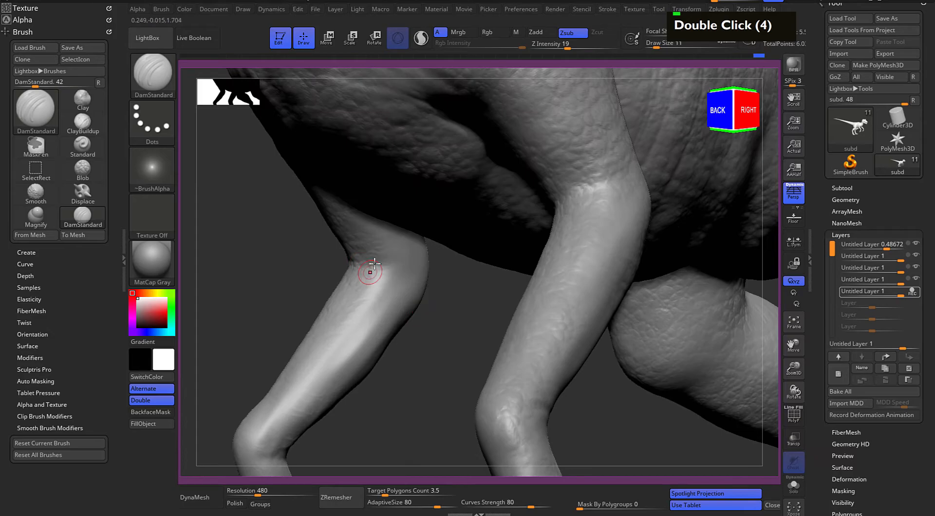
drag(379, 268, 409, 263)
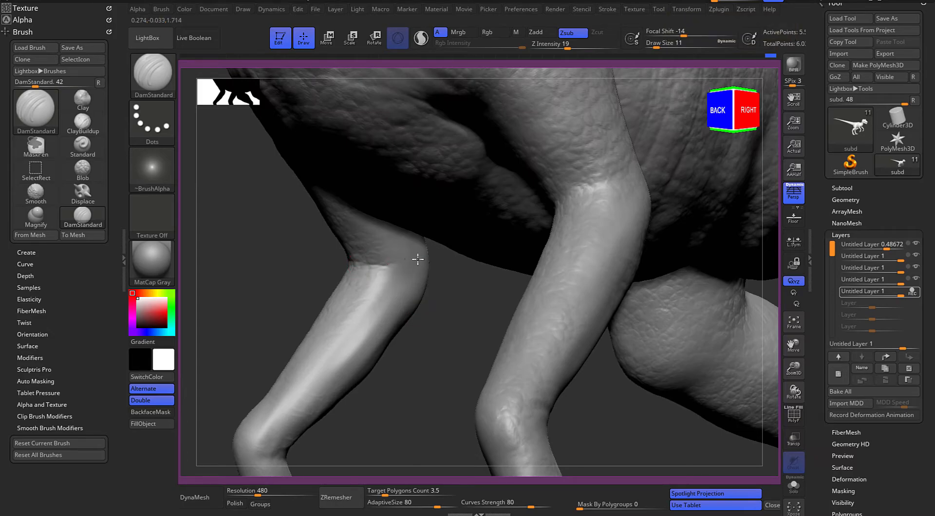
alt+drag(434, 323, 491, 242)
double_click(543, 226)
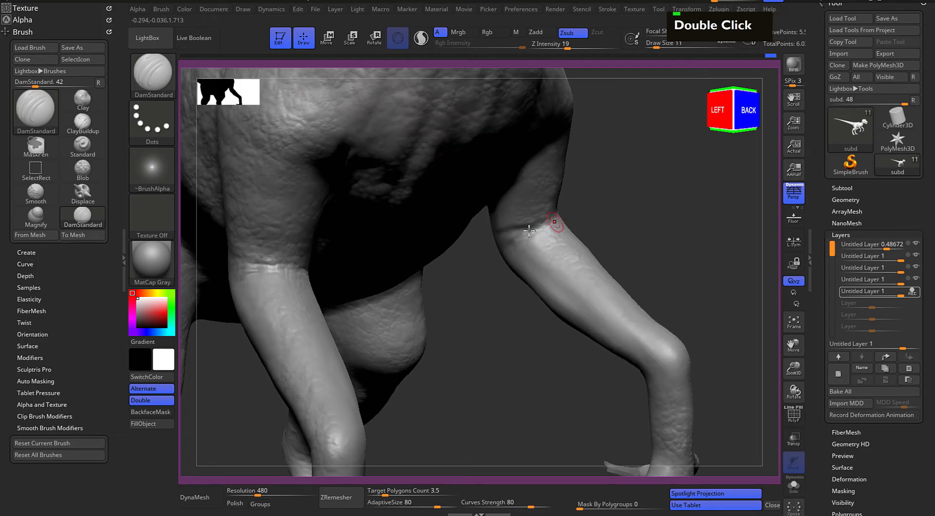
double_click(551, 227)
Carve small wrinkles where the upper arm meets the chest at the front of the armpit
mouse_move(679, 193)
alt+mouse_down()
mouse_move(697, 332)
mouse_move(634, 280)
alt+mouse_up()
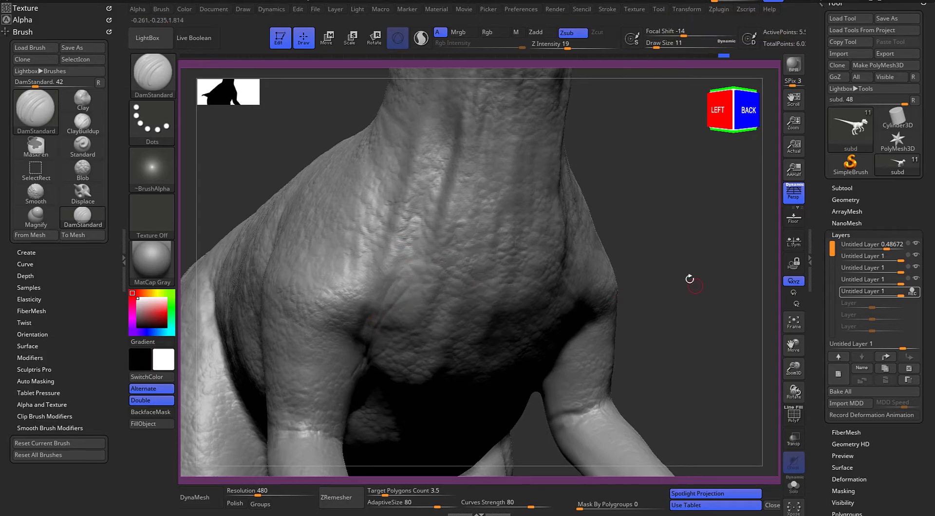
drag(697, 285, 608, 343)
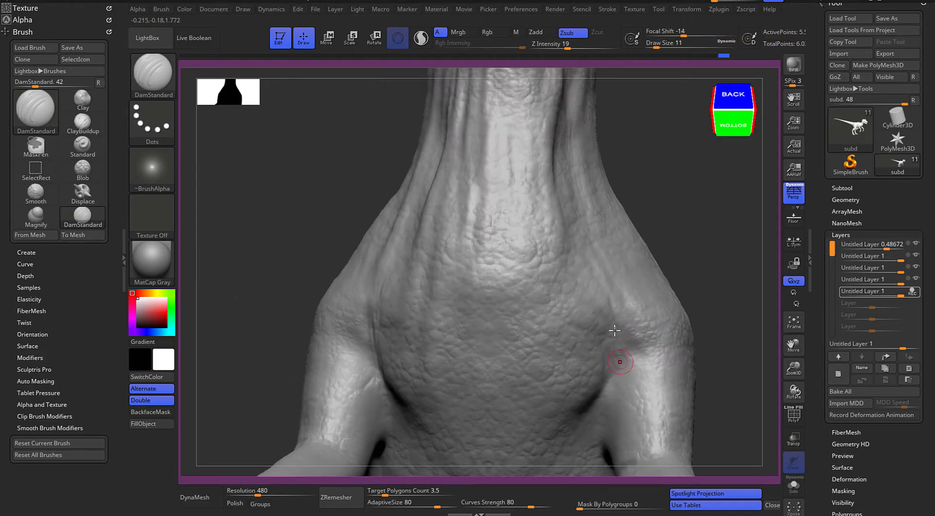
alt+drag(721, 319, 521, 237)
double_click(545, 165)
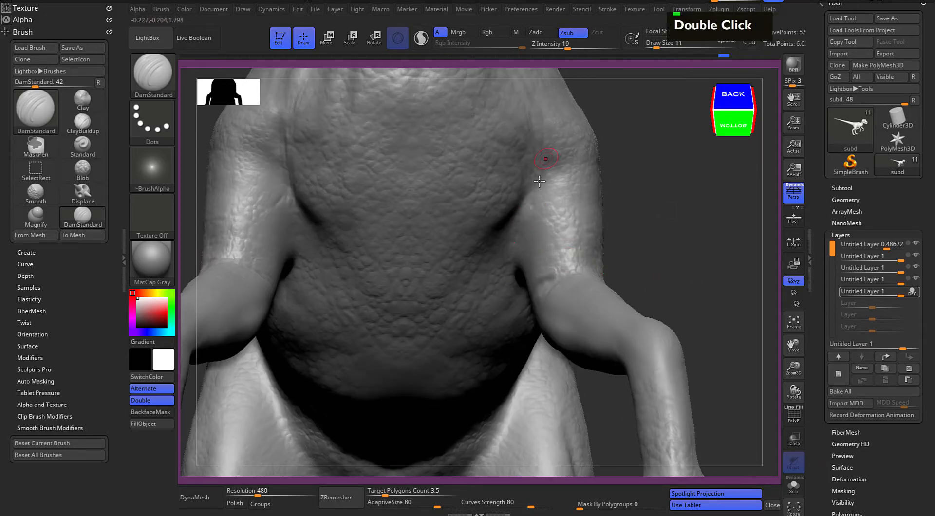
Carve wrinkles along the vertical folds on the throat and the base of the neck
alt+drag(658, 143, 617, 280)
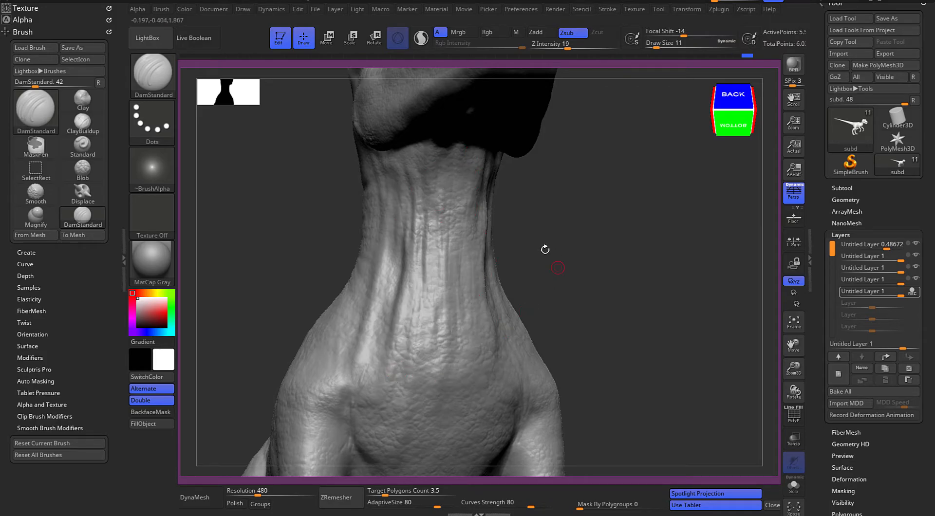
drag(555, 256, 628, 285)
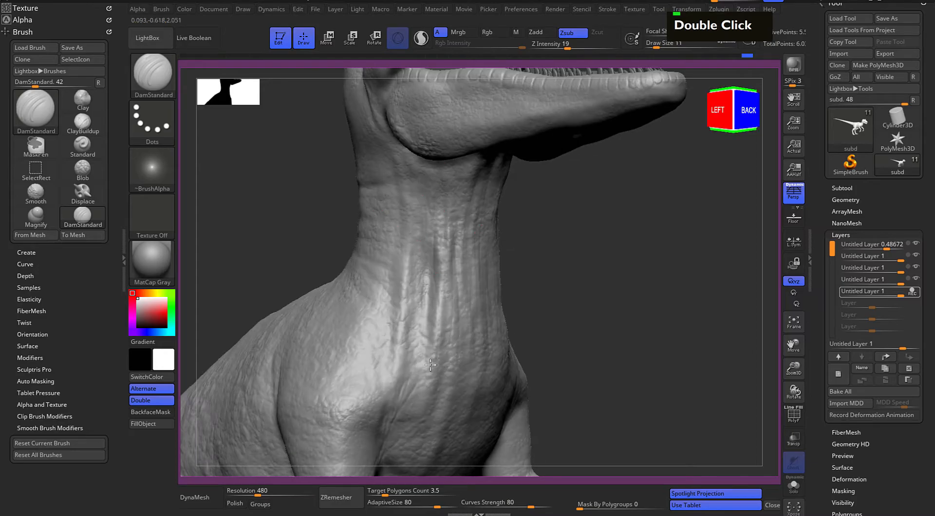
alt+drag(559, 261, 548, 211)
drag(586, 238, 548, 228)
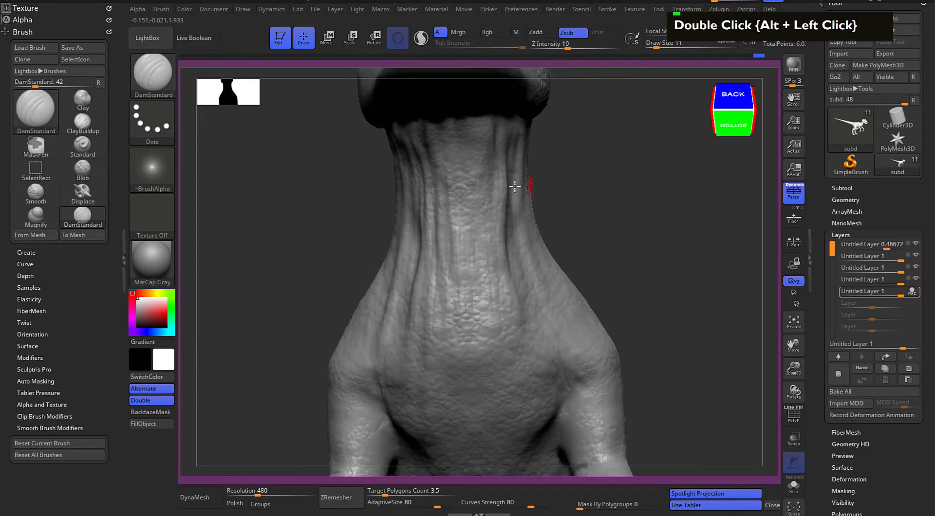
drag(609, 196, 574, 195)
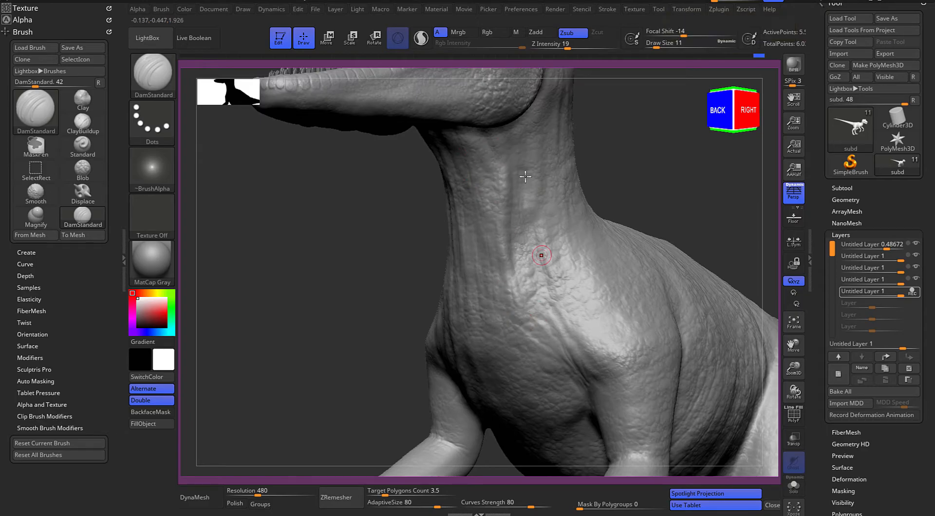
Carve short wrinkle strokes across the chest between the arms
alt+drag(317, 258, 315, 215)
drag(292, 298, 284, 234)
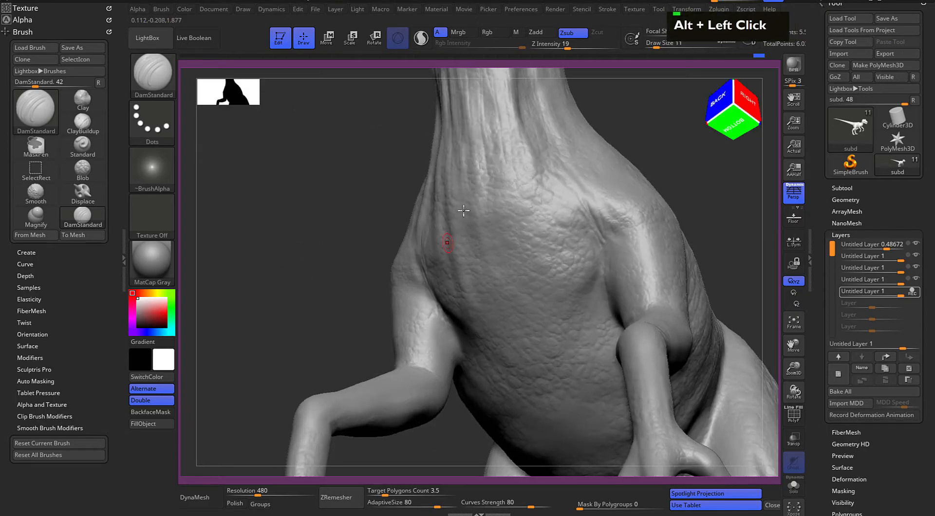
double_click(531, 285)
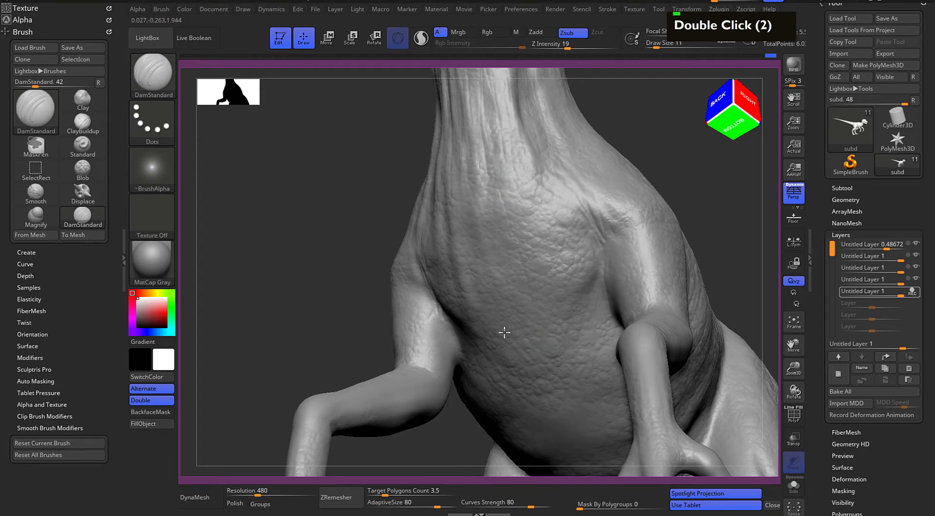
double_click(471, 317)
double_click(572, 279)
double_click(590, 259)
double_click(587, 323)
double_click(582, 354)
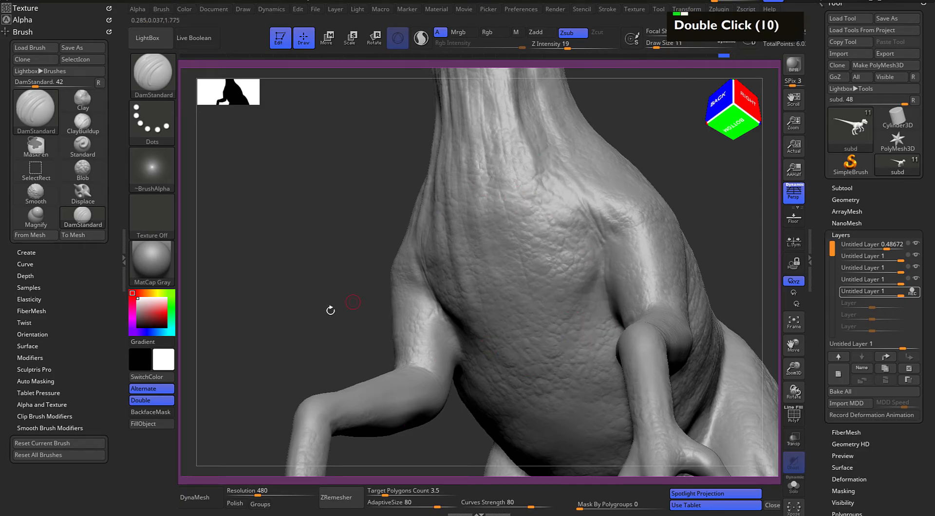
Carve wrinkles across the underside of the belly between the arms and thighs
alt+drag(336, 300, 345, 184)
drag(283, 163, 352, 151)
drag(699, 220, 701, 202)
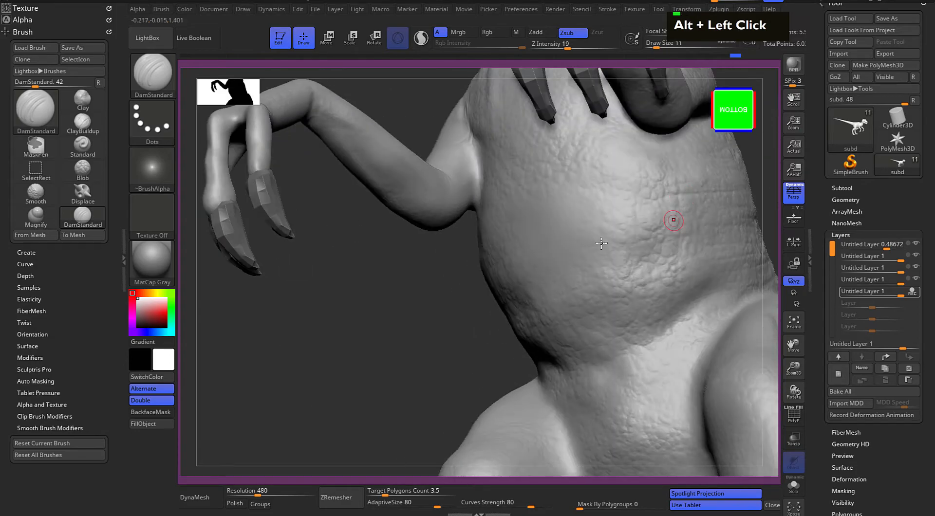
double_click(638, 239)
drag(446, 315, 496, 243)
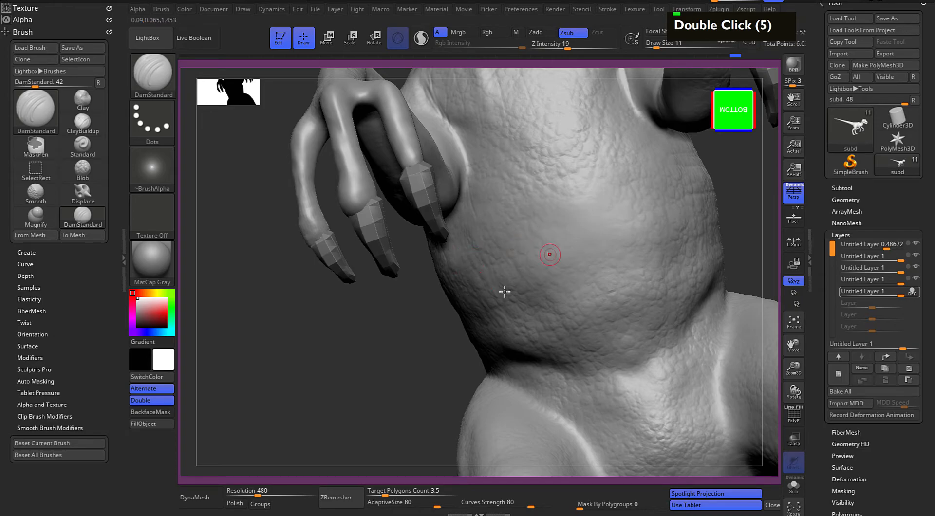
Carve wrinkles around the side of the belly between the arm and the thigh
drag(407, 341, 463, 294)
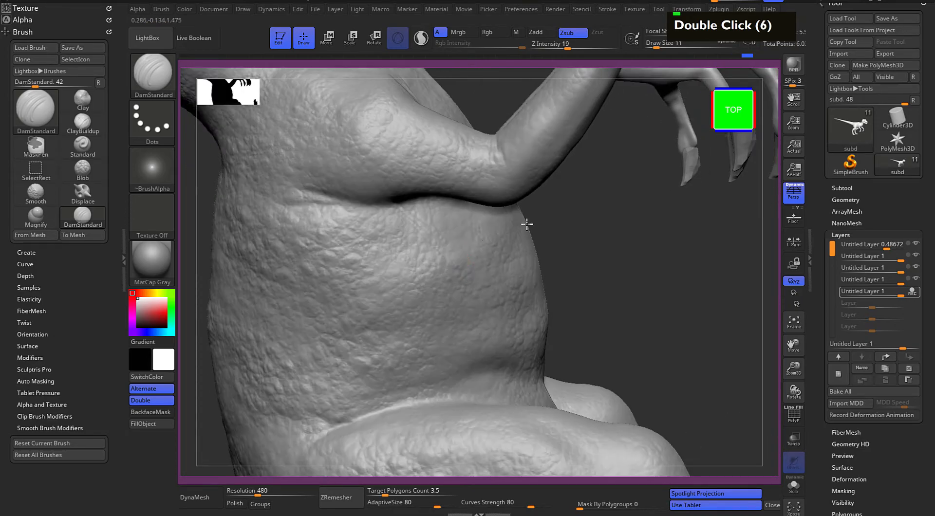
double_click(524, 278)
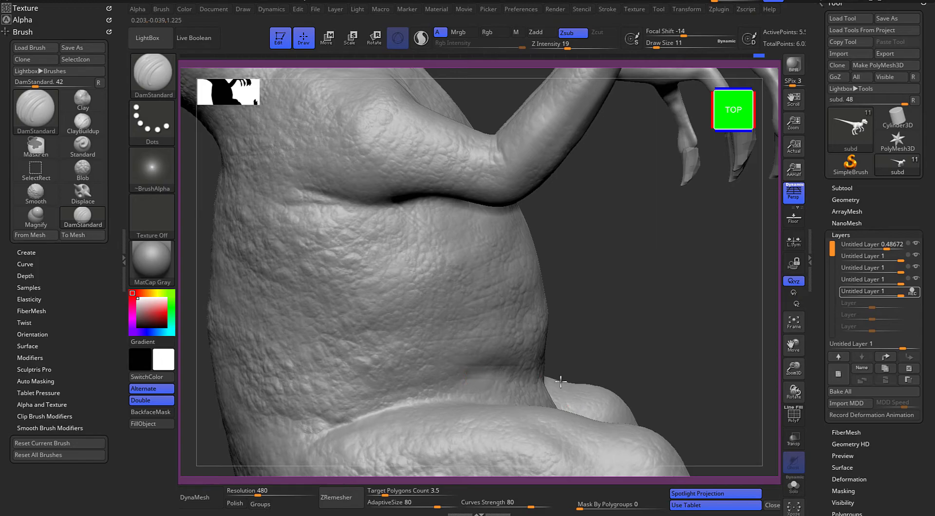
double_click(572, 357)
alt+drag(604, 260, 581, 318)
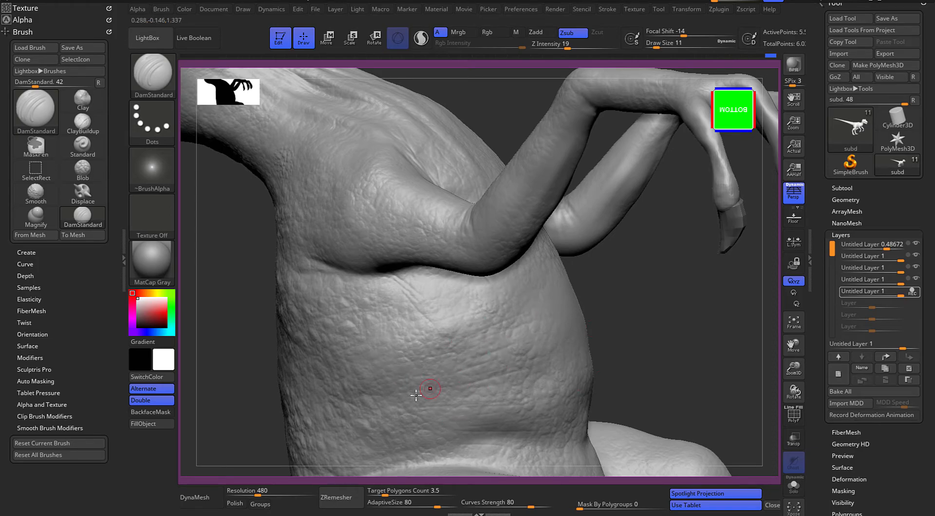
double_click(484, 405)
Carve more horizontal wrinkles from the belly to the ribs below the arm and down to the thigh fold
alt+drag(610, 341, 571, 339)
double_click(539, 369)
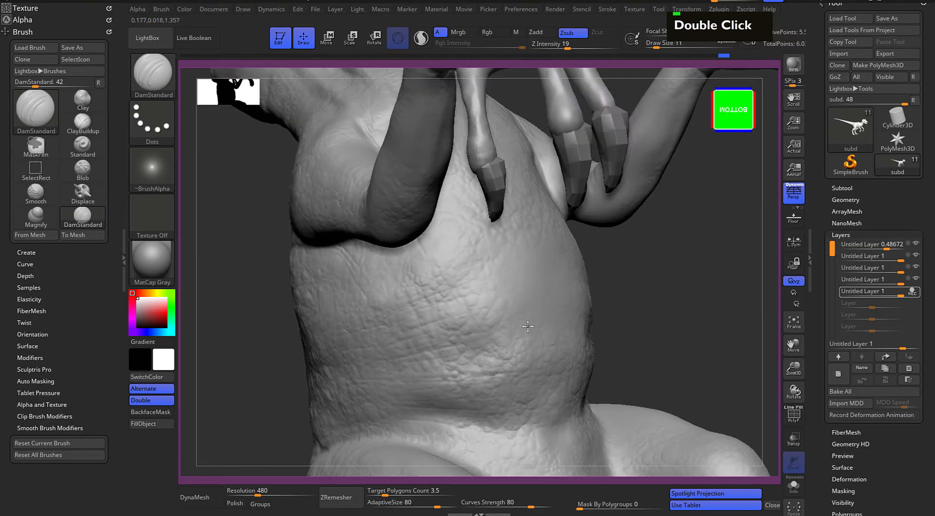
double_click(497, 305)
drag(655, 267, 701, 267)
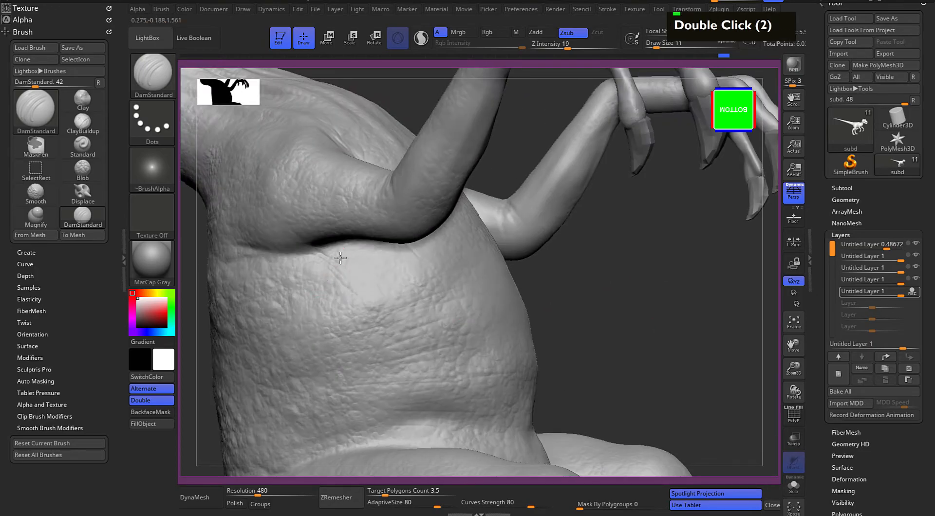
double_click(376, 280)
double_click(394, 280)
double_click(466, 333)
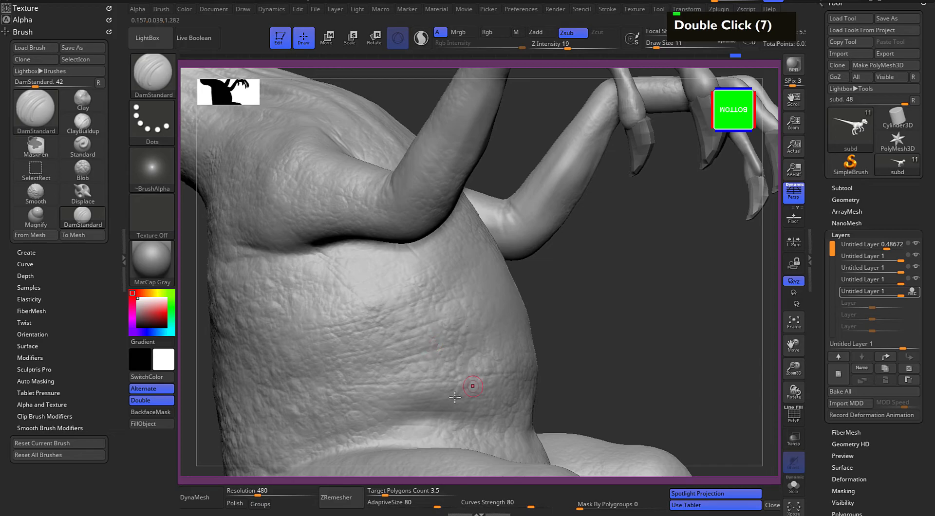
double_click(482, 428)
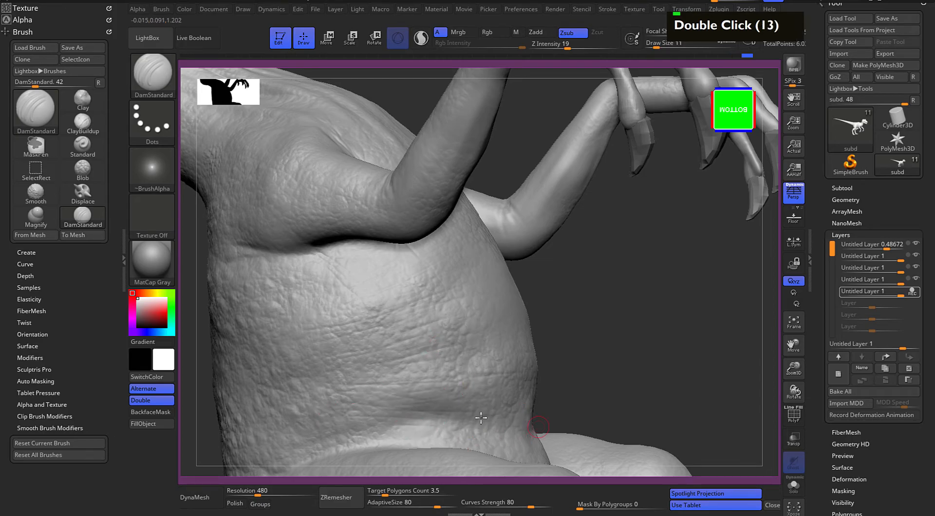
Add a sixth sculpting layer and carve the first DamStandard wrinkles along the lower eyelid
alt+drag(623, 375, 579, 231)
alt+drag(468, 249, 665, 252)
alt+drag(576, 190, 640, 284)
alt+drag(478, 344, 591, 140)
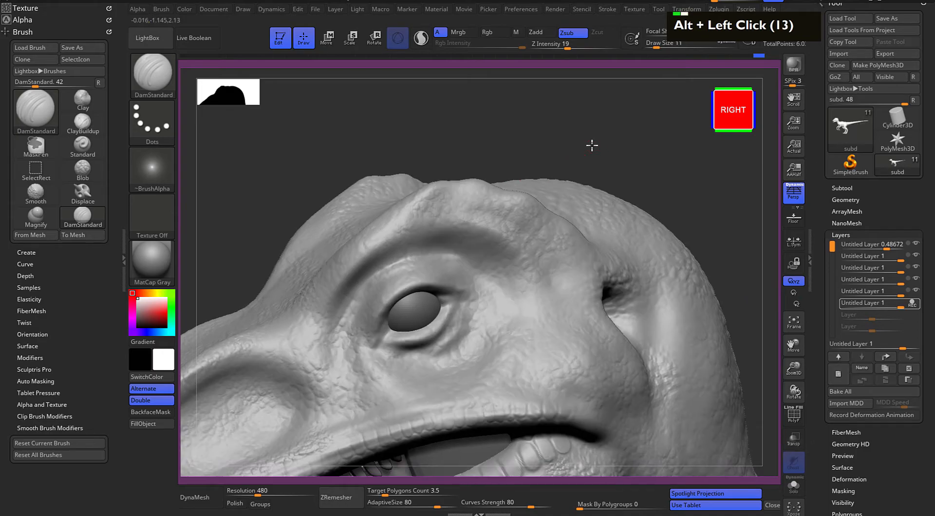
alt+drag(234, 217, 237, 168)
drag(425, 301, 471, 279)
drag(423, 311, 480, 273)
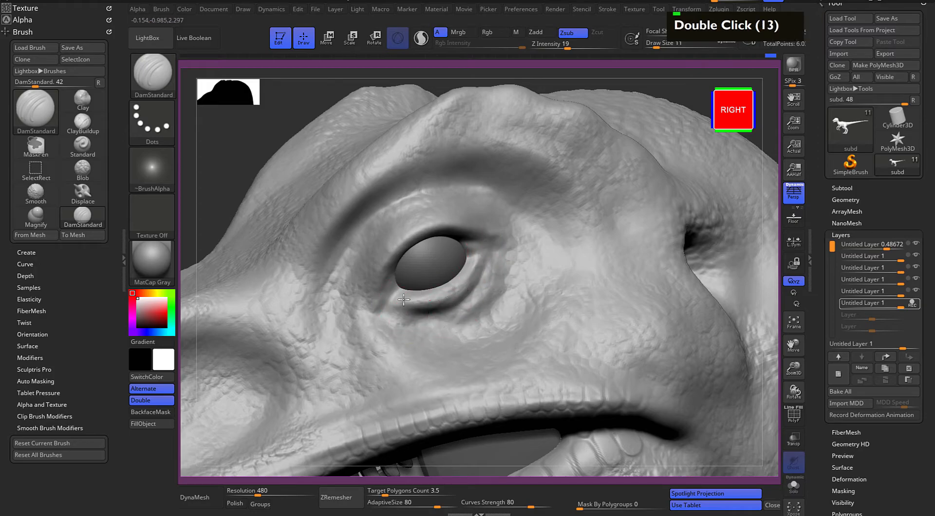
Set Draw Size to 8 and carve fine creases around the rims of the lower and upper eyelids
key(space)
mouse_move(429, 310)
mouse_down()
mouse_move(463, 302)
mouse_move(485, 260)
mouse_up()
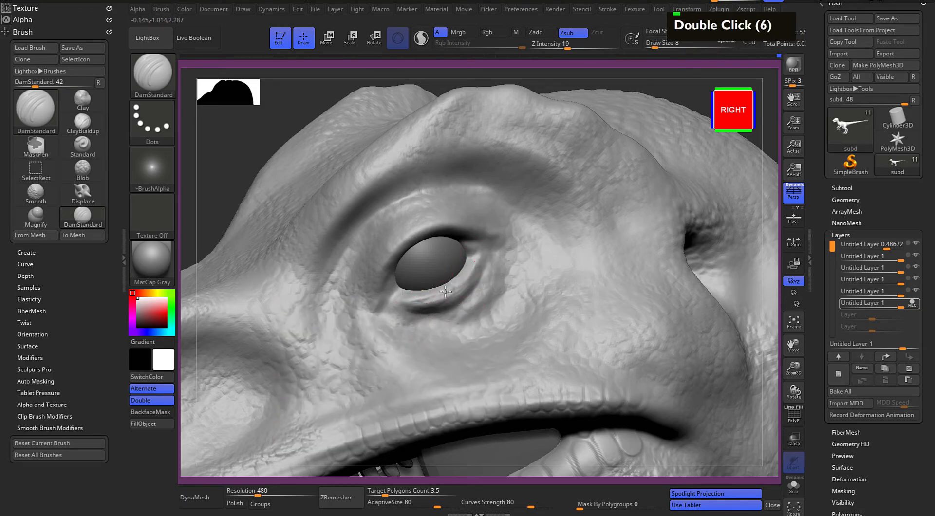
drag(388, 304, 404, 252)
alt+drag(400, 256, 425, 235)
alt+drag(388, 296, 460, 234)
mouse_move(399, 255)
alt+mouse_down()
mouse_move(418, 237)
mouse_move(463, 238)
alt+mouse_up()
alt+drag(391, 287, 475, 255)
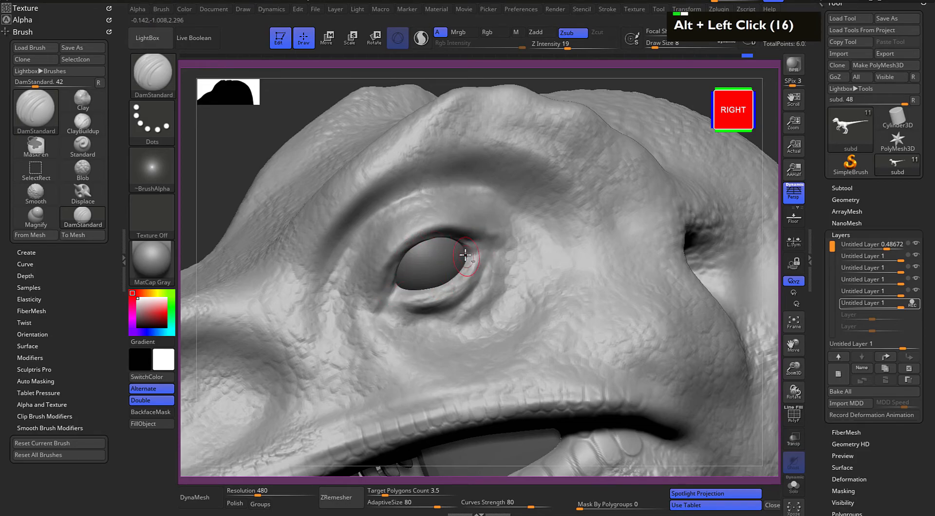
Carve curved folds along the lower eyelid from the front corner of the eye to the rear corner
alt+click(407, 286)
mouse_move(394, 301)
alt+mouse_down()
mouse_move(442, 284)
mouse_move(451, 291)
mouse_move(475, 267)
alt+mouse_up()
alt+click(423, 307)
alt+drag(460, 286, 479, 254)
alt+drag(449, 290, 474, 254)
mouse_move(397, 298)
alt+mouse_down()
mouse_move(450, 293)
mouse_move(476, 250)
alt+mouse_up()
mouse_move(436, 298)
mouse_down()
mouse_move(478, 275)
mouse_move(489, 255)
mouse_move(479, 263)
mouse_up()
drag(411, 312, 473, 290)
drag(474, 290, 489, 251)
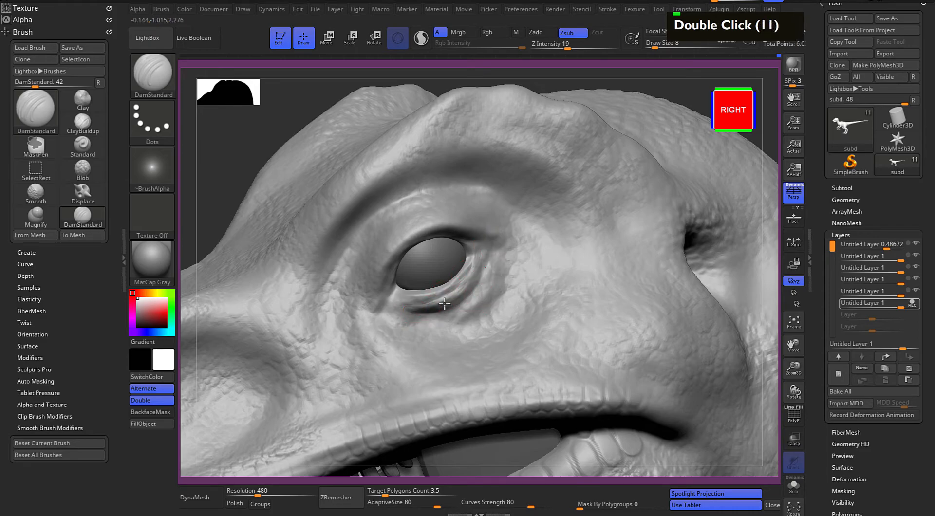
Carve wrinkles over the upper eyelid and around the front corner of the eye
mouse_move(395, 265)
alt+mouse_down()
mouse_move(462, 237)
mouse_move(421, 248)
alt+mouse_up()
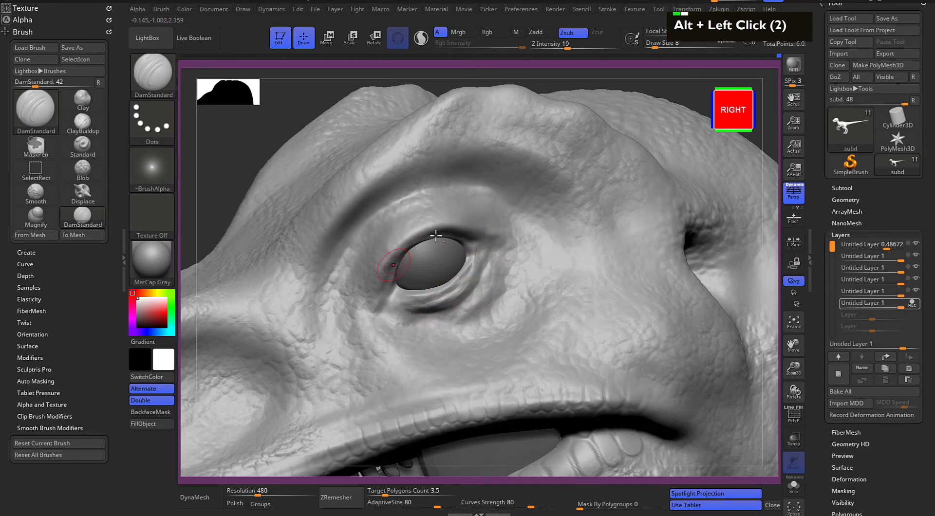
mouse_move(379, 307)
mouse_down()
mouse_move(407, 242)
mouse_move(441, 219)
mouse_move(477, 214)
mouse_up()
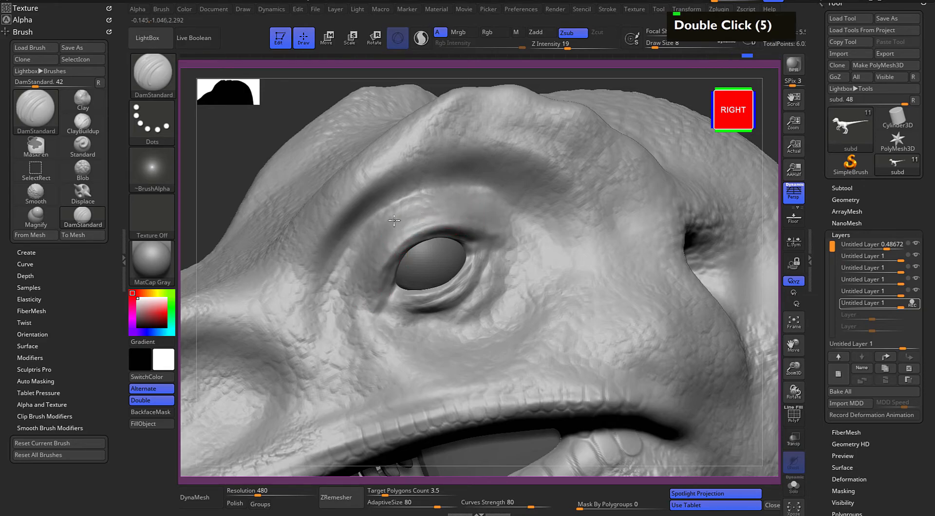
drag(374, 263, 390, 238)
drag(371, 317, 403, 234)
drag(354, 329, 380, 259)
mouse_move(365, 309)
mouse_down()
mouse_move(373, 289)
mouse_move(381, 294)
mouse_up()
drag(360, 311, 385, 310)
drag(358, 316, 382, 317)
Carve curved wrinkles in the skin below and behind the eye
mouse_move(361, 321)
mouse_down()
mouse_move(385, 326)
mouse_move(484, 301)
mouse_up()
drag(501, 261, 485, 301)
drag(509, 243, 489, 288)
drag(492, 292, 470, 317)
drag(516, 254, 489, 293)
mouse_move(501, 275)
mouse_down()
mouse_move(484, 303)
mouse_move(429, 341)
mouse_up()
drag(456, 317, 419, 344)
drag(439, 326, 418, 335)
Switch the material to BasicMaterial2 and set Draw Size to 6
click(152, 263)
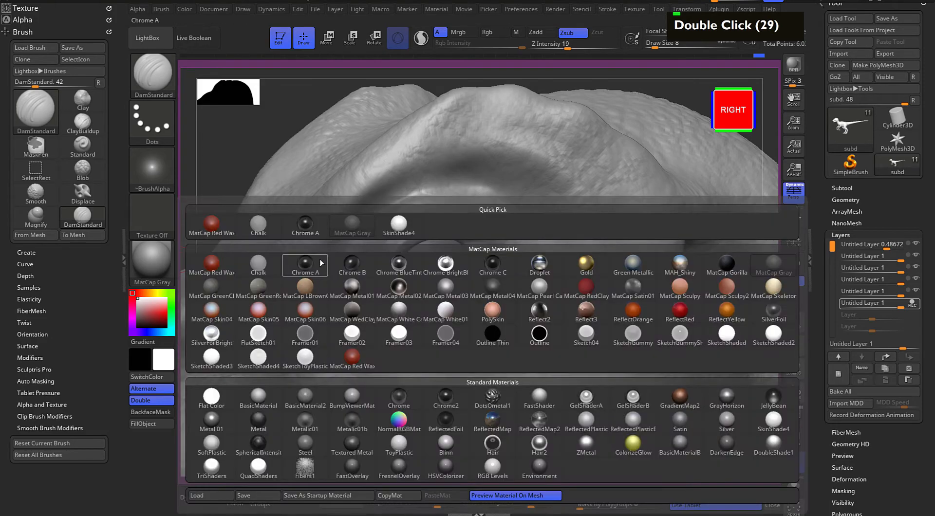
click(317, 405)
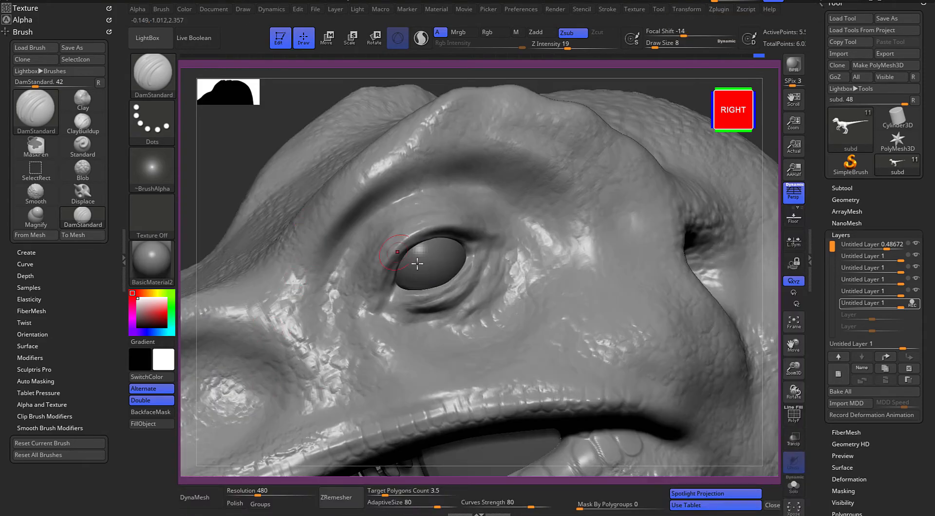
key(space)
drag(439, 262, 435, 261)
Carve finer wrinkles at the front corner of the eye
alt+drag(233, 161, 253, 154)
drag(429, 248, 415, 276)
mouse_move(422, 258)
mouse_down()
mouse_move(414, 289)
mouse_move(398, 289)
mouse_up()
drag(415, 279, 399, 292)
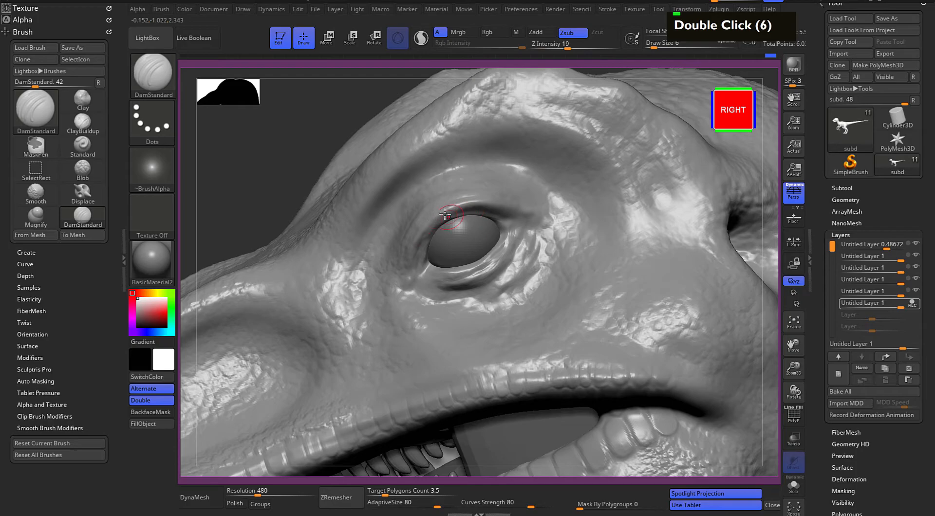
Carve fine curved wrinkles from the rear corner of the eye down and around beneath the lower eyelid
drag(505, 212, 538, 225)
mouse_move(488, 205)
mouse_down()
mouse_move(525, 206)
mouse_move(511, 267)
mouse_move(477, 294)
mouse_up()
drag(530, 243, 512, 296)
mouse_move(549, 261)
mouse_down()
mouse_move(532, 294)
mouse_move(489, 312)
mouse_up()
drag(572, 230, 507, 313)
drag(570, 227, 495, 315)
mouse_move(512, 310)
mouse_down()
mouse_move(474, 322)
mouse_move(394, 300)
mouse_move(411, 302)
mouse_move(407, 314)
mouse_move(400, 292)
mouse_up()
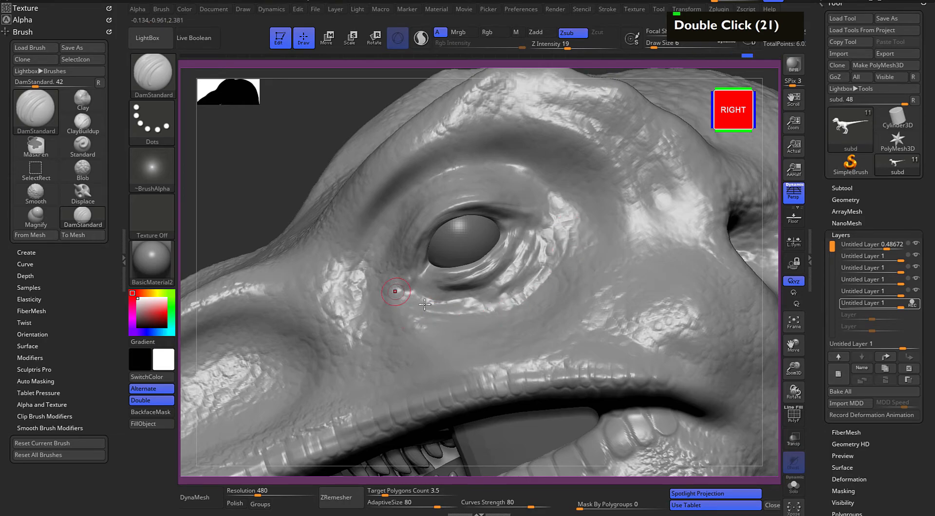
Switch the material to MatCap Gray and carve fine wrinkles at the front corner of the right eye
click(152, 263)
click(350, 227)
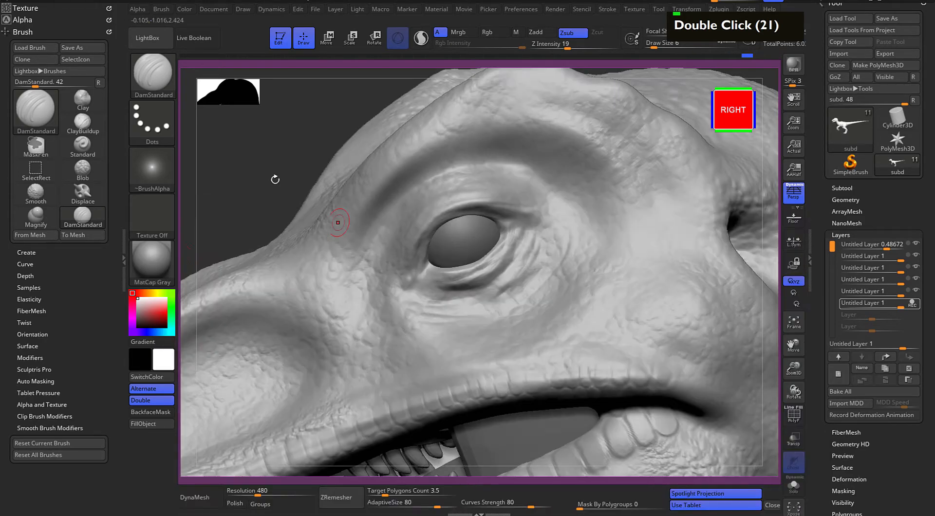
drag(222, 170, 275, 171)
drag(388, 255, 385, 285)
mouse_move(406, 223)
mouse_down()
mouse_move(384, 286)
mouse_move(394, 270)
mouse_move(392, 301)
mouse_up()
Set Z Intensity to 28 and carve curved wrinkles from the right eye's front corner around beneath the lower eyelid
drag(569, 49, 576, 49)
drag(395, 234, 384, 295)
mouse_move(395, 270)
mouse_down()
mouse_move(393, 295)
mouse_move(424, 303)
mouse_up()
mouse_move(407, 295)
mouse_down()
mouse_move(435, 304)
mouse_move(502, 296)
mouse_up()
drag(464, 309, 507, 288)
drag(489, 298, 522, 266)
drag(517, 279, 531, 263)
mouse_move(492, 293)
mouse_down()
mouse_move(519, 243)
mouse_move(506, 267)
mouse_up()
drag(509, 263, 496, 281)
mouse_move(503, 230)
mouse_down()
mouse_move(470, 269)
mouse_move(434, 272)
mouse_move(479, 269)
mouse_move(470, 311)
mouse_up()
drag(509, 274, 453, 319)
Carve wrinkles above the right upper eyelid and along the fold under the brow down to the front of the eye
mouse_move(418, 220)
mouse_down()
mouse_move(475, 199)
mouse_move(532, 218)
mouse_up()
mouse_move(397, 235)
mouse_down()
mouse_move(422, 207)
mouse_move(463, 200)
mouse_up()
mouse_move(392, 250)
mouse_down()
mouse_move(375, 271)
mouse_move(381, 297)
mouse_up()
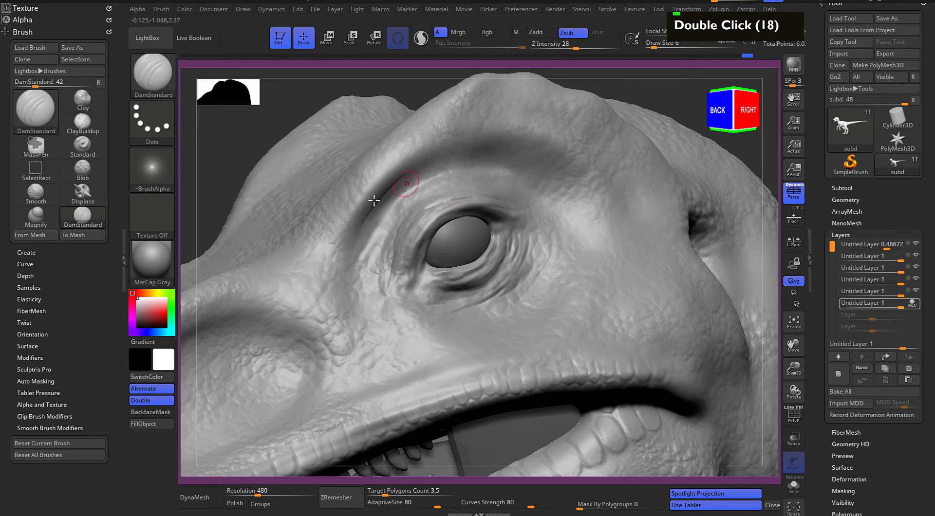
drag(457, 165, 493, 160)
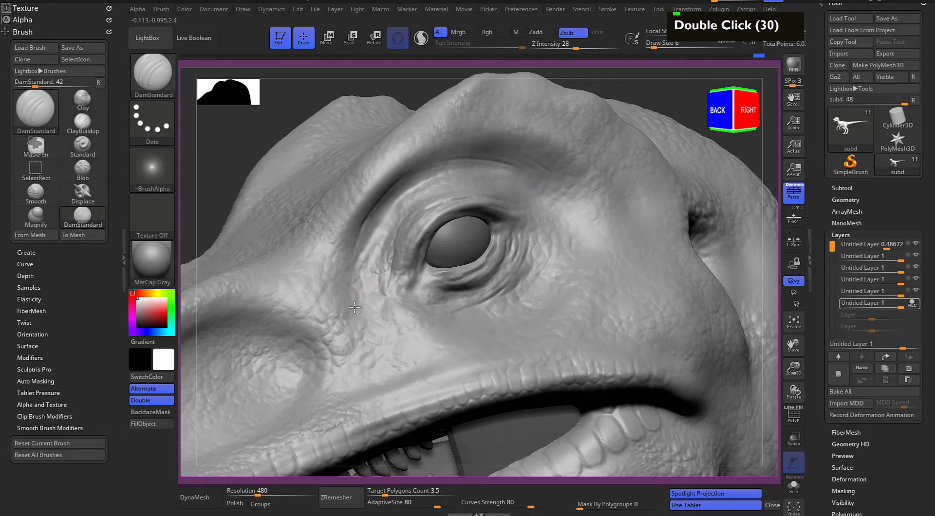
drag(393, 201, 353, 292)
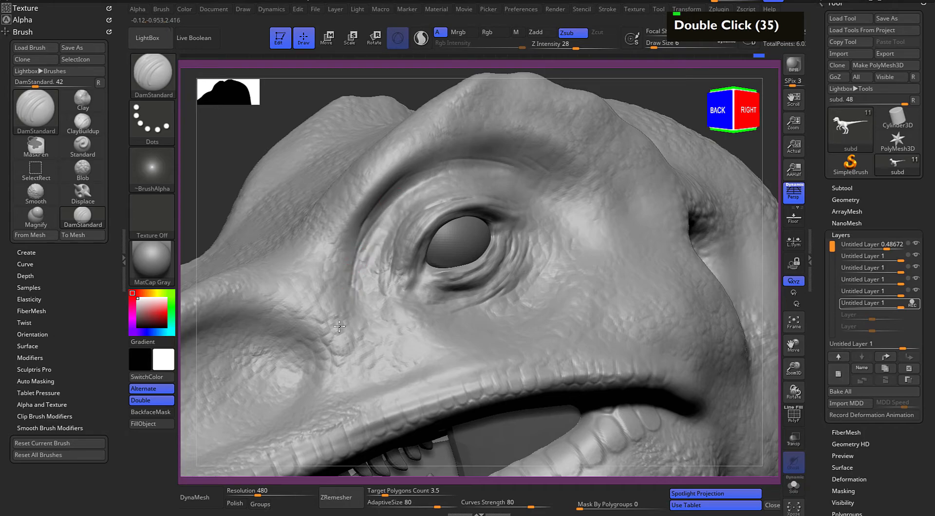
Carve a crease along the upper inner edge of the hollow on the snout's right side
mouse_move(254, 158)
alt+mouse_down()
mouse_move(322, 142)
mouse_move(451, 63)
alt+mouse_up()
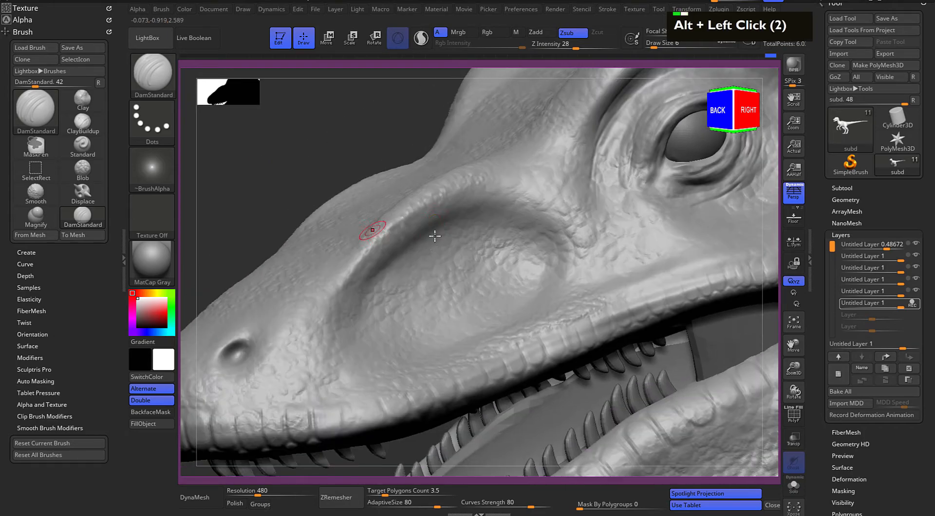
drag(395, 260, 456, 224)
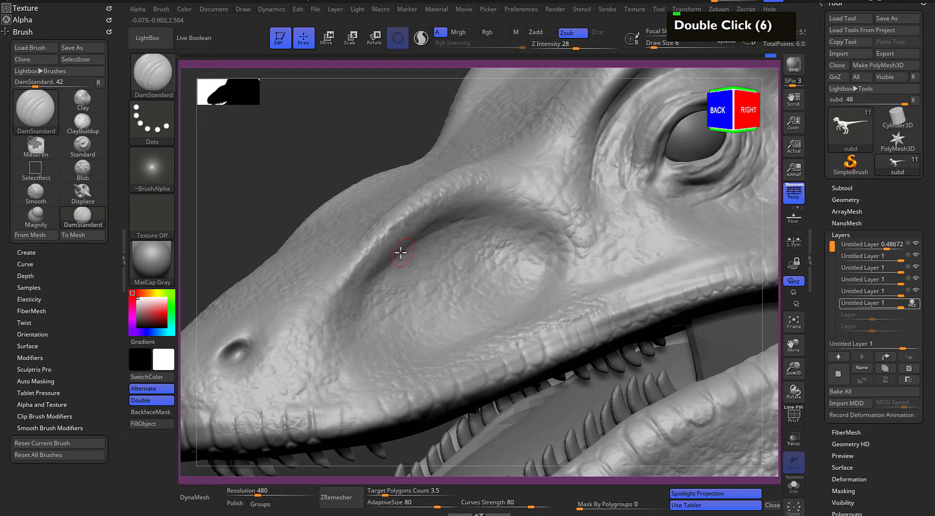
drag(375, 270, 440, 226)
Set Z Intensity to 12 and carve subtle wrinkles around the rear of the right snout hollow and towards the eye
click(570, 46)
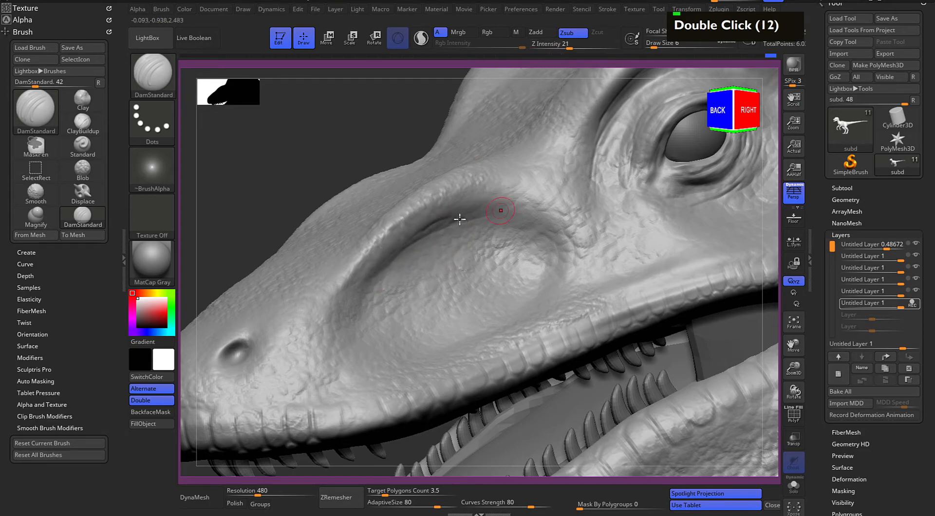
click(560, 47)
drag(542, 228, 540, 303)
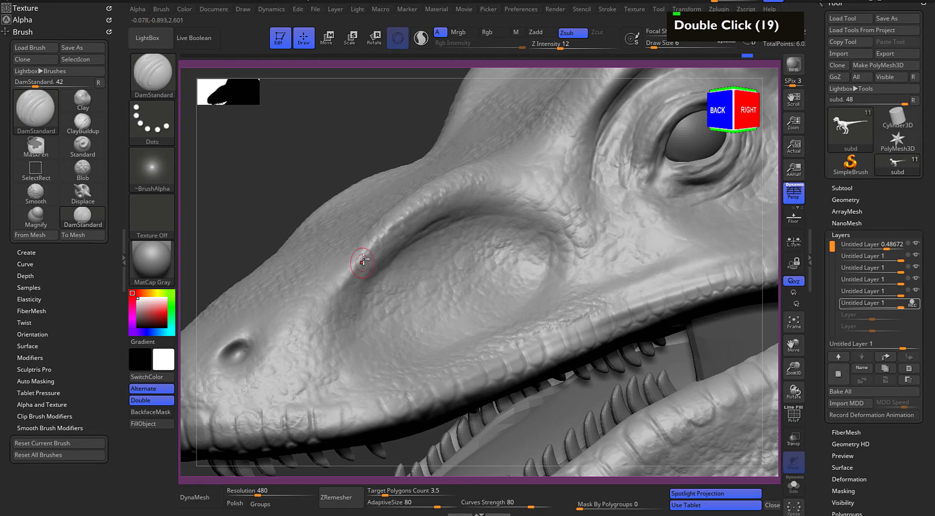
drag(536, 198, 439, 212)
mouse_move(579, 170)
mouse_down()
mouse_move(567, 215)
mouse_move(602, 129)
mouse_move(577, 233)
mouse_up()
drag(620, 182, 581, 258)
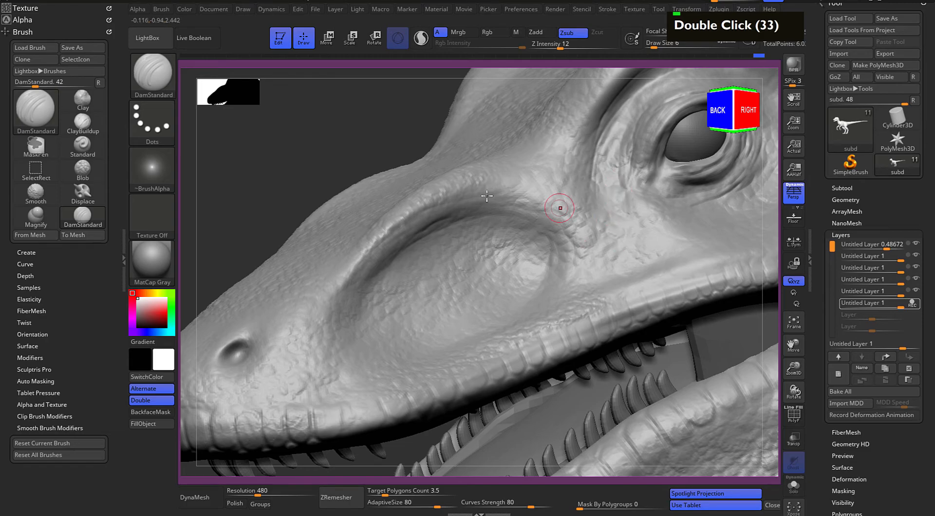
Raise the eyelid rim at the right eye's front corner and sharpen the creases around the eyelids
alt+drag(401, 130, 253, 177)
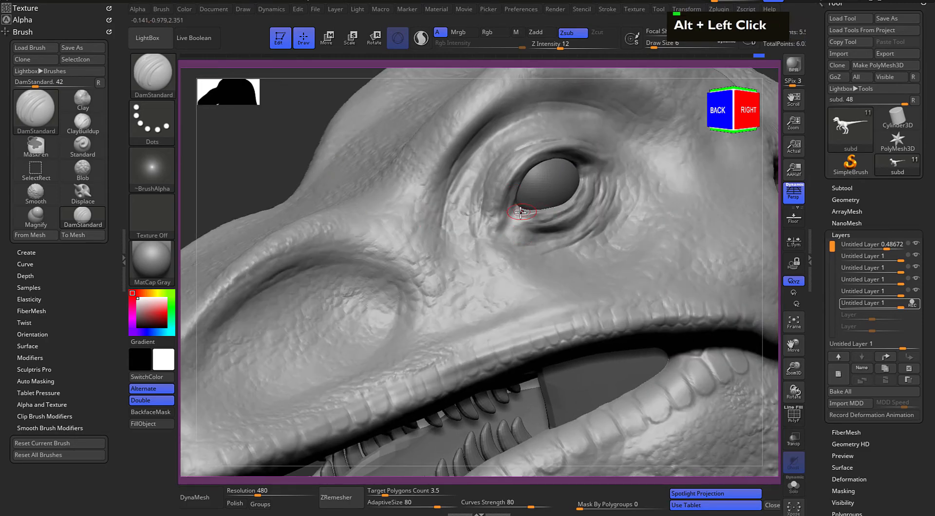
alt+drag(521, 212, 539, 210)
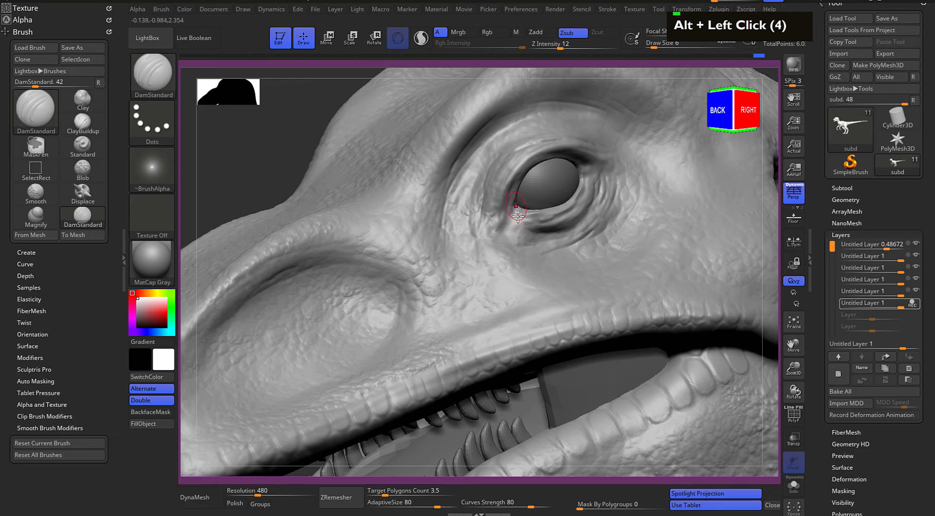
double_click(518, 206)
double_click(519, 205)
double_click(515, 209)
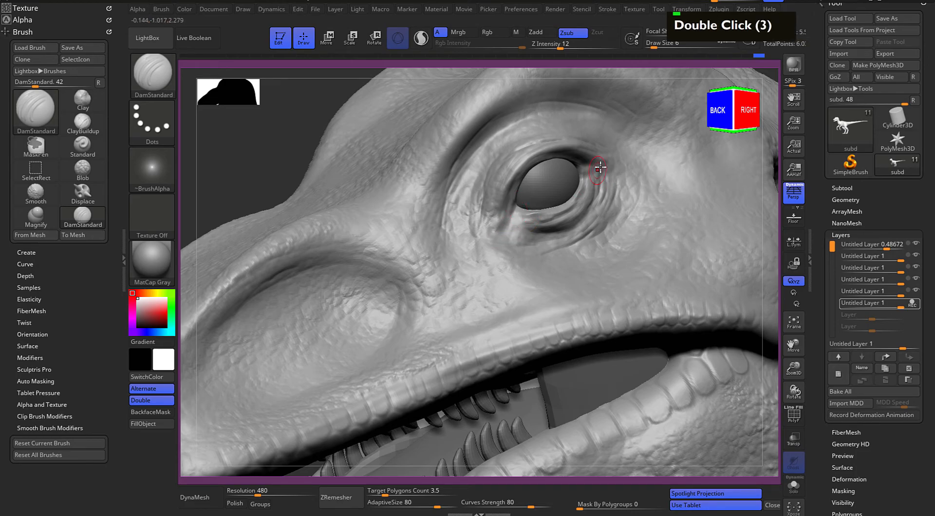
double_click(526, 158)
Set Z Intensity to 27 and carve the first fine wrinkles above and behind the left eye
drag(317, 138, 371, 134)
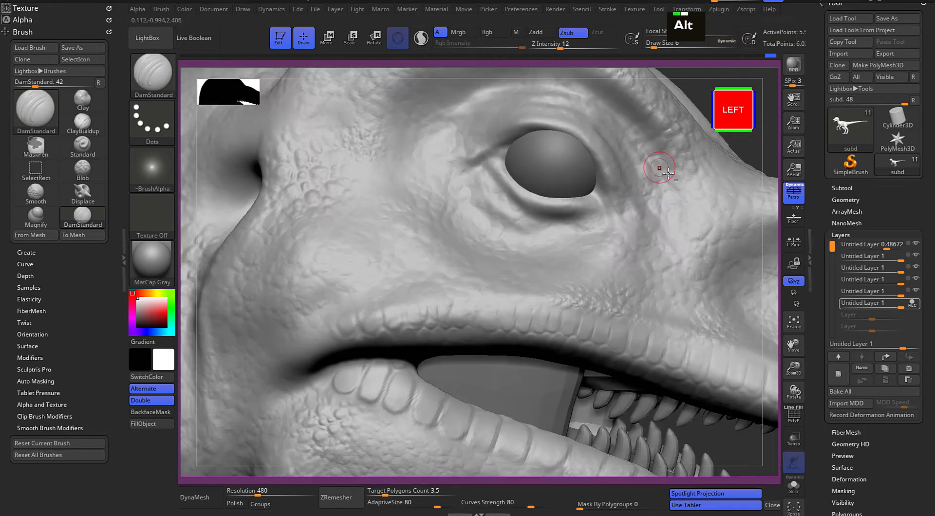
alt+drag(670, 87, 613, 125)
drag(561, 45, 577, 45)
alt+drag(662, 146, 613, 139)
double_click(507, 176)
double_click(425, 198)
double_click(424, 197)
double_click(495, 182)
Raise the rim of the left eye's upper eyelid from its top round to the front corner
alt+click(507, 187)
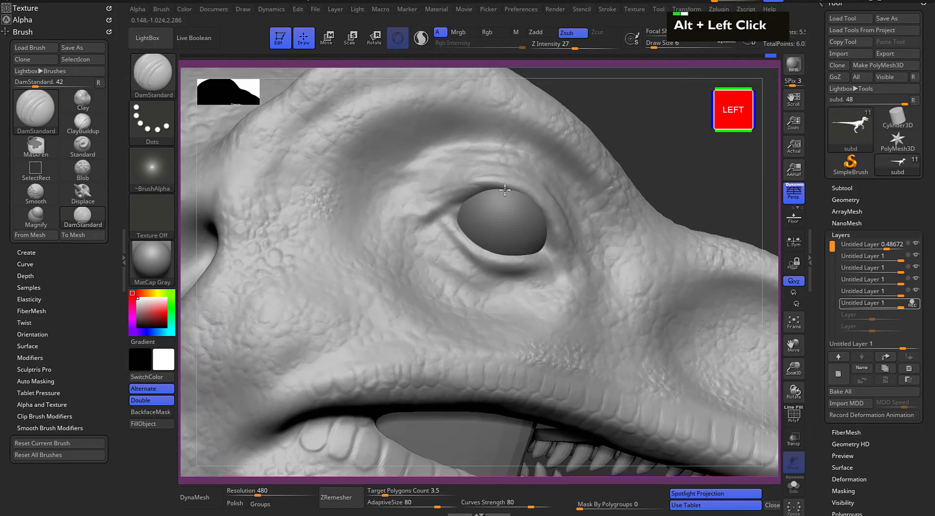
alt+click(520, 193)
alt+click(516, 202)
alt+click(548, 224)
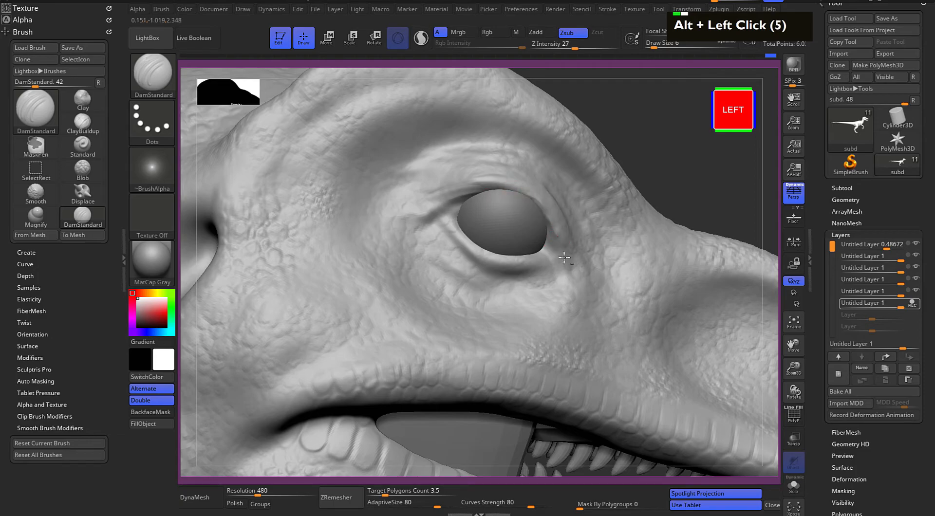
alt+click(555, 251)
alt+click(547, 204)
alt+click(522, 195)
alt+click(501, 189)
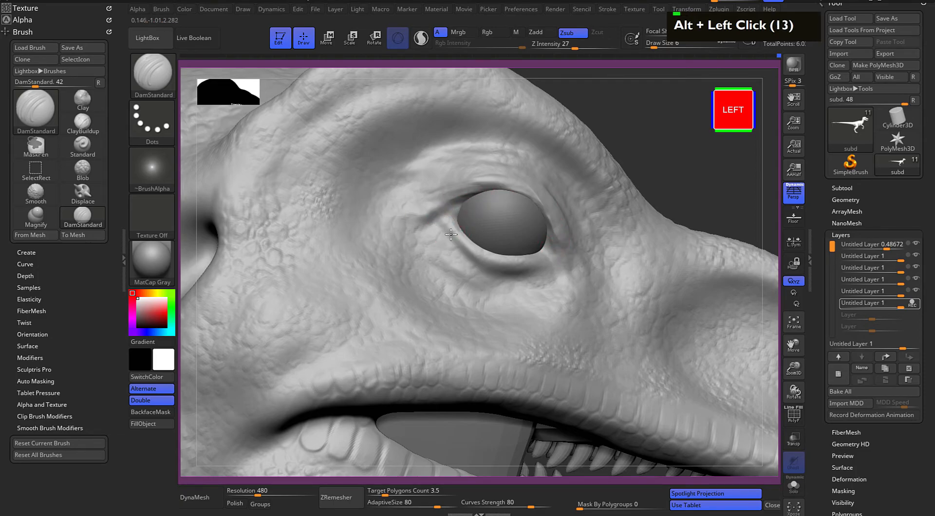
Deepen the crease under the left lower eyelid at the front and rear corners
double_click(550, 265)
double_click(535, 263)
double_click(544, 263)
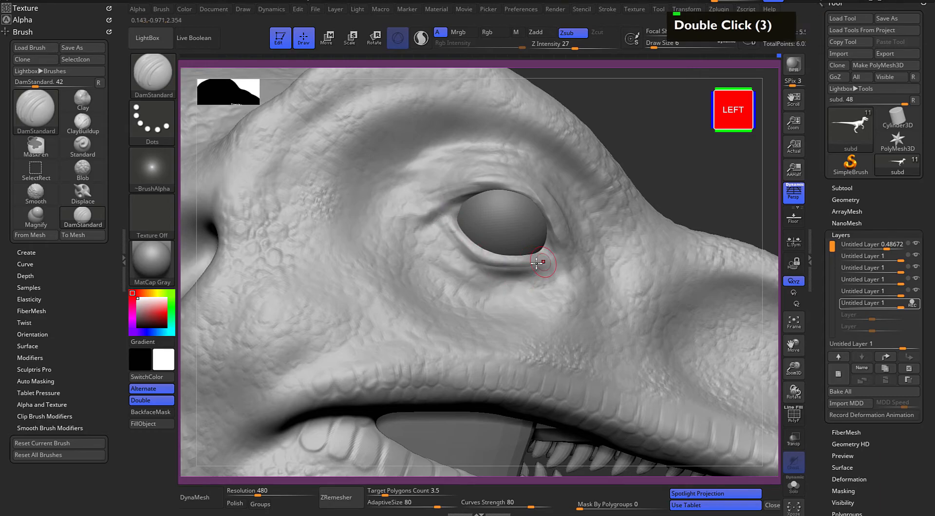
drag(445, 238, 459, 250)
Raise the eyelid edge around the front corner of the left eye
mouse_move(655, 181)
mouse_down()
mouse_move(662, 169)
mouse_move(631, 157)
mouse_move(611, 169)
mouse_up()
alt+click(452, 215)
alt+click(468, 240)
alt+drag(467, 241, 479, 284)
alt+drag(473, 273, 456, 211)
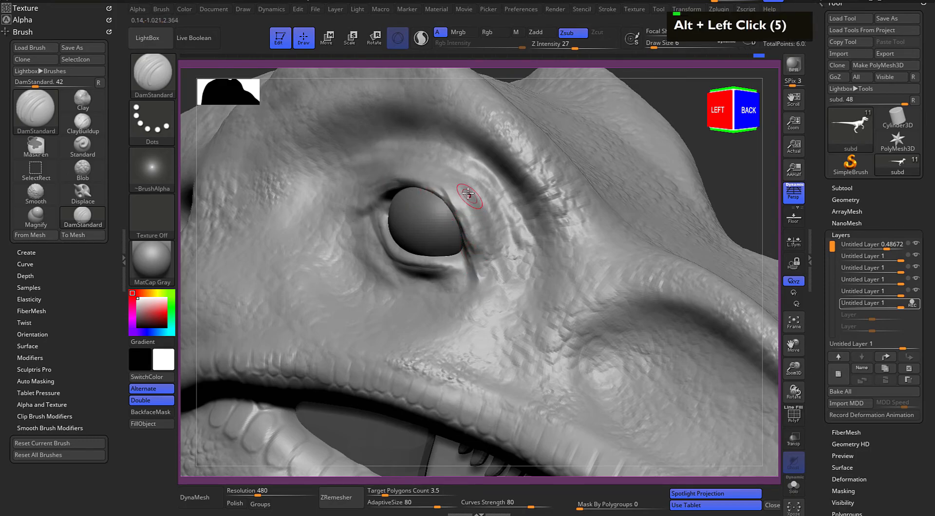
Carve fine wrinkles above the left upper eyelid and down in front of the eye
double_click(434, 166)
double_click(476, 200)
double_click(493, 231)
double_click(440, 172)
double_click(408, 171)
double_click(400, 178)
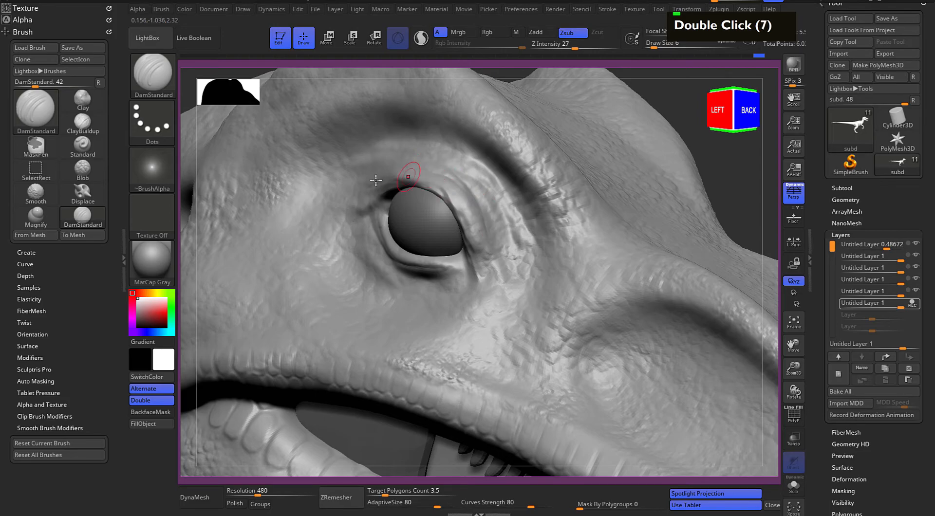
Carve fine creases along and beneath the left lower eyelid
double_click(384, 269)
double_click(402, 278)
double_click(399, 271)
double_click(424, 291)
double_click(446, 286)
drag(463, 279, 424, 268)
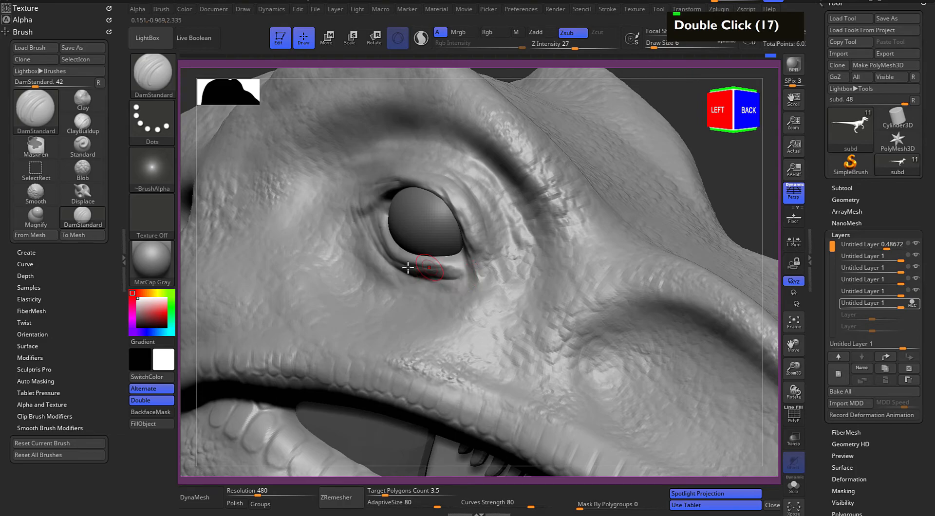
Carve curved wrinkles behind the left eye's rear corner and across the skin above the upper eyelid
mouse_move(351, 199)
mouse_down()
mouse_move(370, 263)
mouse_move(388, 283)
mouse_up()
drag(351, 172, 438, 173)
drag(358, 170, 369, 166)
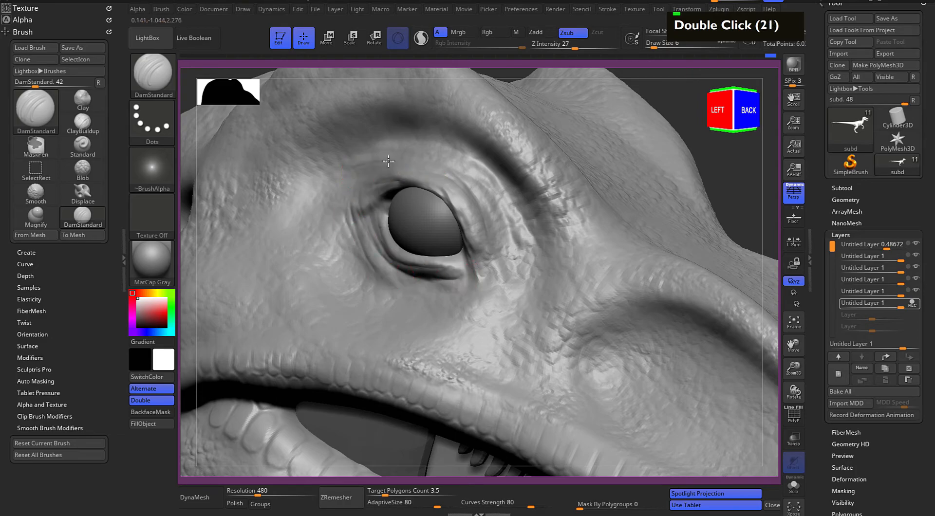
drag(504, 208, 468, 164)
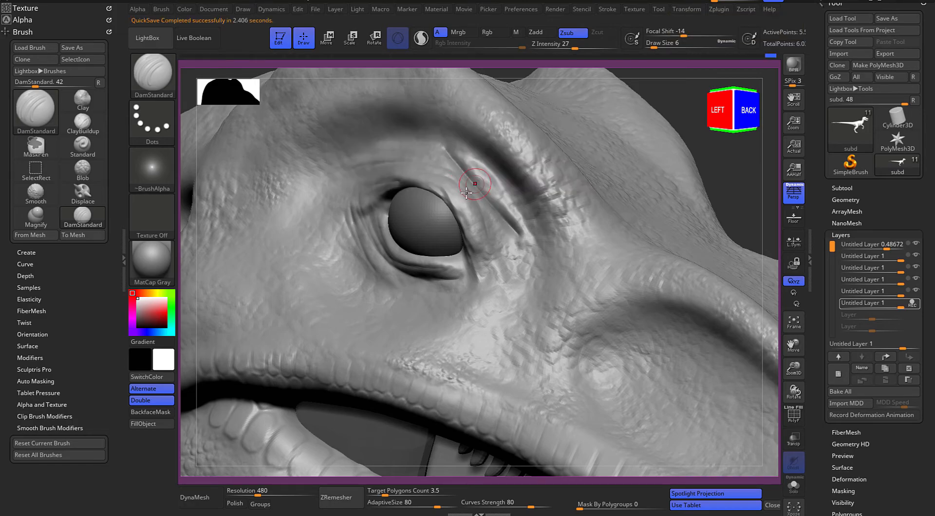
key(ctrl+z)
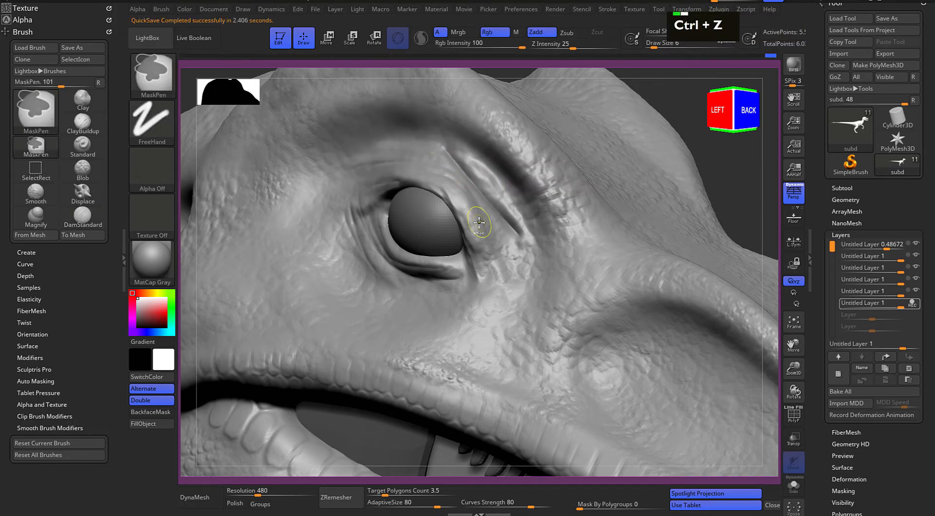
key(ctrl+z)
Carve fine parallel wrinkles from the front of the left upper eyelid down past the front corner
mouse_move(448, 168)
mouse_down()
mouse_move(489, 195)
mouse_move(509, 233)
mouse_up()
drag(479, 169, 514, 246)
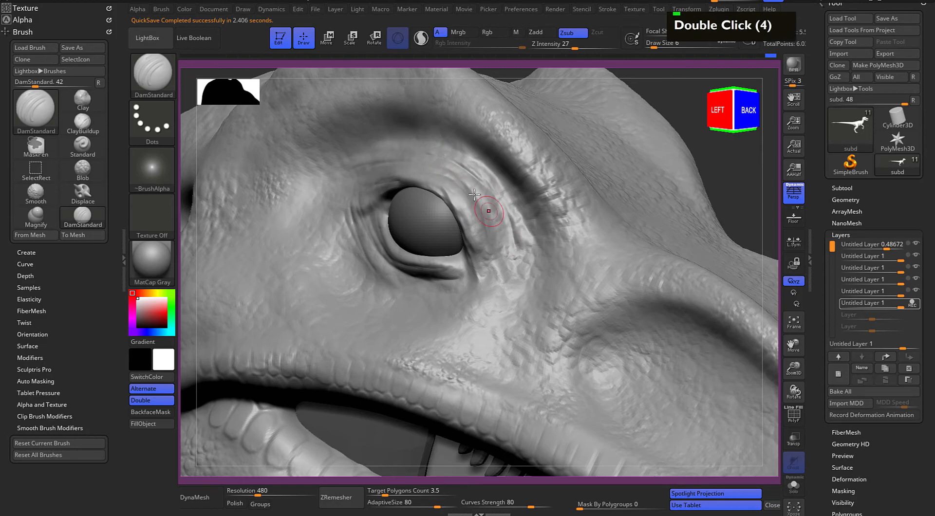
mouse_move(476, 187)
mouse_down()
mouse_move(504, 288)
mouse_move(484, 285)
mouse_move(493, 293)
mouse_up()
Carve layered curved wrinkles beneath the left lower eyelid, from the rear corner to the front corner
mouse_move(347, 215)
mouse_down()
mouse_move(438, 293)
mouse_move(463, 281)
mouse_up()
drag(381, 276, 457, 283)
mouse_move(378, 276)
mouse_down()
mouse_move(435, 292)
mouse_move(415, 299)
mouse_up()
drag(374, 279, 452, 297)
drag(360, 263, 405, 294)
drag(354, 248, 363, 266)
Carve wrinkles behind the left eye and along the fold under the brow ridge to the front of the eye
mouse_move(345, 210)
mouse_down()
mouse_move(361, 266)
mouse_move(346, 247)
mouse_up()
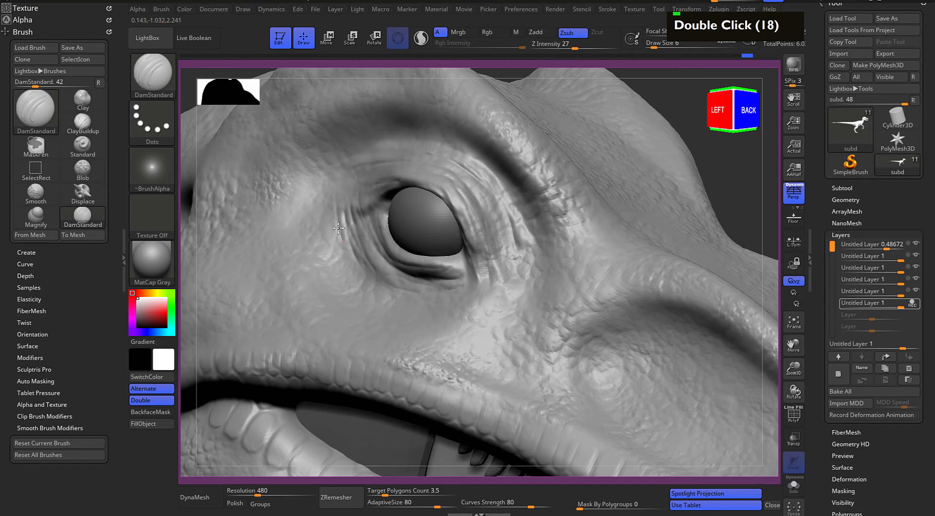
mouse_move(317, 171)
mouse_down()
mouse_move(402, 140)
mouse_move(491, 153)
mouse_up()
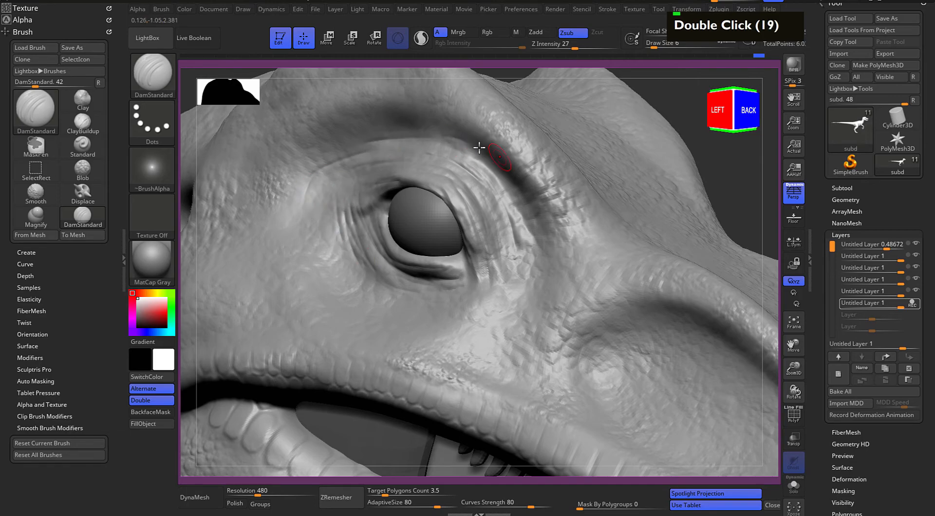
drag(517, 204, 533, 256)
Raise the upper and lower eyelid edges around the left eyeball and its front corner
drag(739, 193, 772, 193)
alt+drag(373, 215, 428, 264)
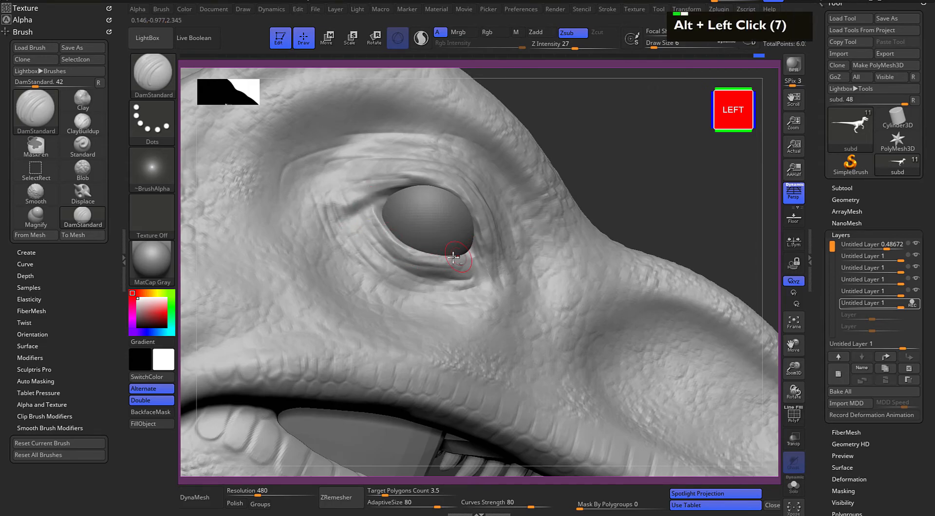
mouse_move(375, 215)
alt+mouse_down()
mouse_move(397, 192)
mouse_move(383, 189)
mouse_move(431, 188)
mouse_move(401, 185)
mouse_move(424, 186)
alt+mouse_up()
alt+drag(342, 210, 428, 187)
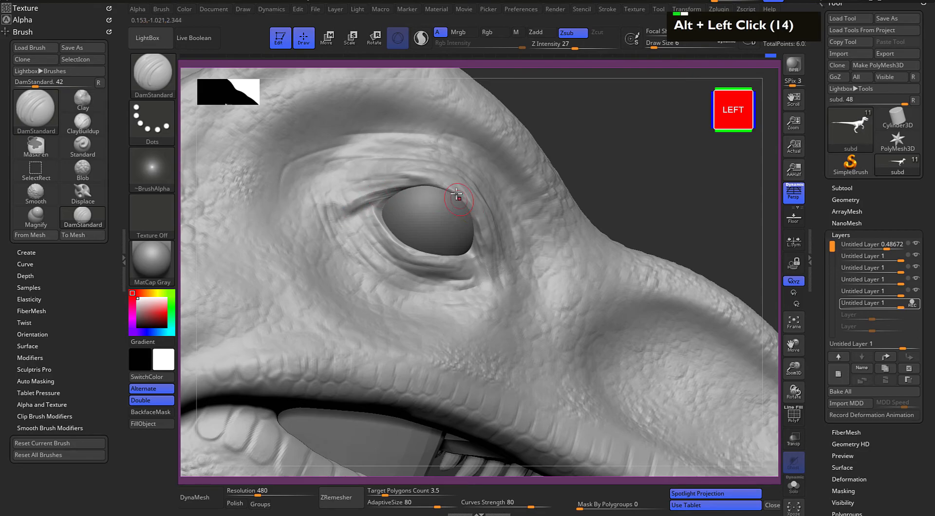
alt+drag(482, 241, 476, 232)
mouse_move(486, 284)
alt+mouse_down()
mouse_move(475, 233)
mouse_move(484, 258)
alt+mouse_up()
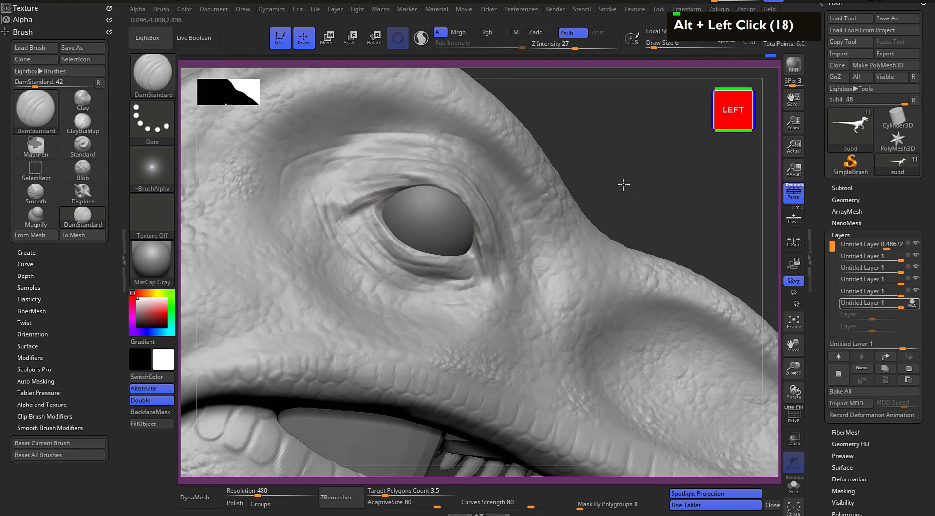
Carve curved wrinkles in the skin in front of the left eye, from the brow fold to below the front corner
drag(636, 184, 551, 197)
drag(502, 290, 525, 313)
drag(496, 265, 533, 282)
drag(519, 207, 531, 238)
drag(518, 176, 543, 252)
drag(500, 167, 538, 299)
Carve more fine wrinkles below and behind the left lower eyelid
drag(399, 256, 473, 291)
mouse_move(405, 282)
mouse_down()
mouse_move(472, 295)
mouse_move(425, 295)
mouse_up()
mouse_move(344, 214)
mouse_down()
mouse_move(399, 300)
mouse_move(391, 297)
mouse_up()
mouse_move(410, 303)
mouse_down()
mouse_move(435, 315)
mouse_move(412, 317)
mouse_up()
Carve creases along the upper and rear edges of the hollow on the snout's left side
alt+drag(757, 186, 689, 144)
drag(622, 195, 623, 148)
alt+drag(623, 148, 592, 194)
drag(536, 285, 574, 326)
double_click(471, 303)
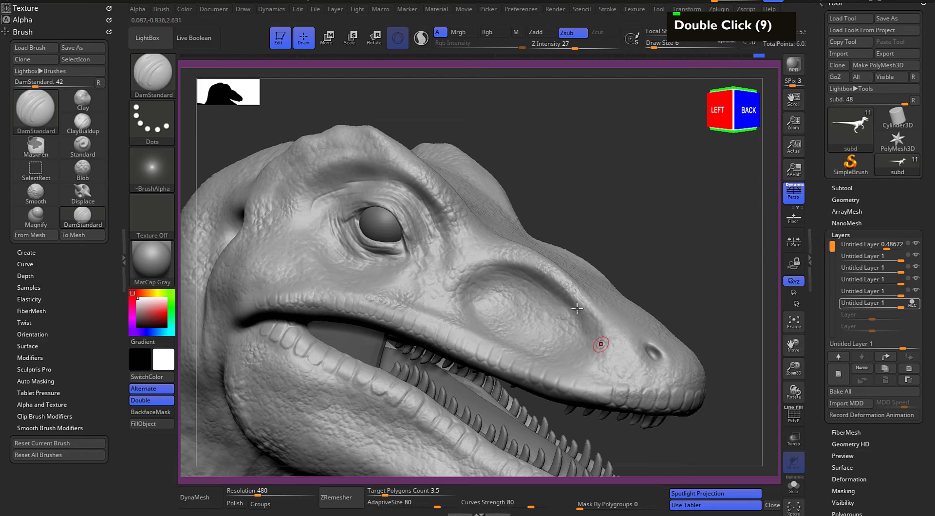
Carve light wrinkles on the left side of the snout between the hollow and the nostril
alt+drag(736, 324, 675, 231)
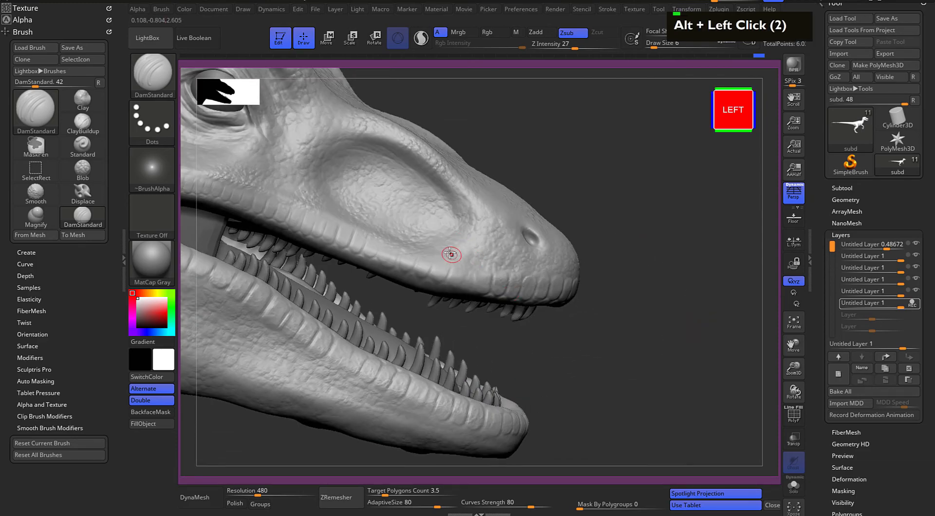
drag(452, 255, 498, 267)
double_click(474, 220)
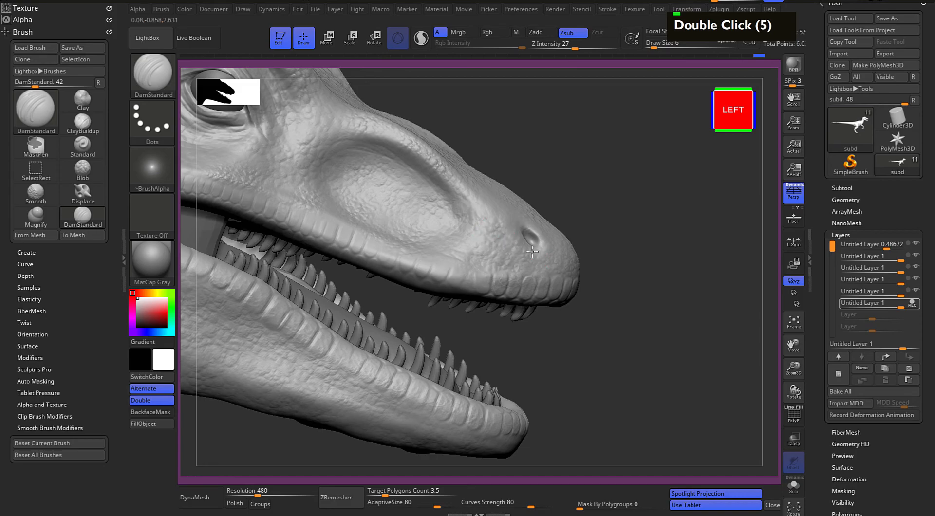
Deepen the left nostril with short carving strokes
alt+drag(658, 221, 615, 214)
mouse_move(615, 213)
mouse_down()
mouse_move(521, 217)
mouse_move(488, 231)
mouse_up()
drag(476, 214, 487, 228)
drag(476, 213, 487, 226)
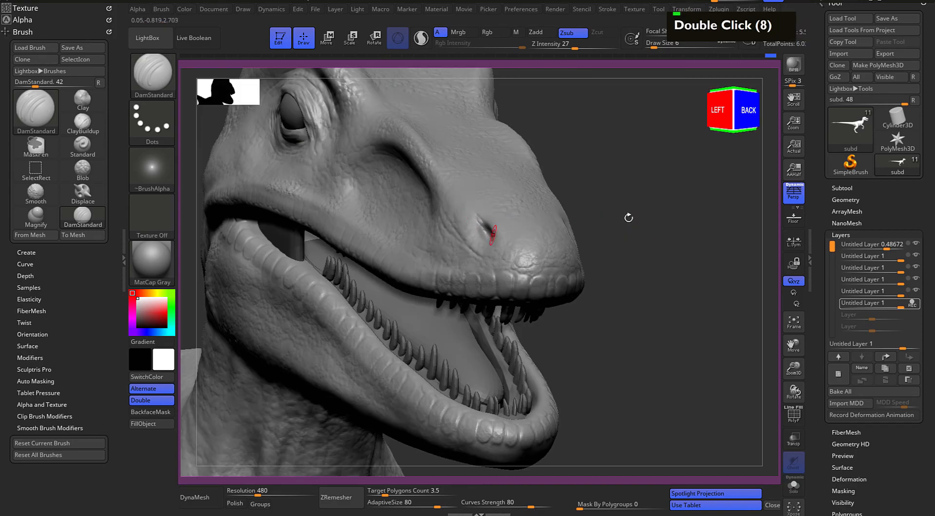
Deepen the right nostril and sharpen its rear edge with short carving strokes
drag(596, 222, 524, 220)
drag(312, 303, 437, 280)
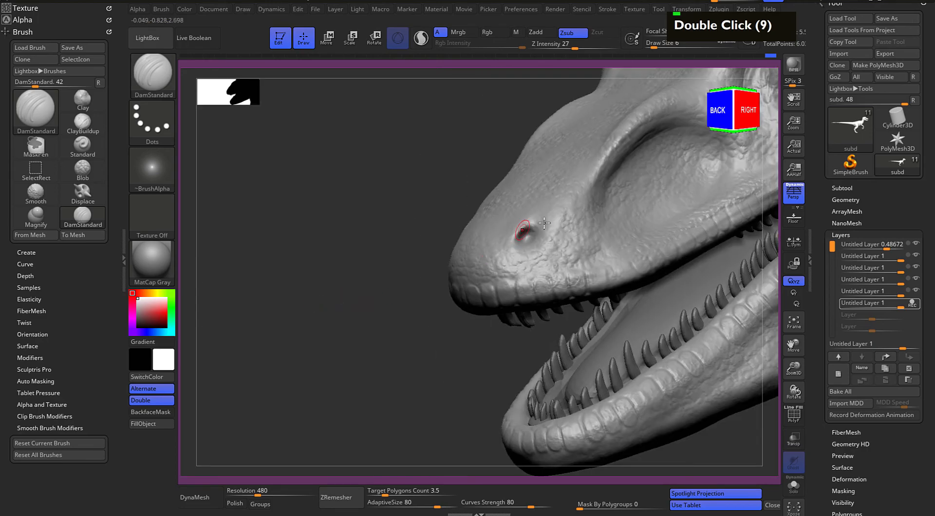
drag(538, 221, 524, 233)
drag(536, 219, 530, 232)
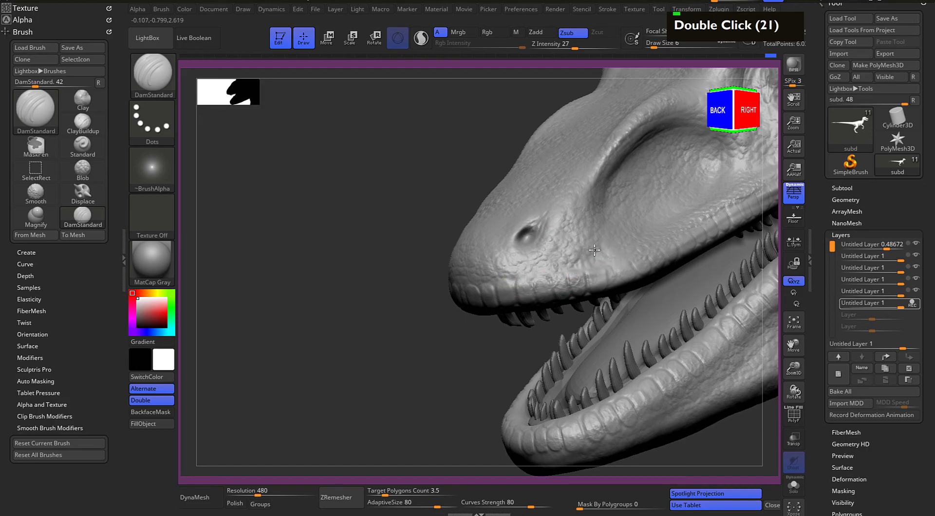
Carve fine creases along the front edge of the snout hollow and down toward the upper lip
mouse_move(323, 299)
shift+mouse_down()
mouse_move(290, 314)
mouse_move(181, 328)
shift+mouse_up()
drag(541, 164, 494, 231)
drag(516, 184, 493, 239)
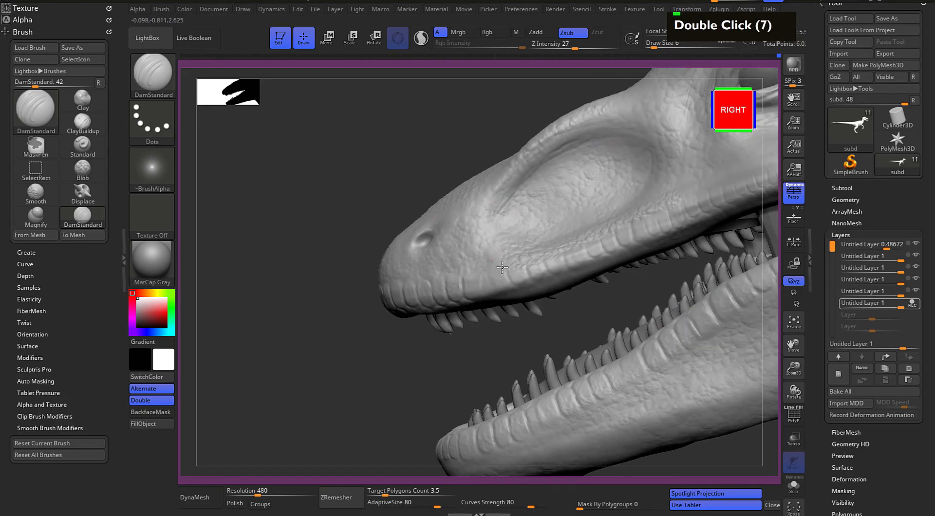
drag(505, 271, 513, 284)
Carve a crease along the top of the upper lip, between the snout hollow and the mouth corner below the eye
alt+drag(439, 173, 343, 242)
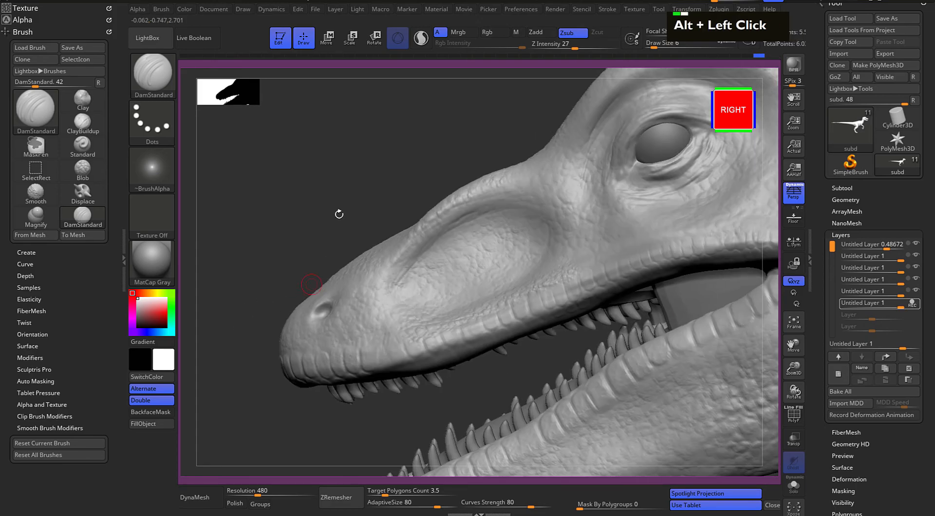
drag(280, 223, 326, 237)
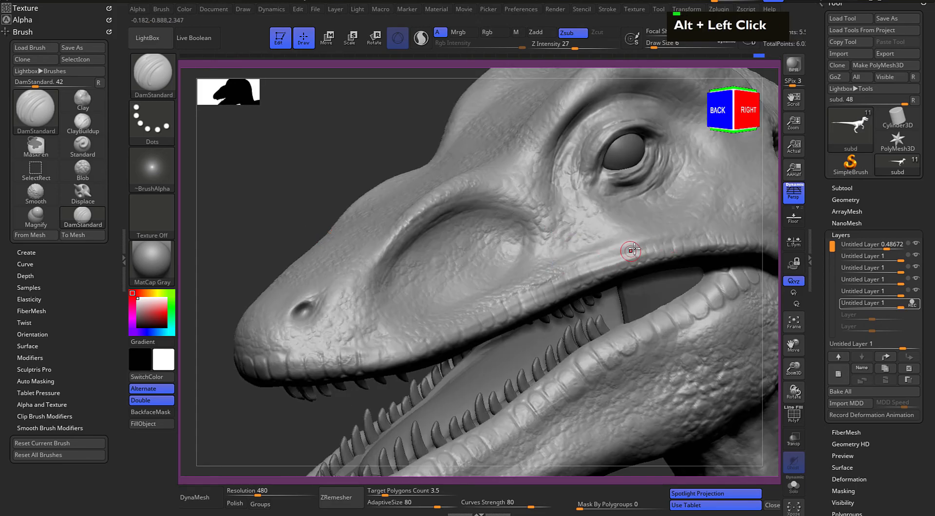
drag(647, 246, 656, 245)
drag(686, 241, 634, 249)
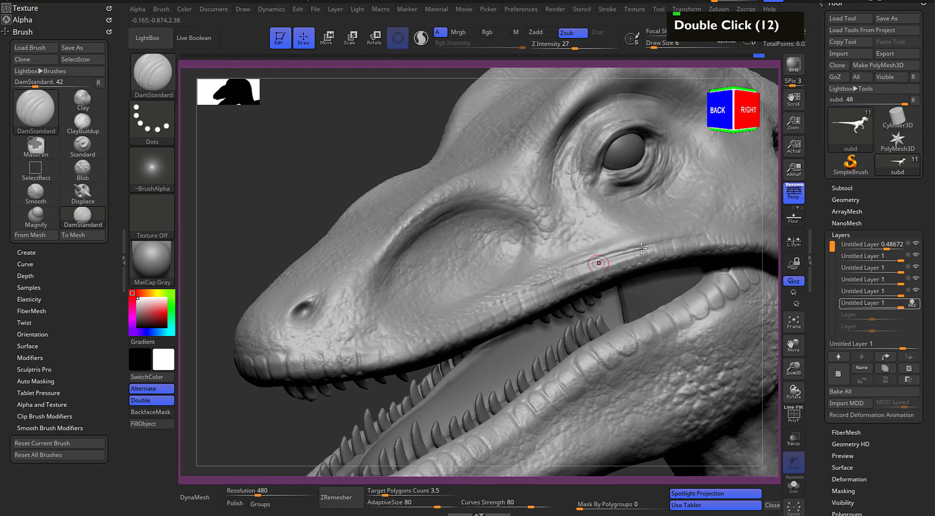
Carve three light curved wrinkles beneath the eye, following the lower eyelid folds toward the cheek
mouse_move(247, 172)
mouse_down()
mouse_move(294, 159)
mouse_move(250, 171)
mouse_move(313, 188)
mouse_move(274, 191)
mouse_up()
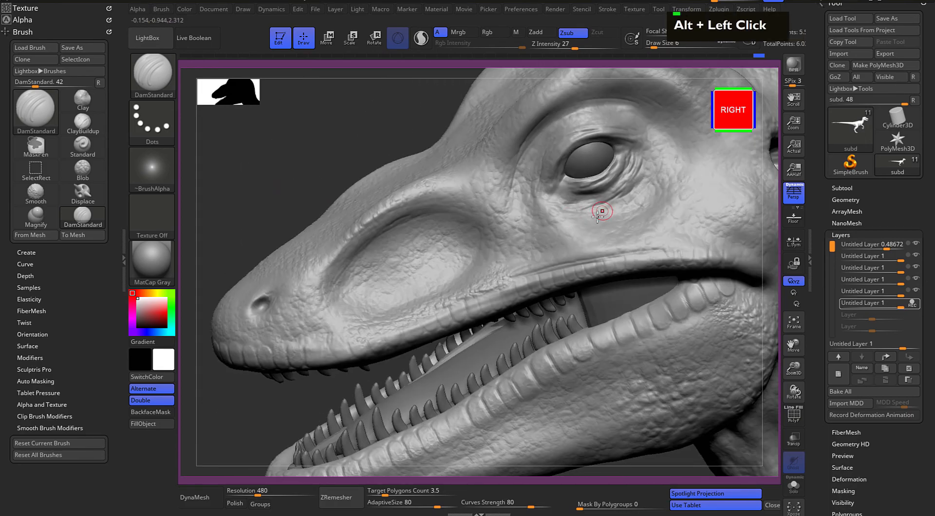
drag(595, 211, 645, 199)
drag(575, 224, 633, 206)
drag(561, 239, 637, 211)
Frame the whole raptor and inspect the full body from a three-quarter angle
alt+drag(262, 175, 413, 212)
key(f)
alt+drag(513, 431, 624, 369)
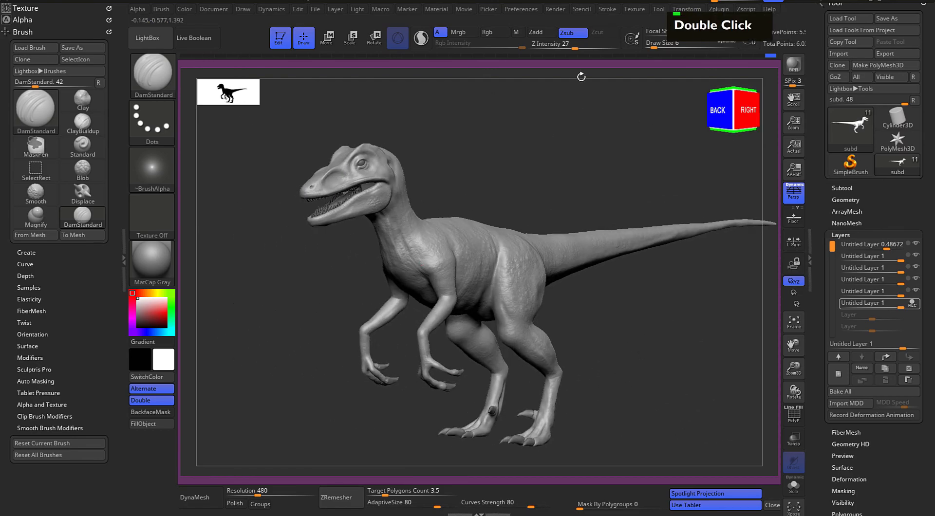